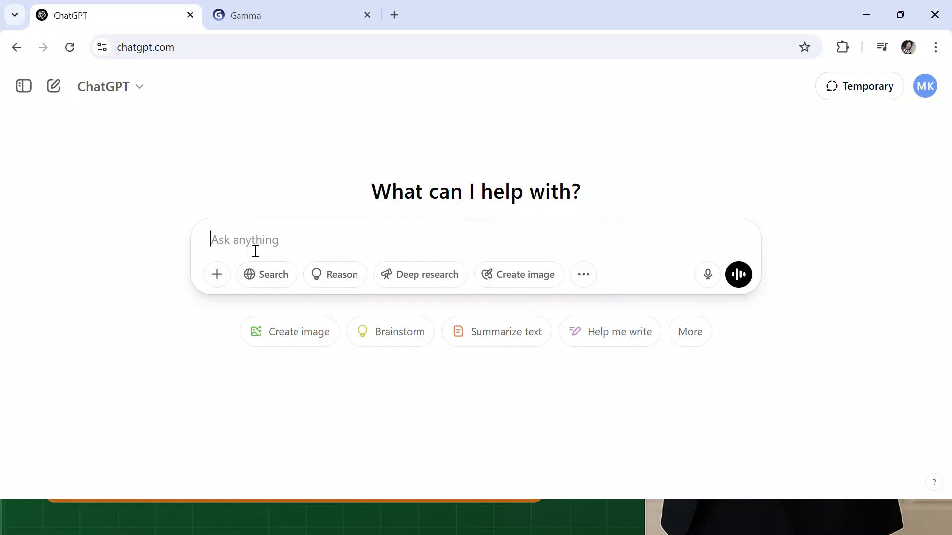
Submit the prompt "provide 50 sort questions related to employee job satisfaction survey.", correcting the misspelled "satisfaction".
text(provide 50 sort questions related to employe jo)
key(BackSpace)
key(BackSpace)
key(BackSpace)
text(e job satisfaciton)
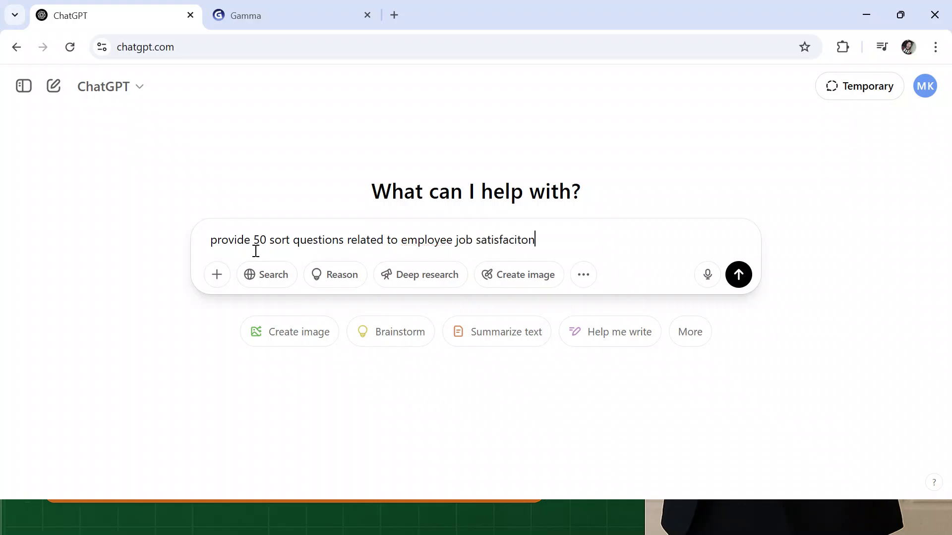
text( survey)
right_click(506, 241)
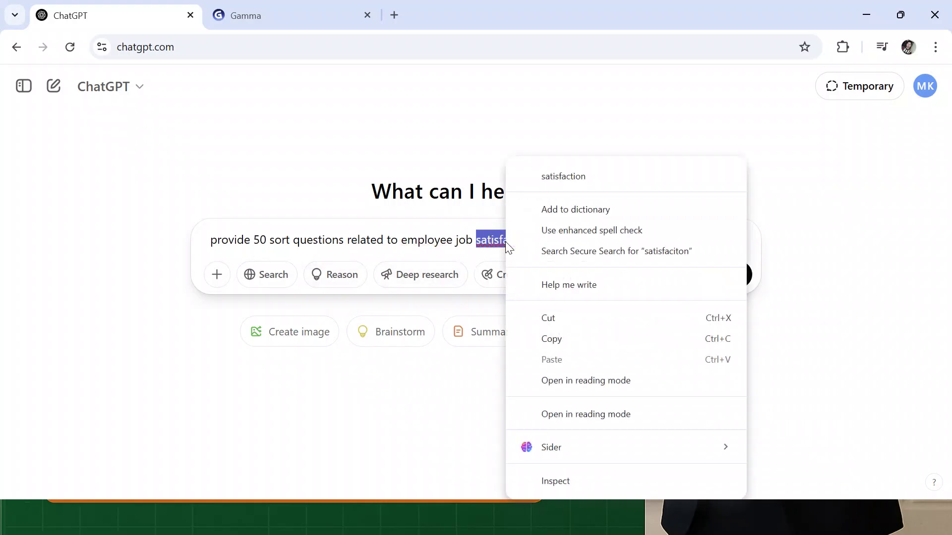
click(594, 172)
click(583, 232)
text(.)
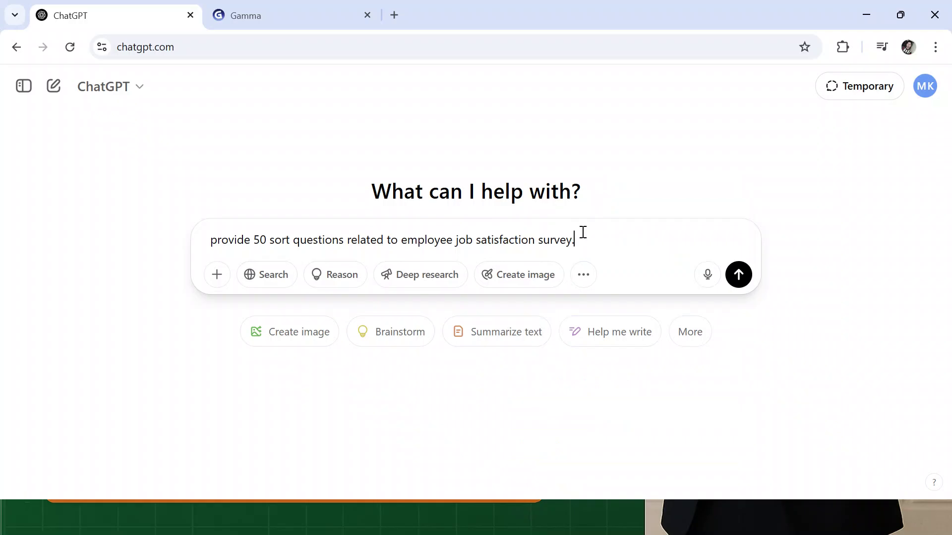
key(Return)
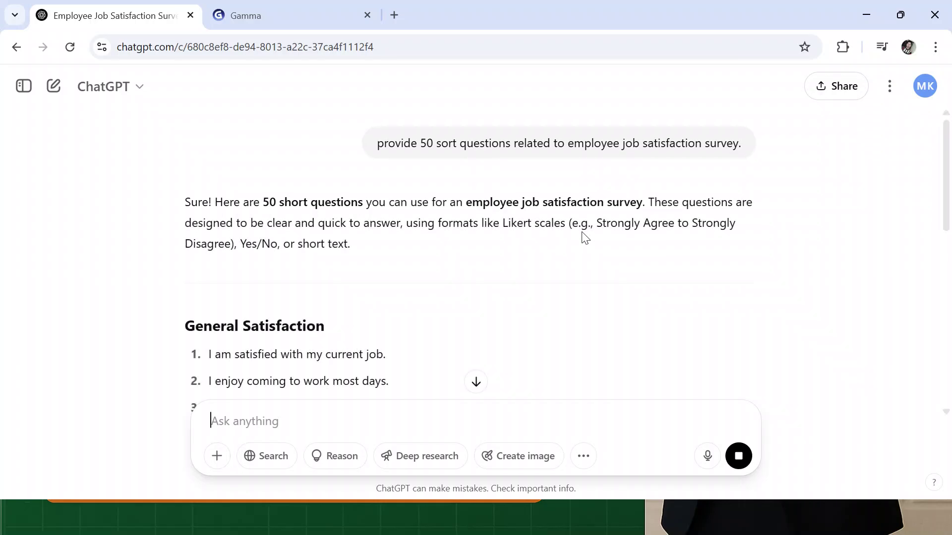
Review the generated survey questions and submit the follow-up prompt "provide above only questions point wise".
scroll(580, 236, down, 4)
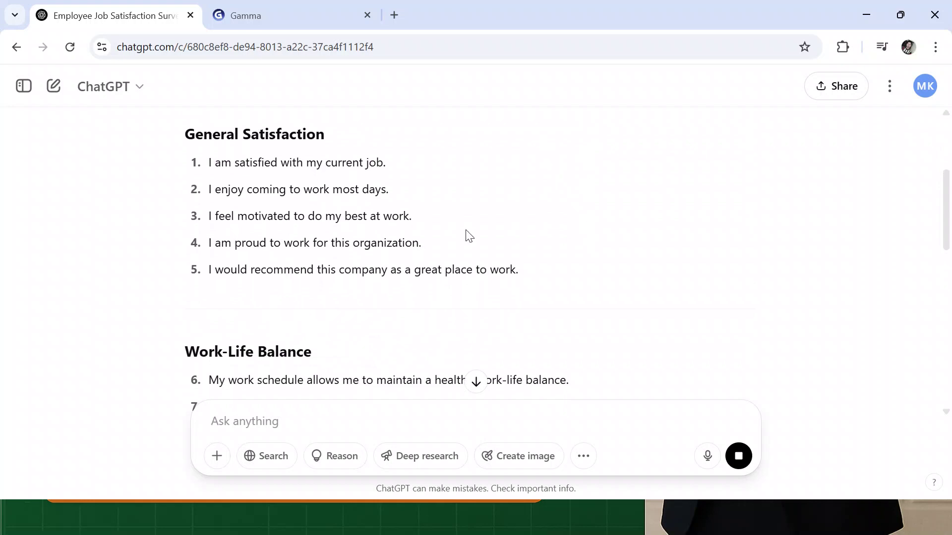
scroll(461, 248, down, 12)
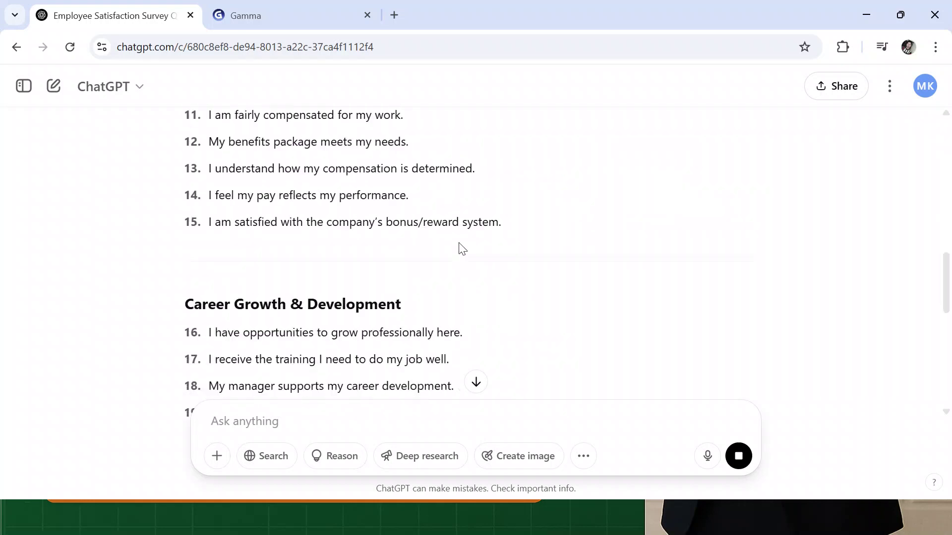
scroll(461, 248, down, 10)
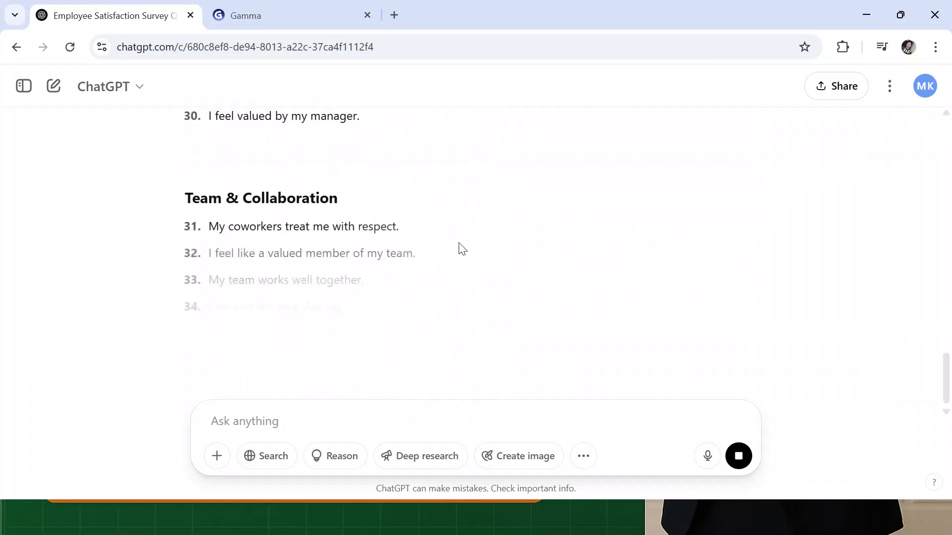
scroll(347, 226, down, 8)
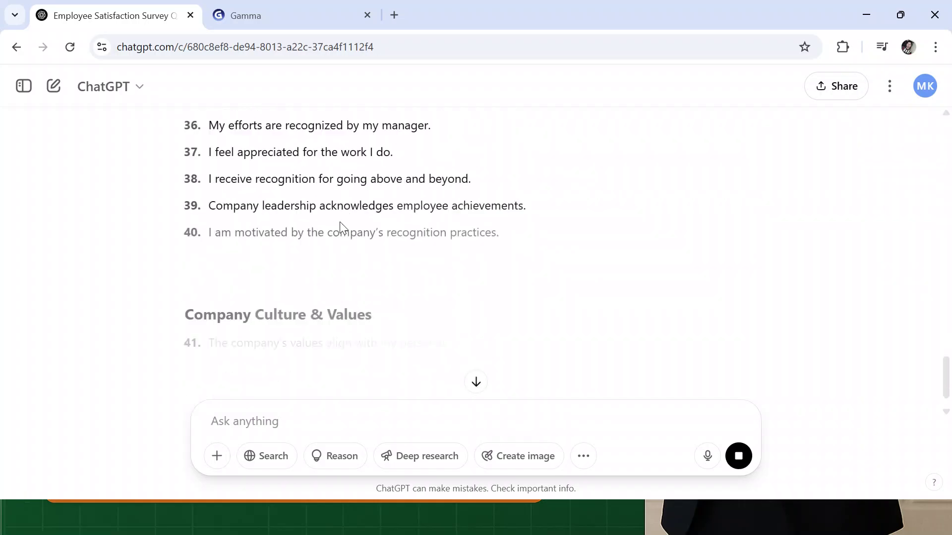
scroll(340, 272, down, 5)
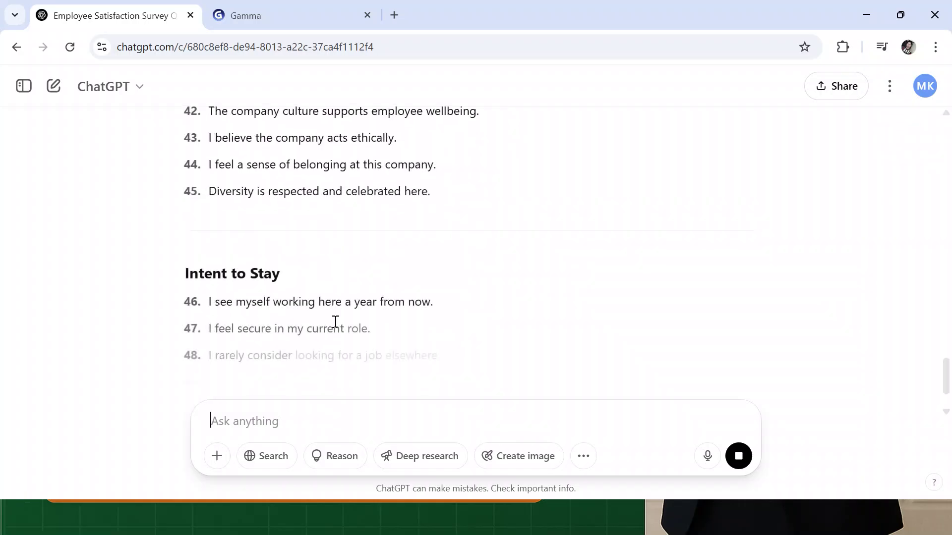
click(288, 417)
text(provide ab)
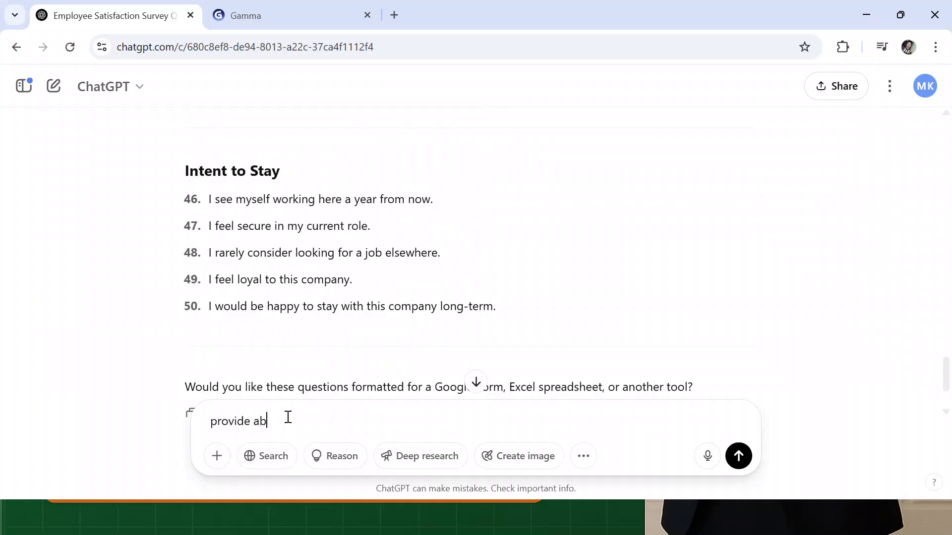
text(ove only quenstions)
text( po)
text(i)
key(BackSpace)
text(oint wise)
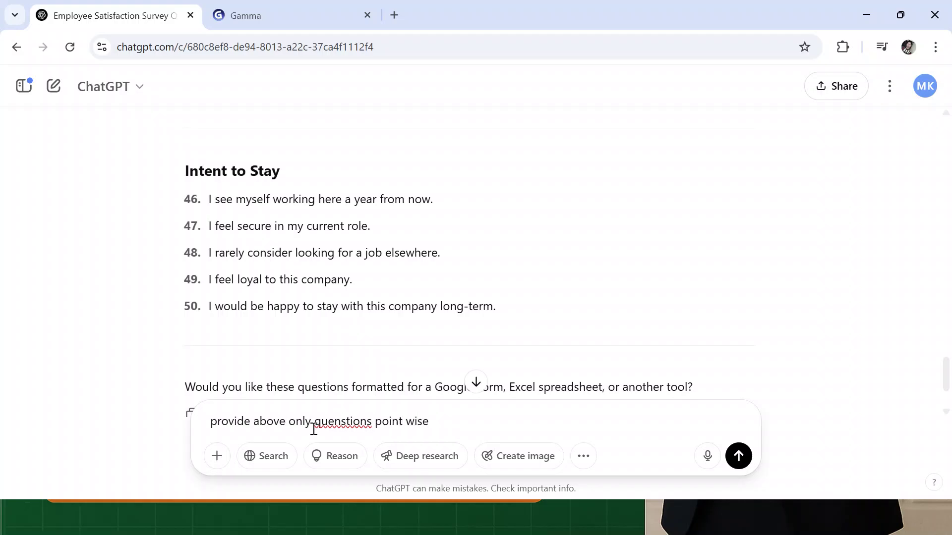
right_click(350, 422)
click(438, 105)
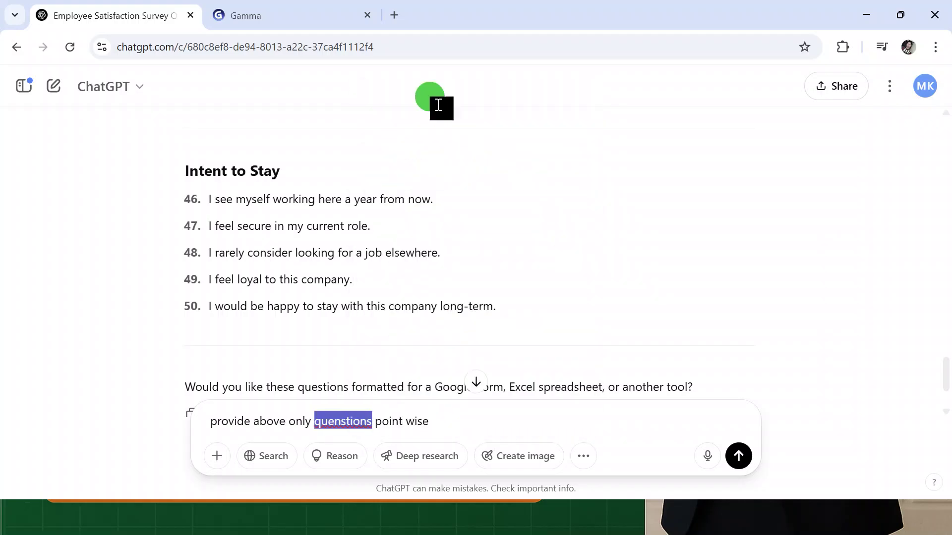
key(Return)
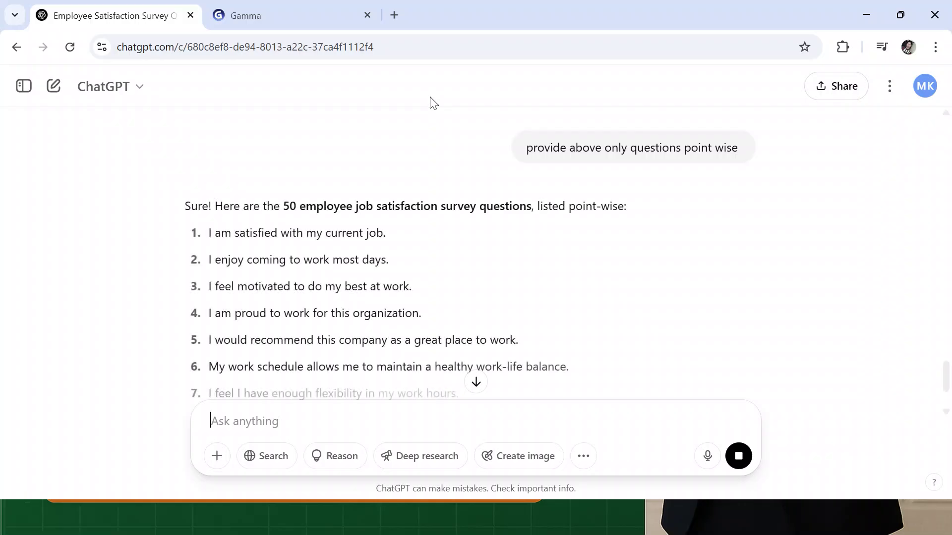
Copy all 50 questions from the point-wise list, from "I am satisfied with my current job." through the last one.
scroll(434, 310, down, 4)
scroll(433, 311, down, 12)
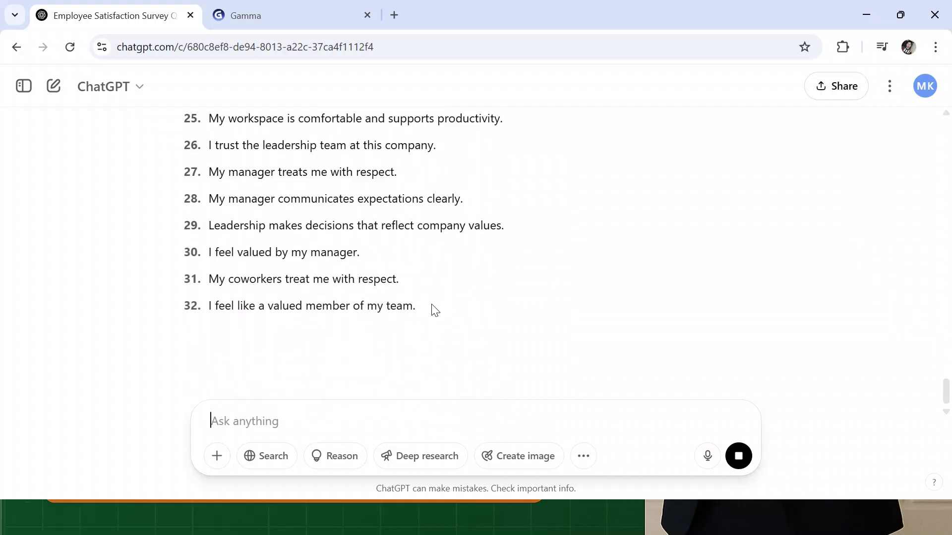
scroll(433, 311, down, 6)
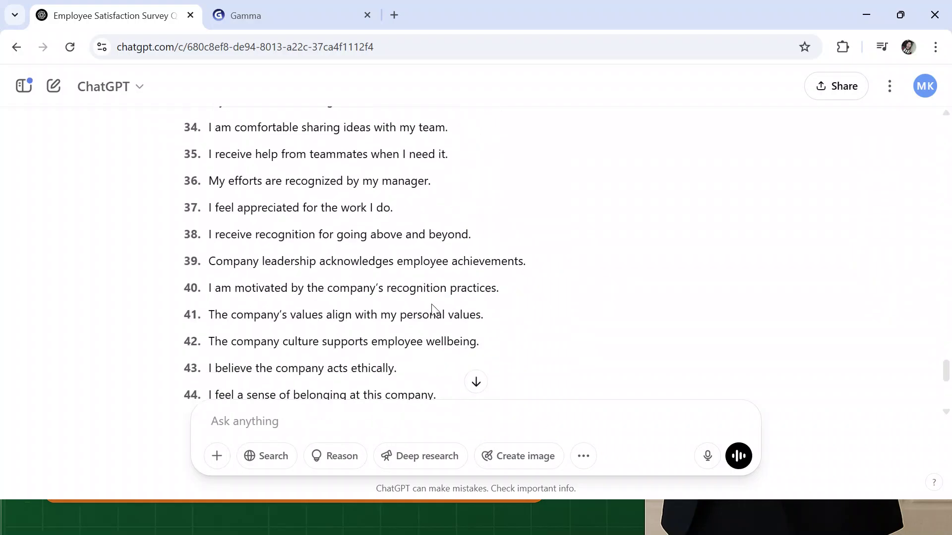
scroll(433, 305, down, 5)
scroll(434, 307, up, 8)
scroll(434, 310, up, 15)
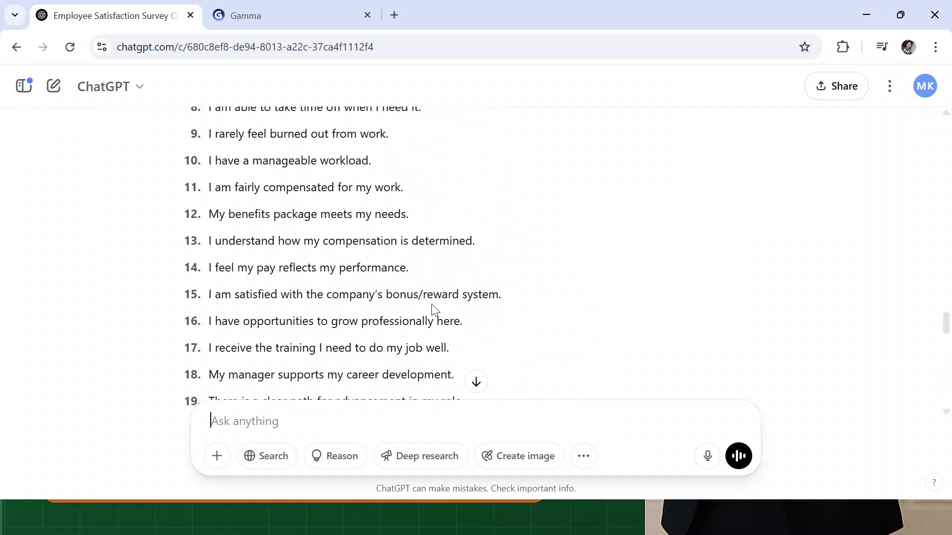
scroll(435, 311, up, 5)
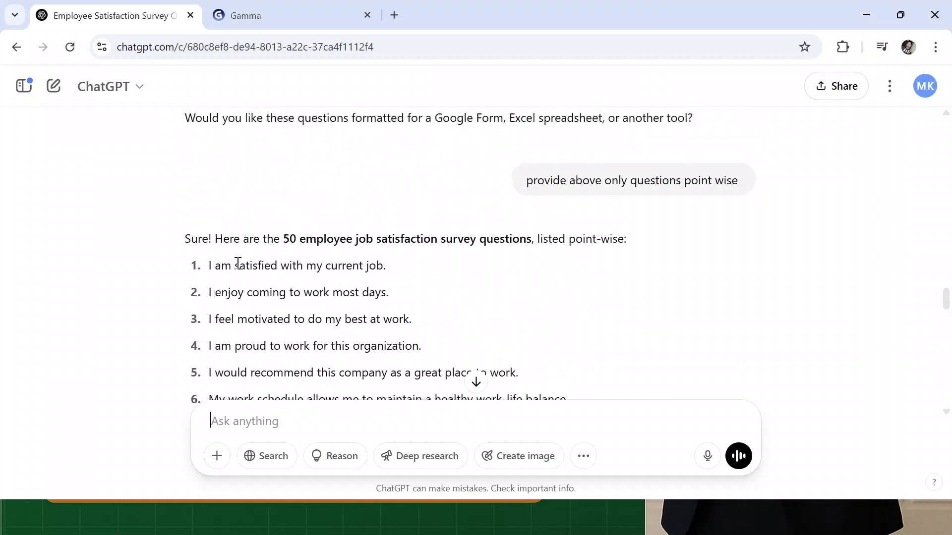
drag(212, 264, 498, 246)
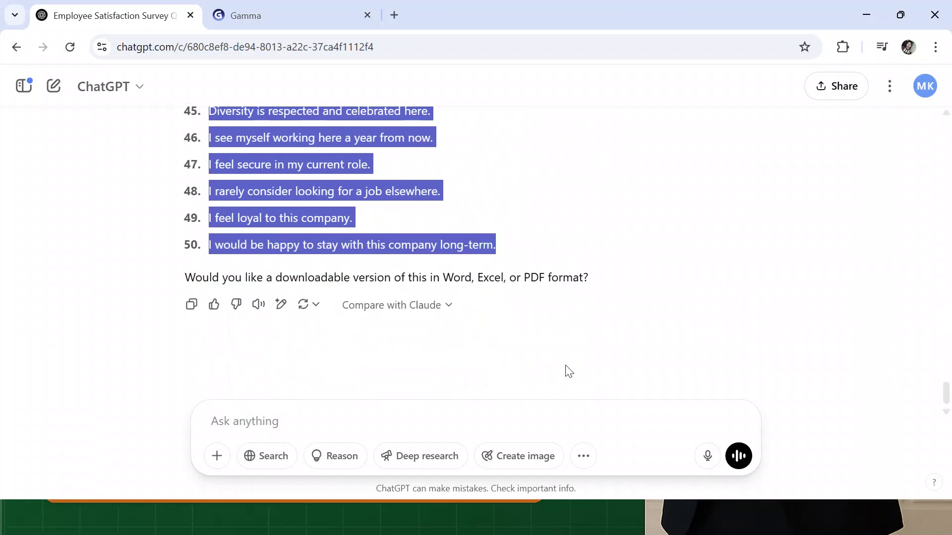
Switch to Excel, create a blank workbook and enable its disabled active content.
key(super)
click(443, 168)
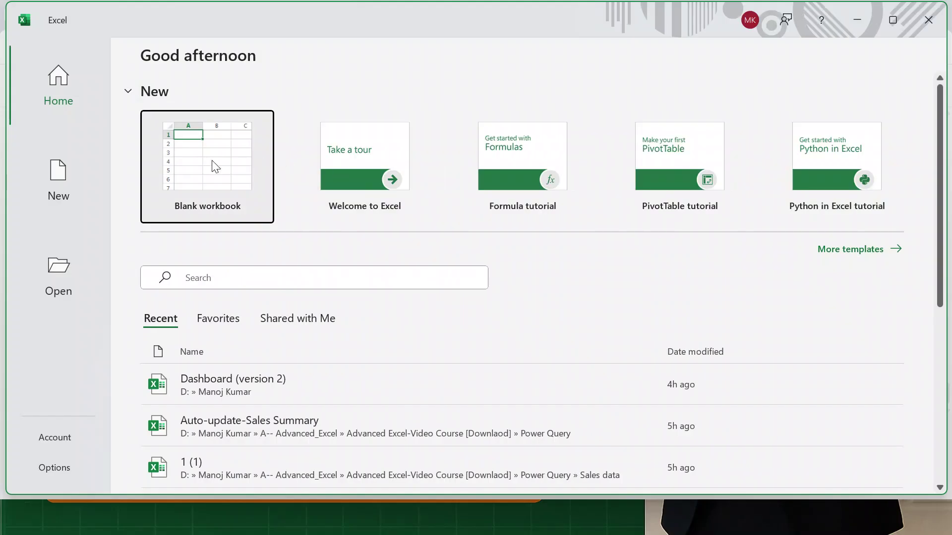
click(215, 167)
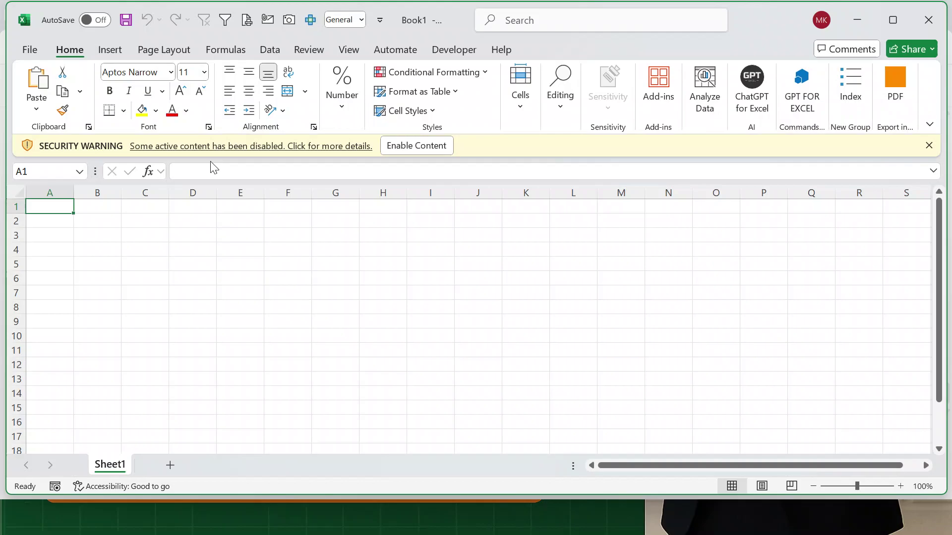
click(436, 146)
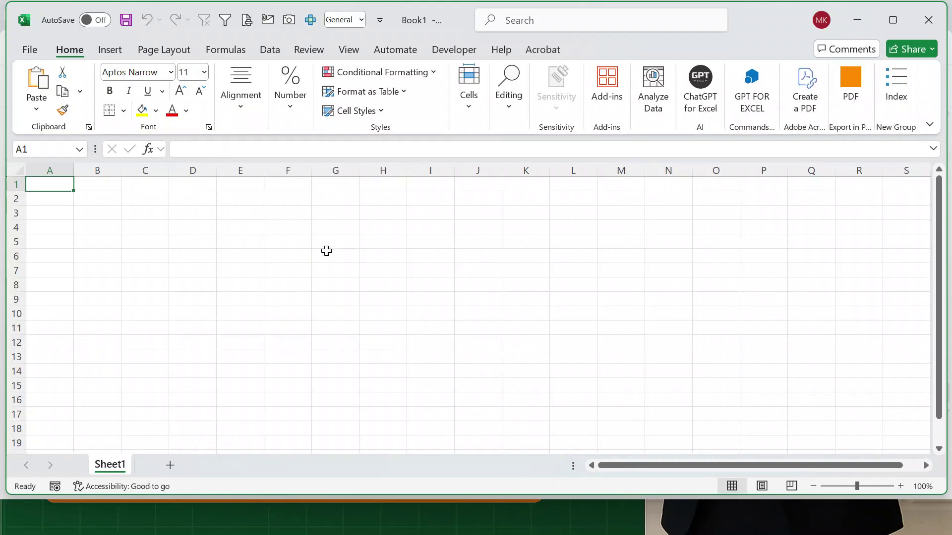
Paste the copied questions starting at cell A1, maximize the window and widen column A to fit the full question text.
key(ctrl+v)
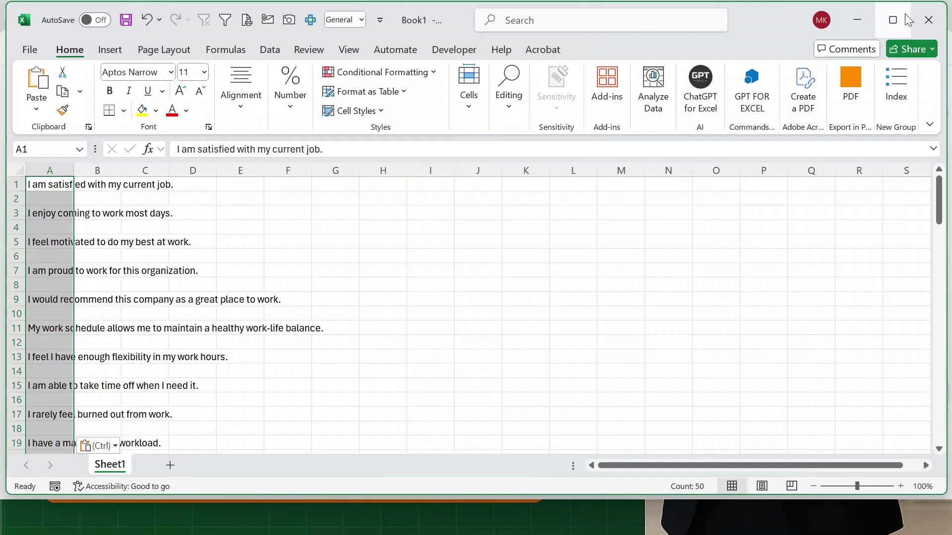
mouse_move(893, 23)
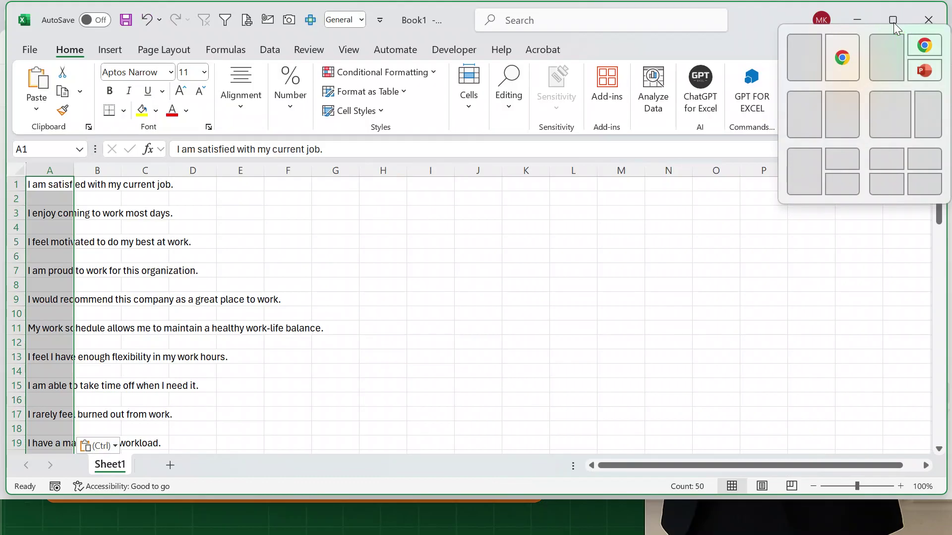
click(893, 20)
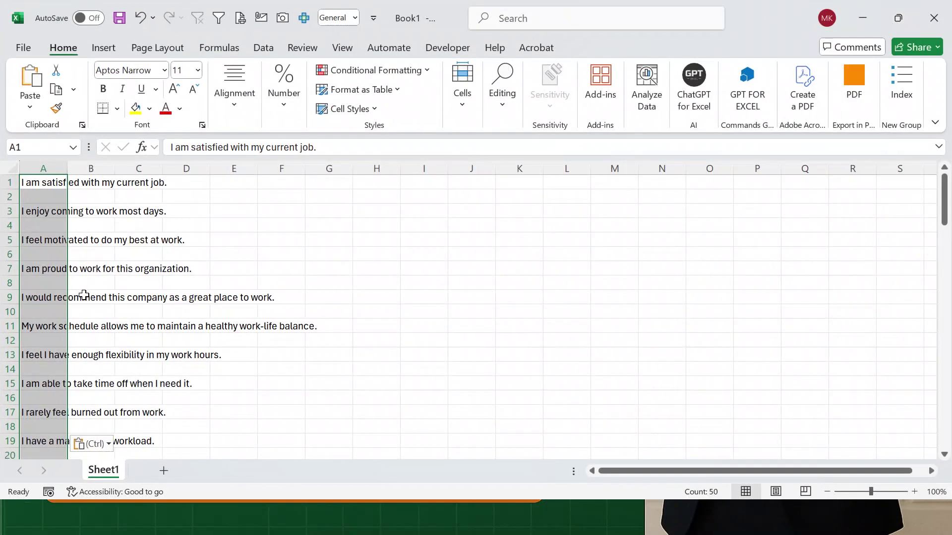
drag(67, 168, 415, 198)
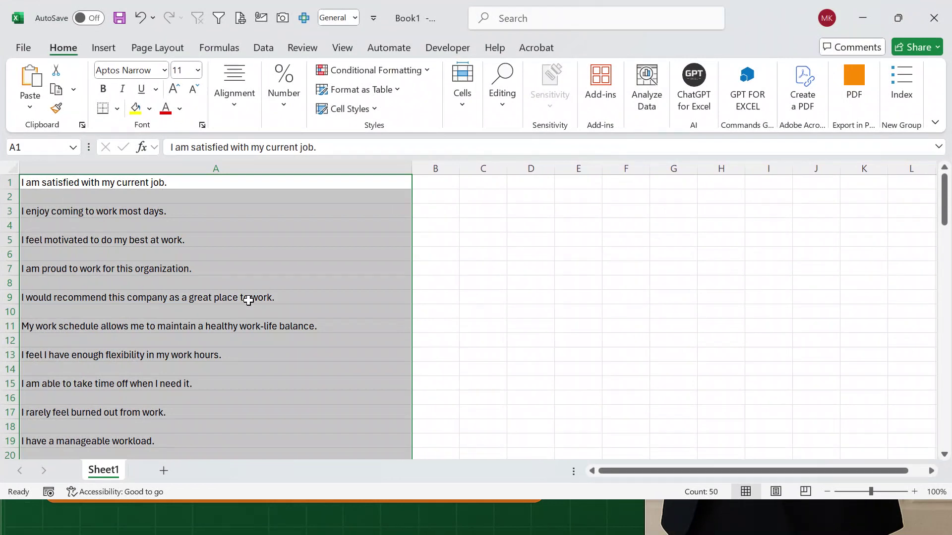
Examine the pasted question list in column A from its first row to its last for empty rows.
scroll(234, 333, down, 11)
scroll(236, 334, down, 9)
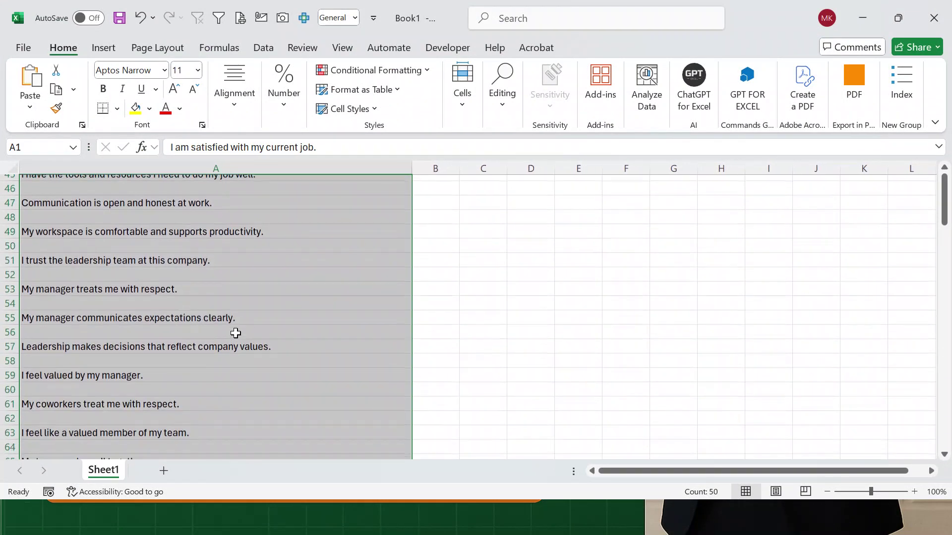
scroll(235, 333, down, 7)
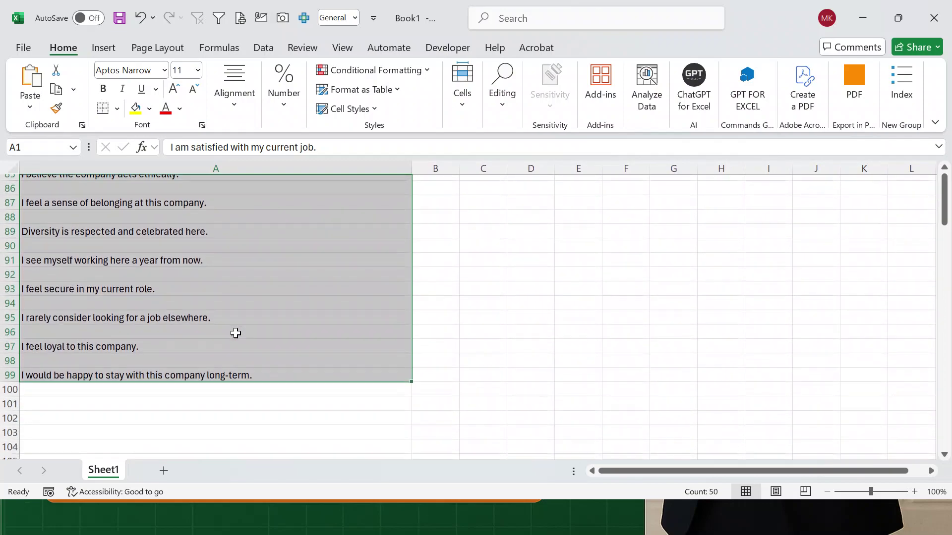
scroll(235, 333, up, 17)
scroll(235, 333, up, 11)
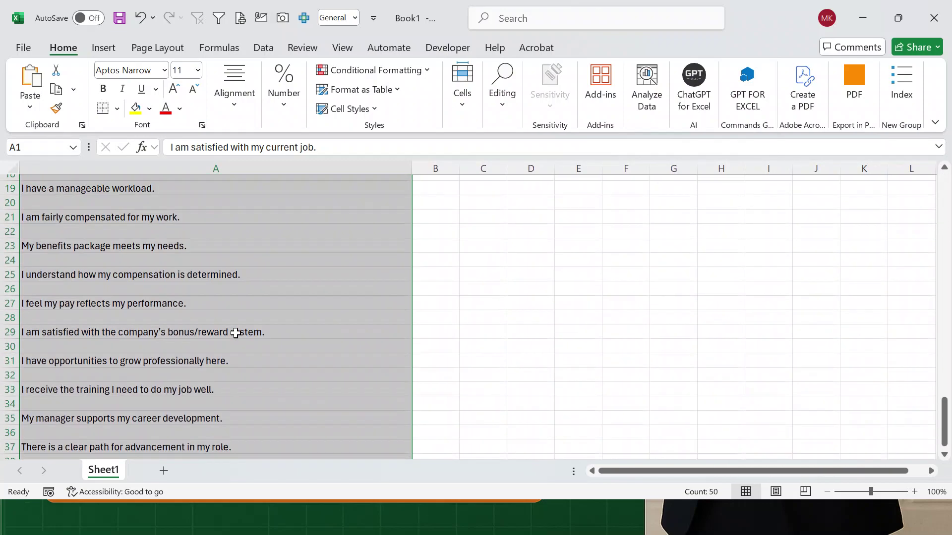
scroll(235, 333, down, 10)
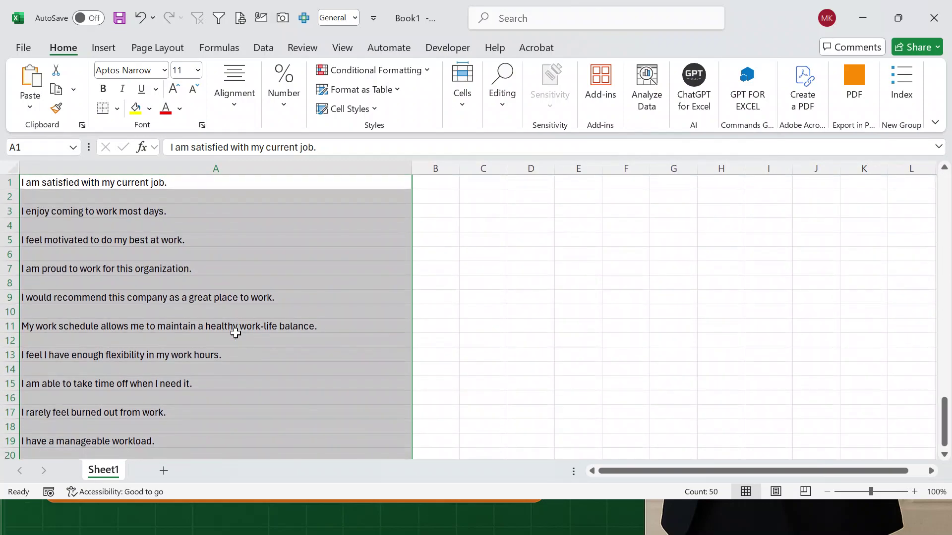
scroll(235, 333, down, 3)
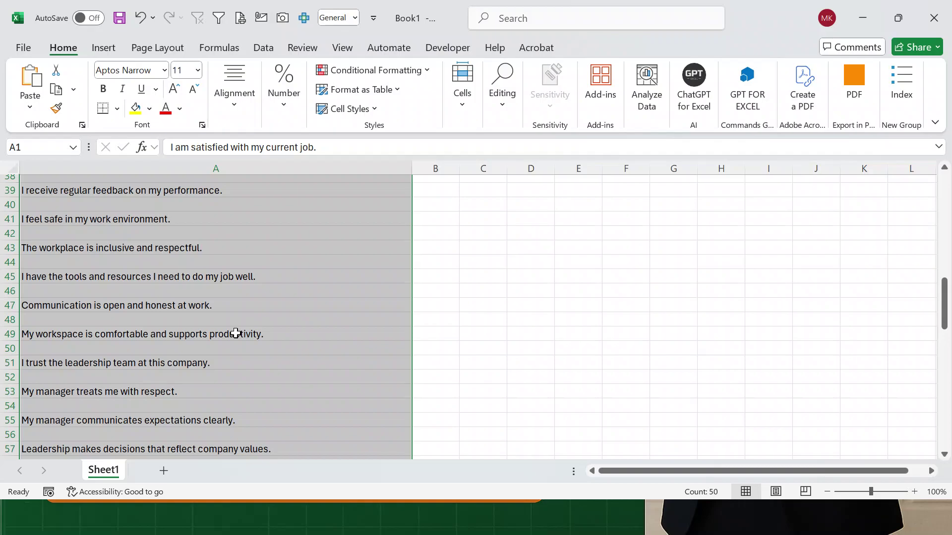
Select all blank cells in the column A question list with Go To Special and delete their entire rows.
key(ctrl+g)
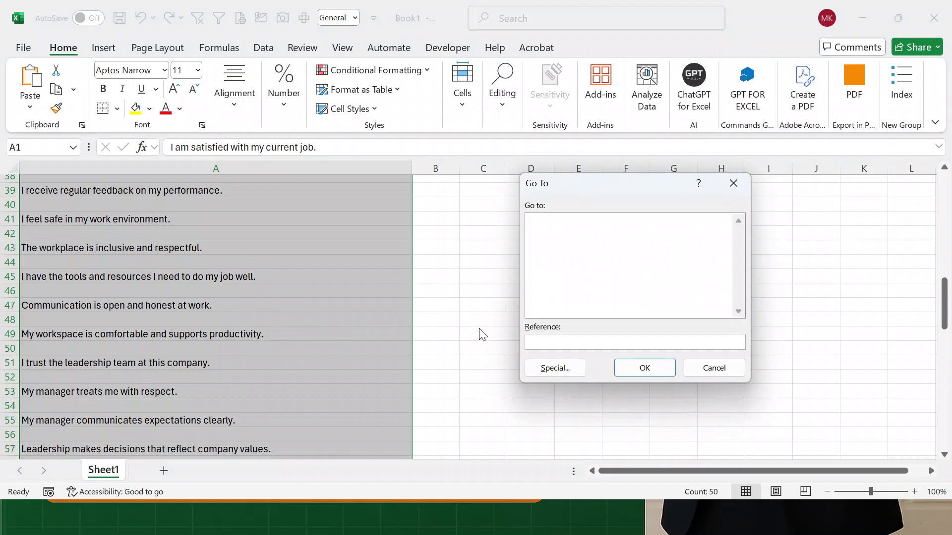
click(557, 369)
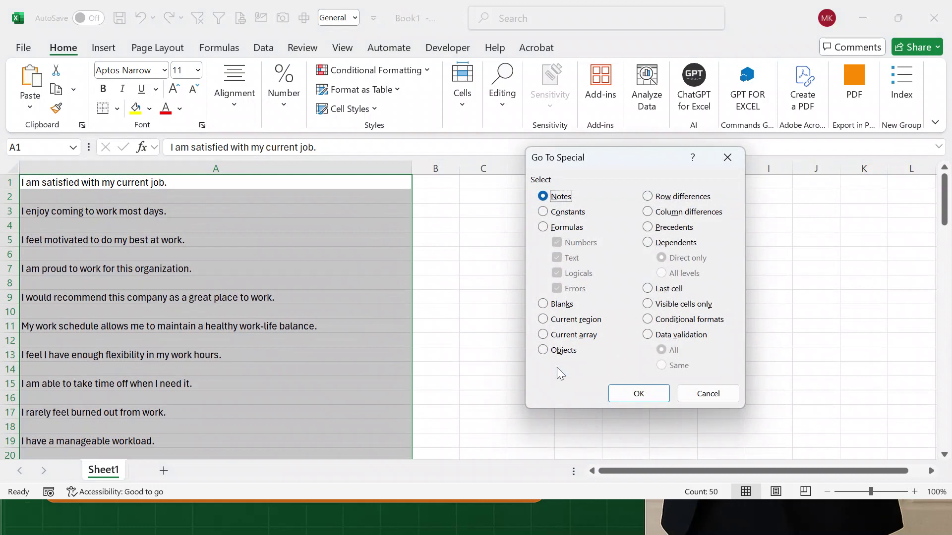
click(553, 307)
click(638, 393)
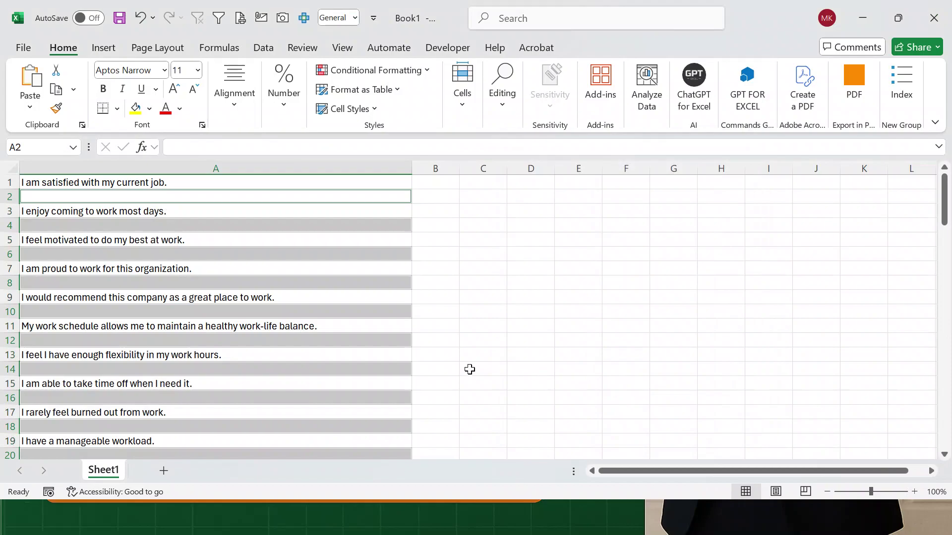
scroll(298, 386, down, 5)
scroll(297, 386, down, 8)
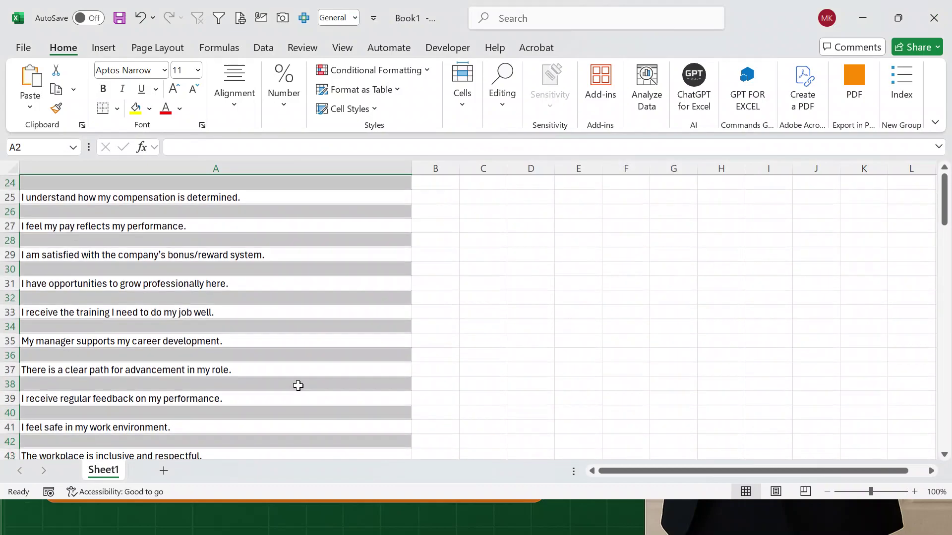
scroll(298, 386, down, 4)
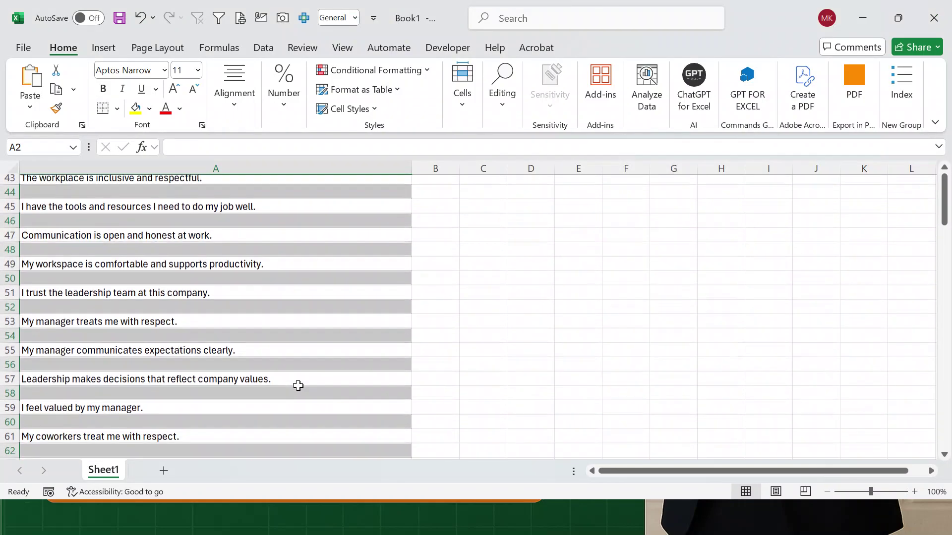
scroll(298, 386, down, 9)
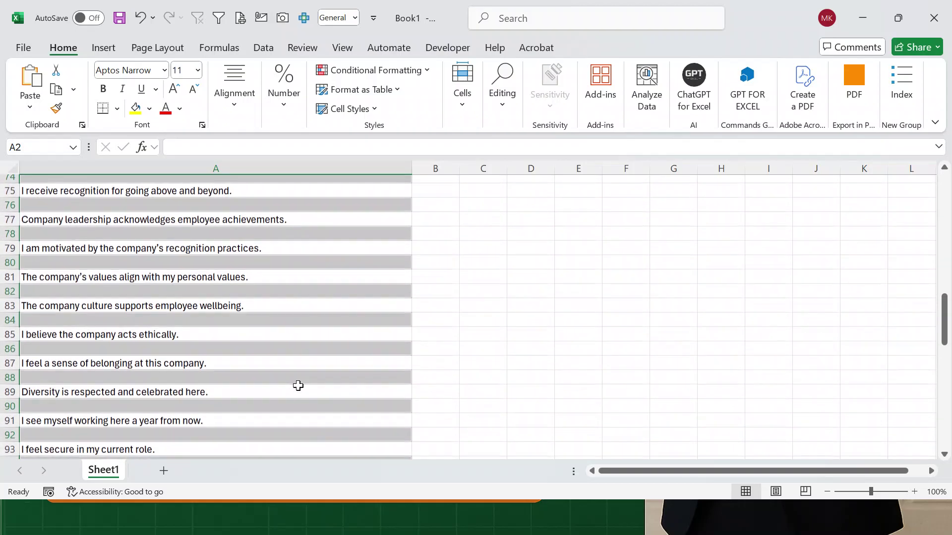
scroll(298, 385, up, 20)
scroll(297, 386, up, 1)
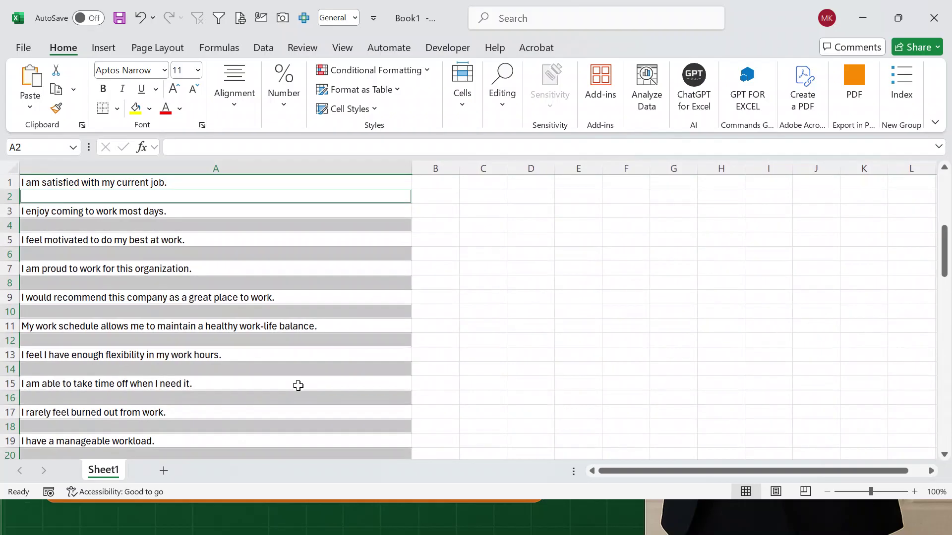
right_click(301, 253)
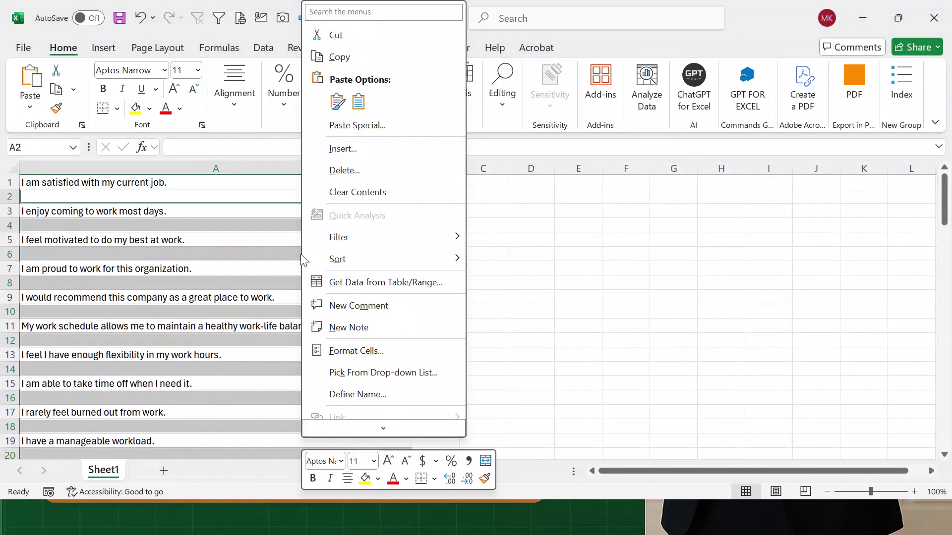
click(357, 170)
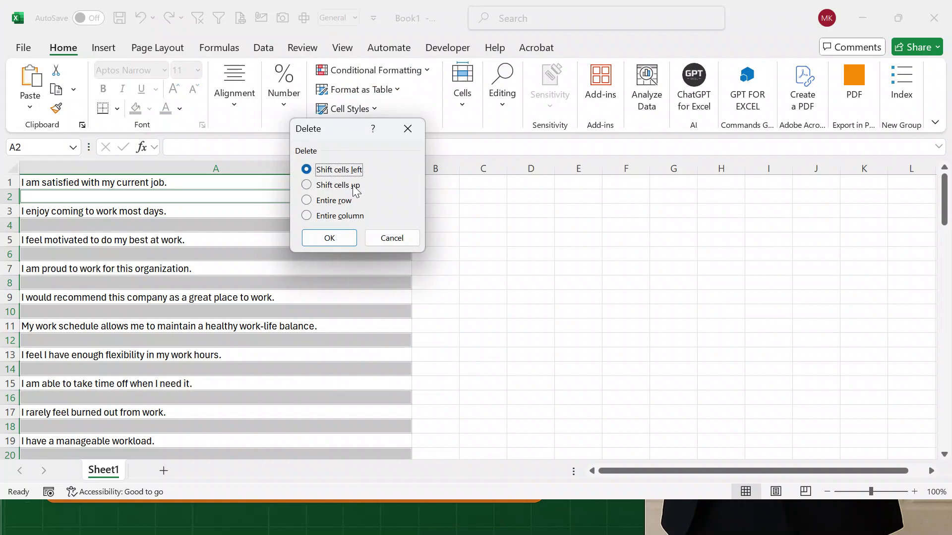
click(336, 203)
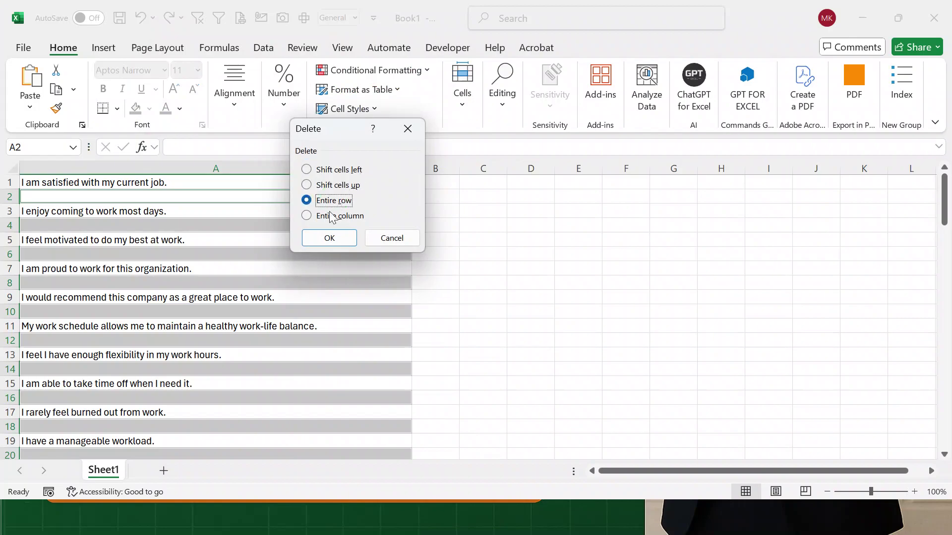
click(329, 237)
Check the question list in column A from its first row to its last for remaining gaps.
click(263, 305)
key(ctrl+Up)
key(Down)
key(Down)
key(ctrl+Down)
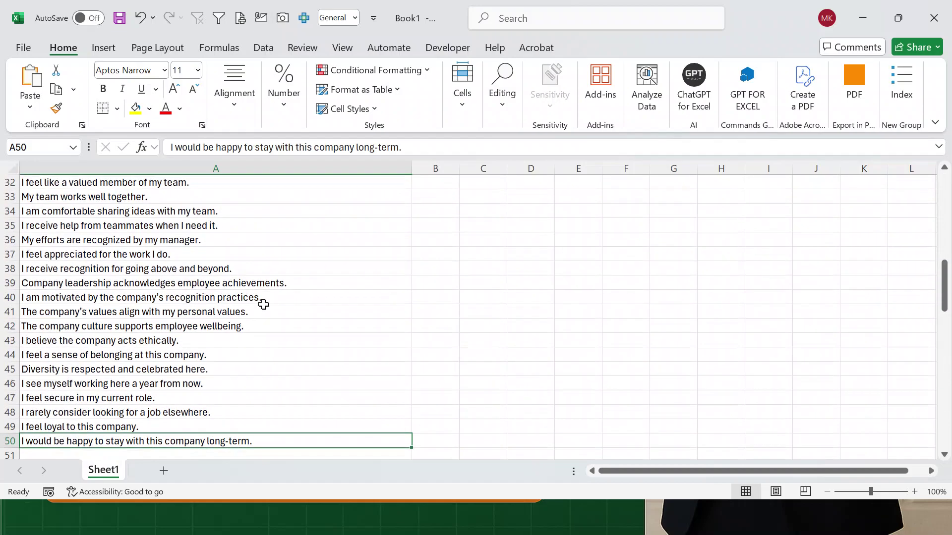
key(ctrl+Up)
key(Down)
key(Up)
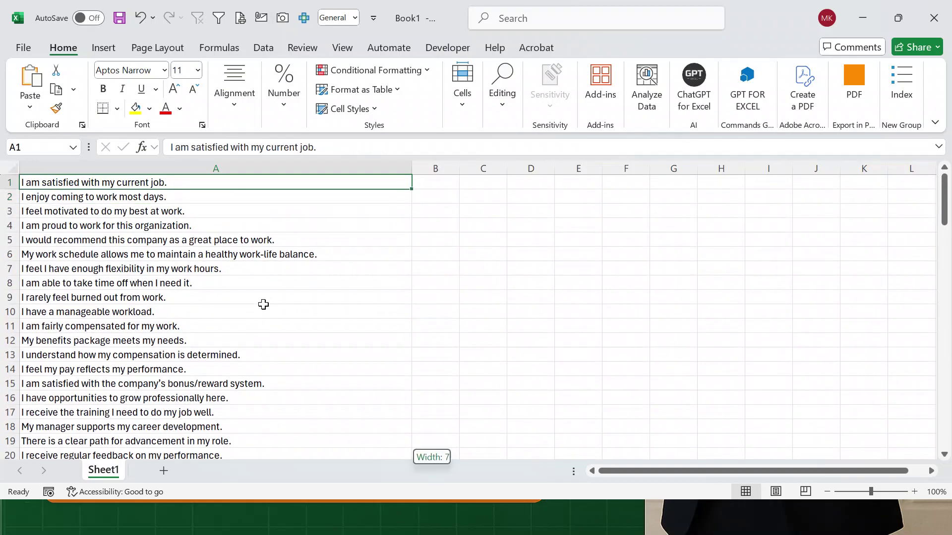
Copy the whole question list from column A and paste it transposed at cell A1 of a new sheet.
key(ctrl+shift+Down)
key(ctrl+c)
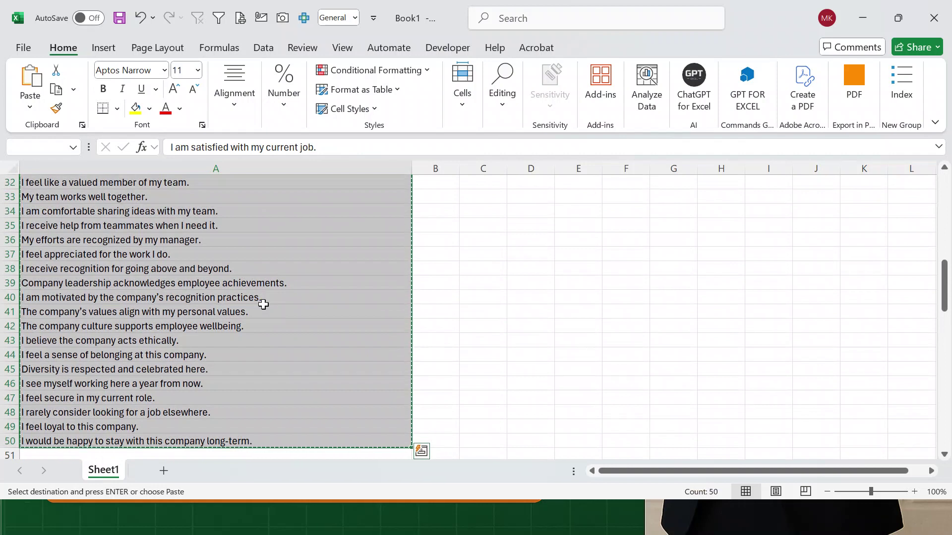
click(167, 469)
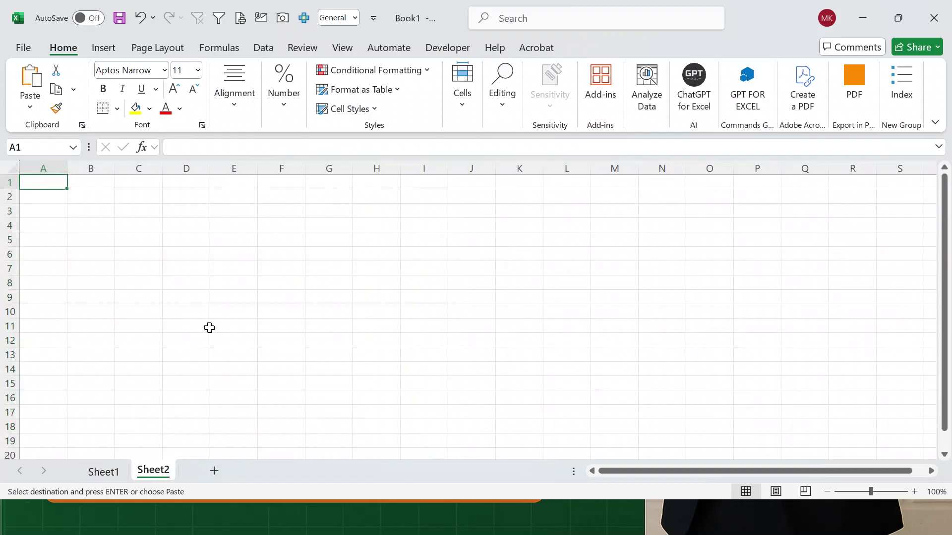
key(ctrl+alt+v)
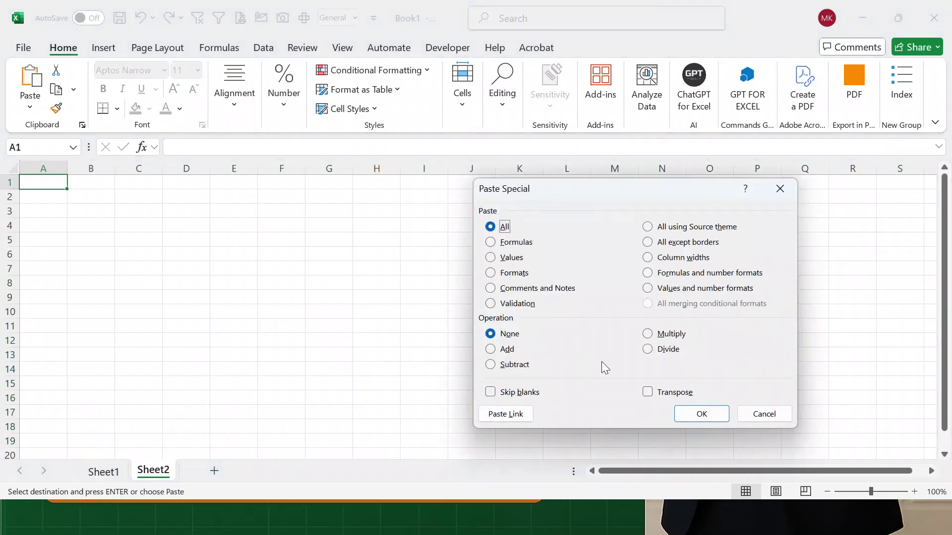
click(652, 390)
click(700, 415)
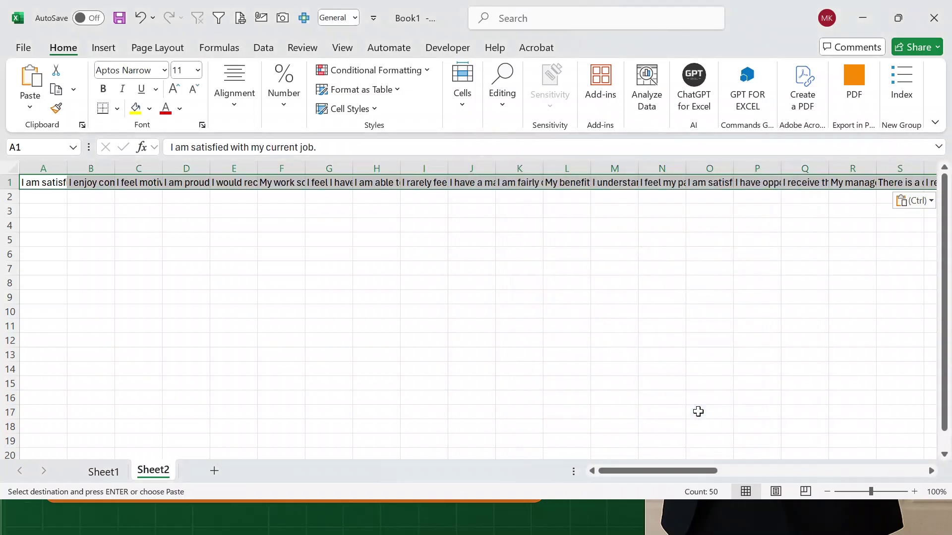
Autofit the widths of all the question columns, A through AX, to show the full text.
key(ctrl+shift+Right)
key(ctrl+space)
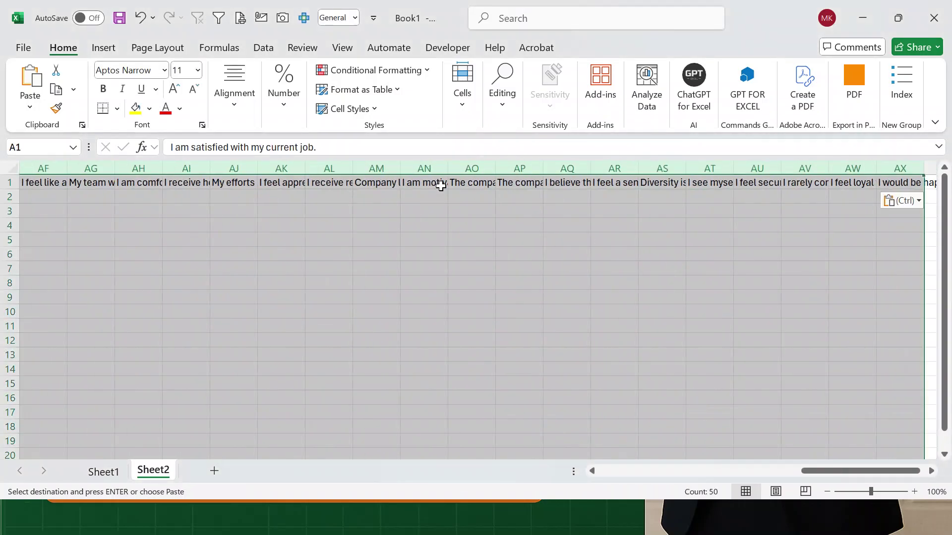
double_click(400, 168)
click(392, 222)
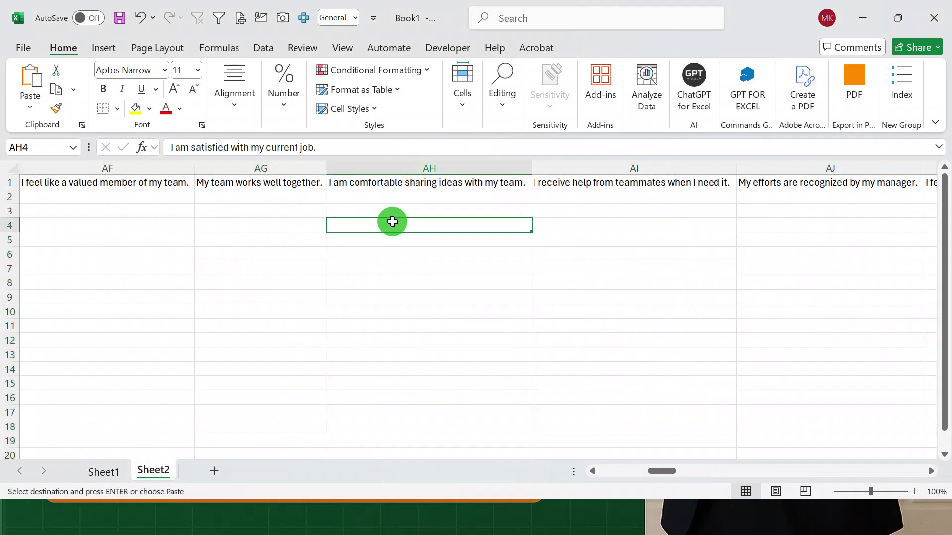
Fill the question header cells in row 1, A through AX, with yellow and hide the sheet's gridlines.
key(ctrl+Up)
key(ctrl+Left)
key(ctrl+shift+Right)
click(136, 109)
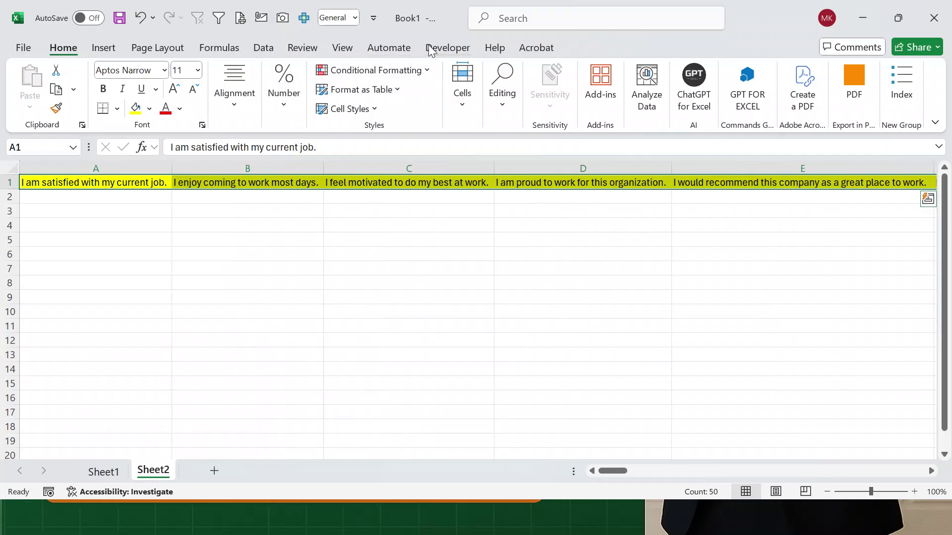
click(342, 47)
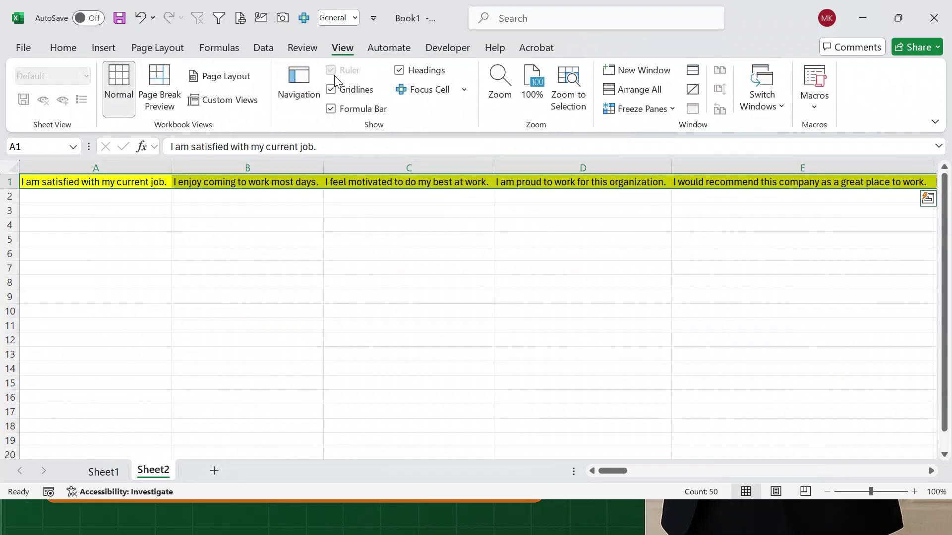
click(350, 91)
Extend the selection from the header row down to row 201, apply All Borders to A1:AX201, and return to cell A3.
key(shift+Down)
key(shift+Down)
key(shift+Down)
key(shift+Down)
key(shift+Down)
key(shift+Down)
key(shift+Down)
key(shift+Down)
key(shift+Down)
key(shift+Down)
key(shift+Down)
key(shift+Down)
key(shift+Down)
key(shift+Down)
key(shift+Down)
key(shift+Down)
key(shift+Down)
key(shift+Down)
key(shift+Down)
key(shift+Down)
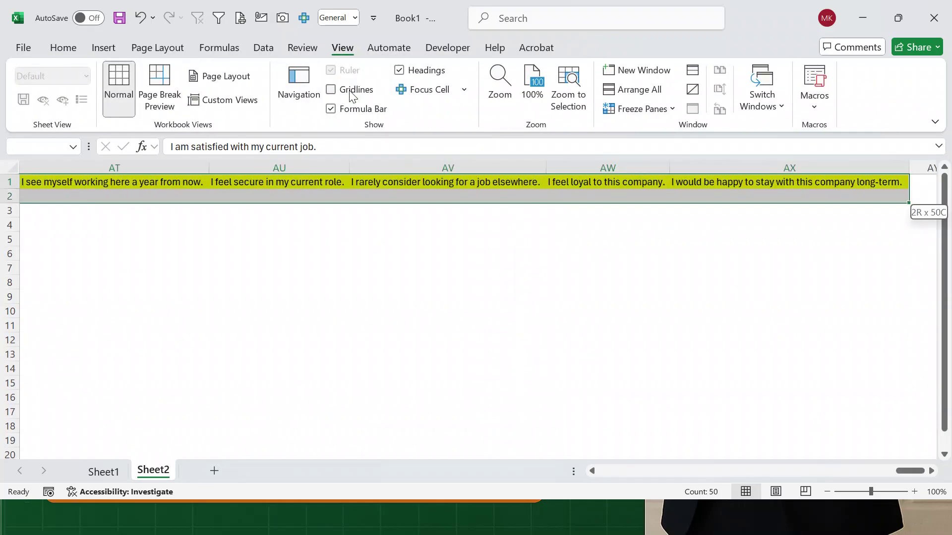
key(shift+Down)
key(shift+Down)
key(shift+Down)
key(shift+Down)
key(shift+Down)
key(shift+Down)
key(shift+Down)
key(shift+Down)
key(shift+Down)
key(shift+Down)
key(shift+Down)
key(shift+Down)
key(shift+Down)
key(shift+Down)
key(shift+Down)
key(shift+Down)
key(shift+Down)
key(shift+Down)
key(shift+Down)
key(shift+Down)
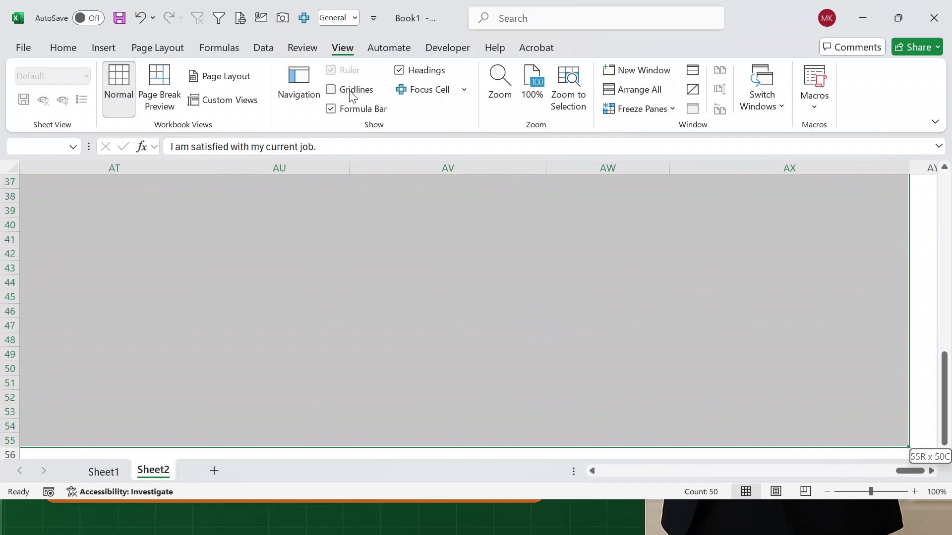
key(shift+Down)
key(shift+Down)
key(shift+Down)
key(shift+Down)
key(shift+Down)
key(shift+Down)
key(shift+Down)
key(shift+Down)
key(shift+Down)
key(shift+Down)
key(shift+Down)
key(shift+Down)
key(shift+Down)
key(shift+Down)
key(shift+Down)
key(shift+Down)
key(shift+Down)
key(shift+Down)
key(shift+Down)
key(shift+Down)
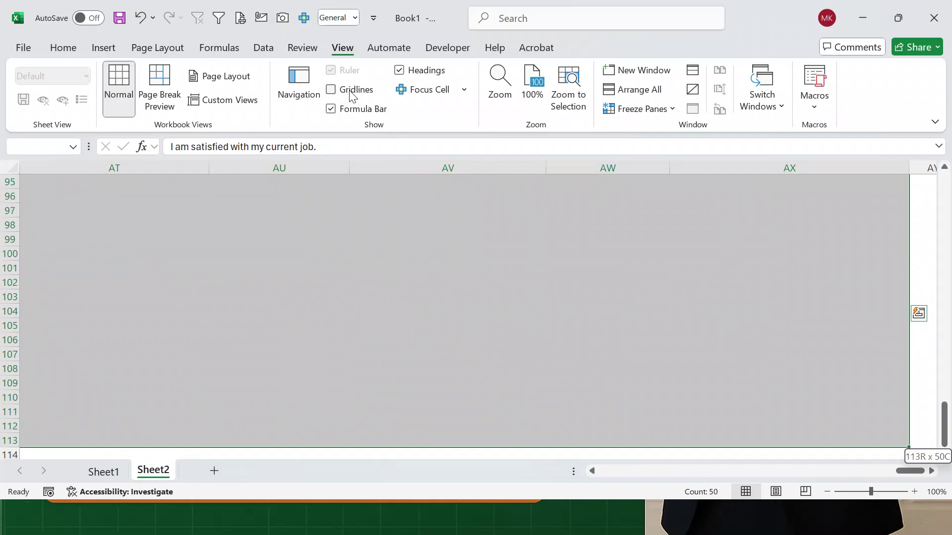
key(shift+Down)
key(shift+Down)
key(shift+Down)
key(shift+Down)
key(shift+Down)
key(shift+Down)
key(shift+Down)
key(shift+Down)
key(shift+Down)
key(shift+Down)
key(shift+Down)
key(shift+Down)
key(shift+Down)
key(shift+Down)
key(shift+Down)
key(shift+Down)
key(shift+Down)
key(shift+Down)
key(shift+Down)
key(shift+Down)
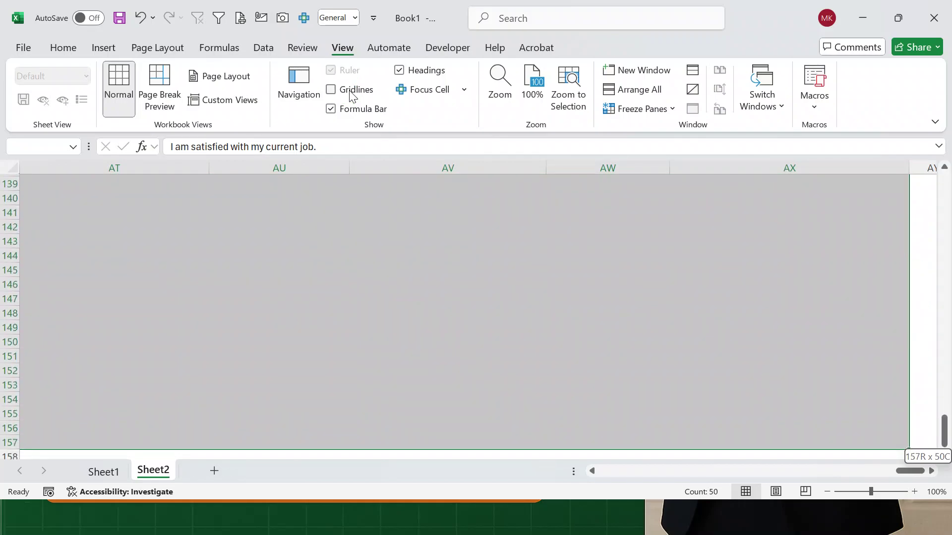
key(shift+Down)
key(shift+Down)
key(shift+Down)
key(shift+Down)
key(shift+Down)
key(shift+Down)
key(shift+Down)
key(shift+Down)
key(shift+Down)
key(shift+Down)
key(shift+Down)
key(shift+Down)
key(shift+Down)
key(shift+Down)
key(shift+Down)
key(shift+Down)
key(shift+Down)
key(shift+Down)
key(shift+Down)
key(shift+Down)
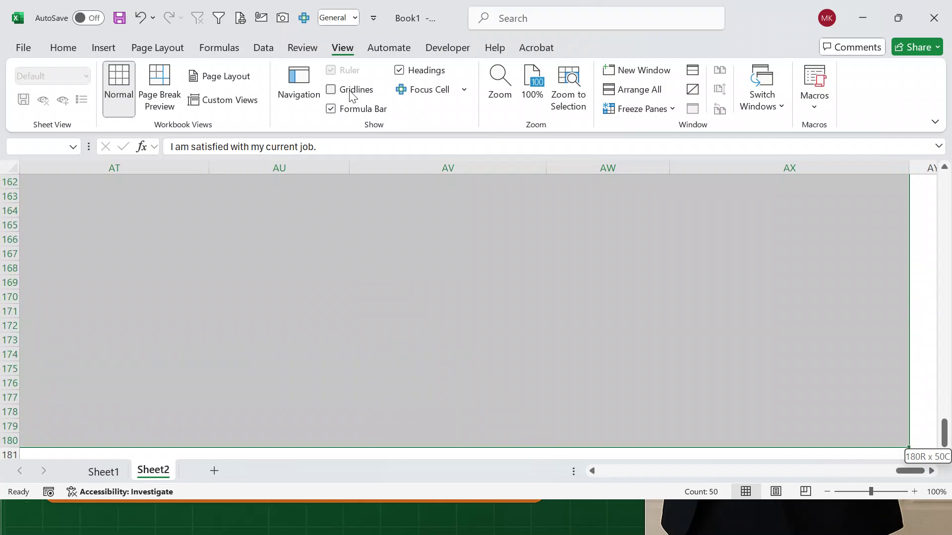
key(shift+Up)
key(shift+Up)
key(shift+Up)
key(shift+Up)
key(shift+Down)
key(shift+Down)
key(shift+Down)
key(shift+Up)
key(shift+Up)
key(shift+Up)
key(shift+Up)
key(shift+Up)
key(shift+Up)
key(shift+Up)
key(shift+Up)
key(shift+Up)
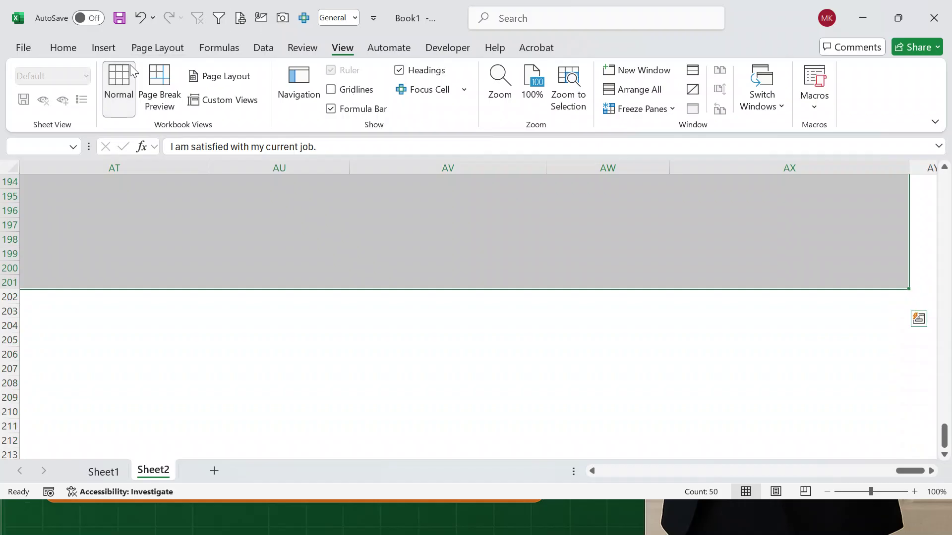
click(65, 47)
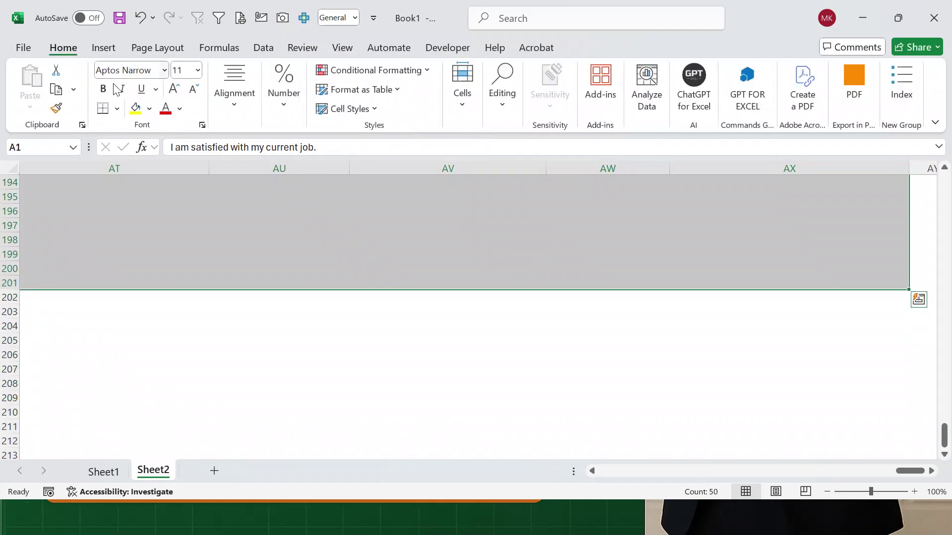
click(117, 109)
click(122, 260)
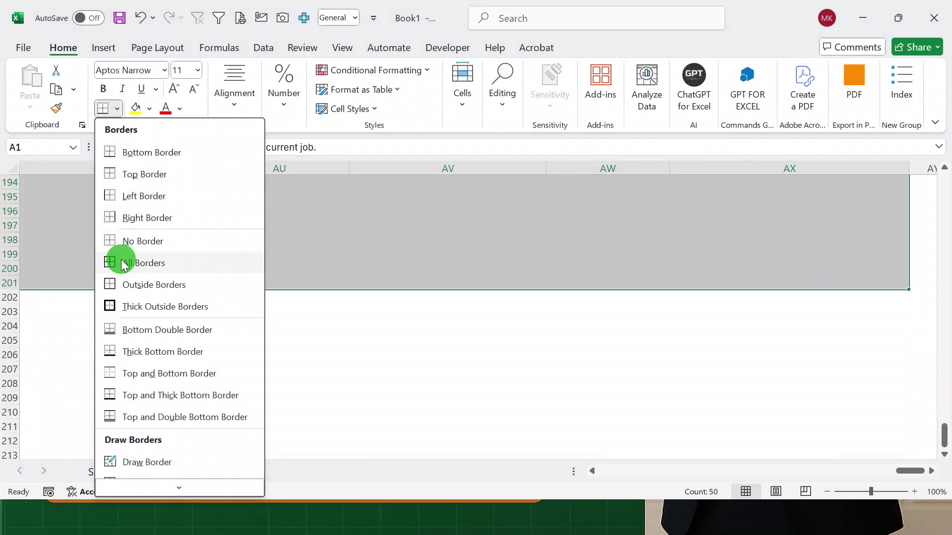
key(ctrl+Home)
key(Down)
key(Down)
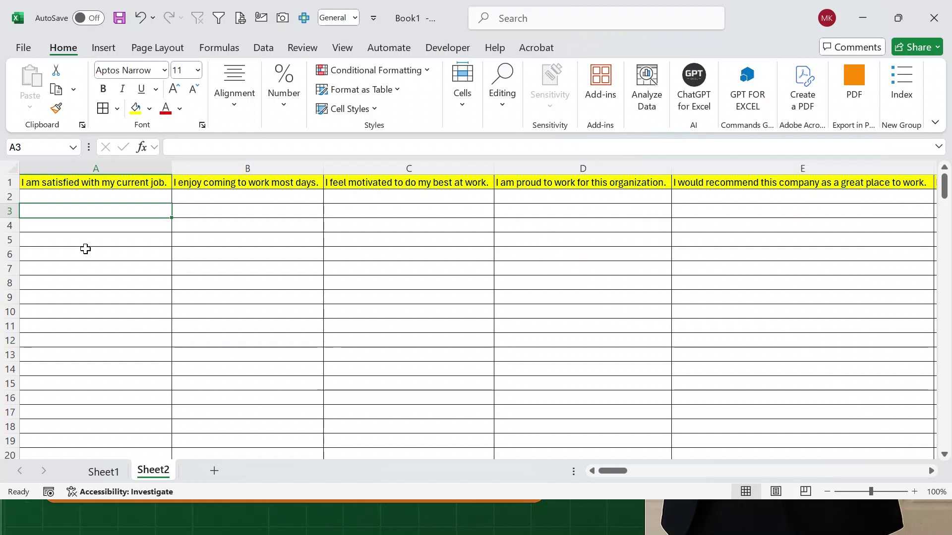
Select the empty response cells beneath the question headers, from A2 across to column AX and down through the bordered rows.
key(Up)
key(shift+Right)
key(shift+Right)
key(shift+Right)
key(shift+Right)
key(shift+Right)
key(shift+Right)
key(shift+Right)
key(shift+Right)
key(shift+Right)
key(shift+Right)
key(shift+Right)
key(shift+Right)
key(shift+Right)
key(shift+Right)
key(shift+Right)
key(shift+Right)
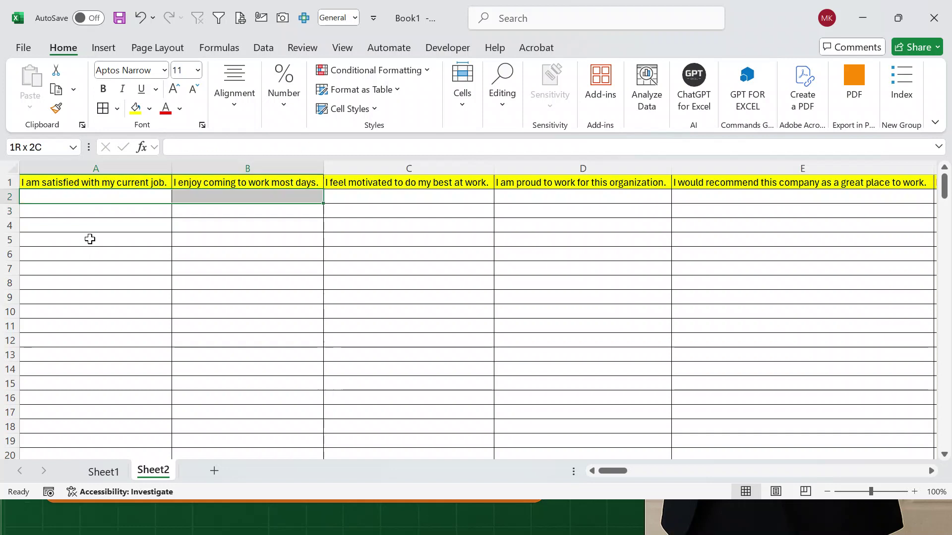
key(shift+Right)
key(shift+Right)
key(shift+Right)
key(shift+Right)
key(shift+Right)
key(shift+Right)
key(shift+Right)
key(shift+Right)
key(shift+Right)
key(shift+Right)
key(shift+Right)
key(shift+Right)
key(shift+Right)
key(shift+Right)
key(shift+Right)
key(shift+Right)
key(shift+Right)
key(shift+Right)
key(shift+Right)
key(shift+Right)
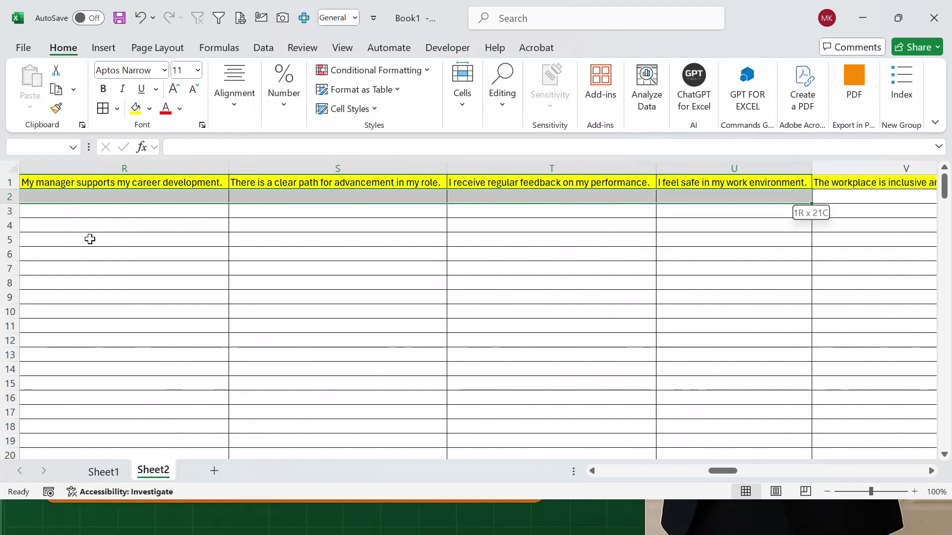
key(shift+Right)
key(shift+Right)
key(shift+Right)
key(shift+Right)
key(shift+Right)
key(shift+Right)
key(shift+Right)
key(shift+Right)
key(shift+Right)
key(shift+Right)
key(shift+Right)
key(shift+Right)
key(shift+Right)
key(shift+Right)
key(shift+Right)
key(shift+Left)
key(shift+Left)
key(shift+Left)
key(shift+Left)
key(shift+Left)
key(shift+Left)
key(shift+Left)
key(shift+Left)
key(shift+Left)
key(shift+Left)
key(shift+Down)
key(shift+Down)
key(shift+Down)
key(shift+Down)
key(shift+Down)
key(shift+Down)
key(shift+Down)
key(shift+Down)
key(shift+Down)
key(shift+Down)
key(shift+Down)
key(shift+Down)
key(shift+Down)
key(shift+Down)
key(shift+Down)
key(shift+Down)
key(shift+Down)
key(shift+Down)
key(shift+Down)
key(shift+Down)
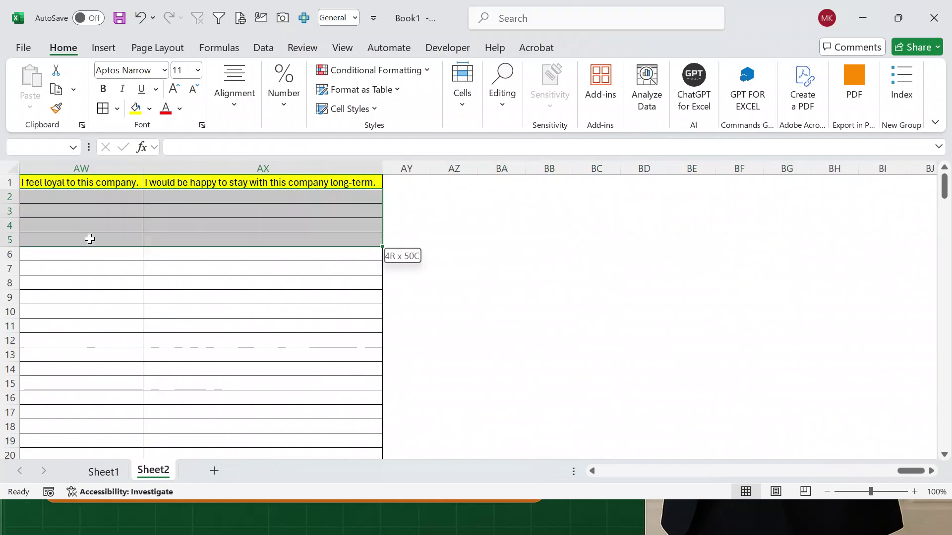
key(shift+Down)
key(shift+Down)
key(shift+Down)
key(shift+Down)
key(shift+Down)
key(shift+Down)
key(shift+Down)
key(shift+Down)
key(shift+Down)
key(shift+Down)
key(shift+Down)
key(shift+Down)
key(shift+Down)
key(shift+Down)
key(shift+Down)
key(shift+Down)
key(shift+Down)
key(shift+Down)
key(shift+Down)
key(shift+Down)
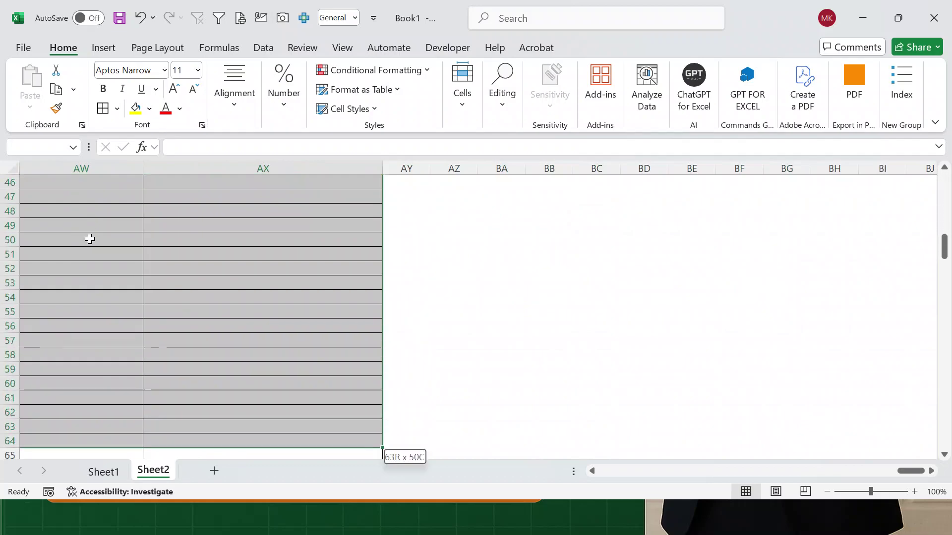
key(shift+Down)
key(shift+Down)
key(shift+Down)
key(shift+Down)
key(shift+Down)
key(shift+Down)
key(shift+Down)
key(shift+Down)
key(shift+Down)
key(shift+Down)
key(shift+Down)
key(shift+Down)
key(shift+Down)
key(shift+Down)
key(shift+Down)
key(shift+Down)
key(shift+Down)
key(shift+Down)
key(shift+Down)
key(shift+Down)
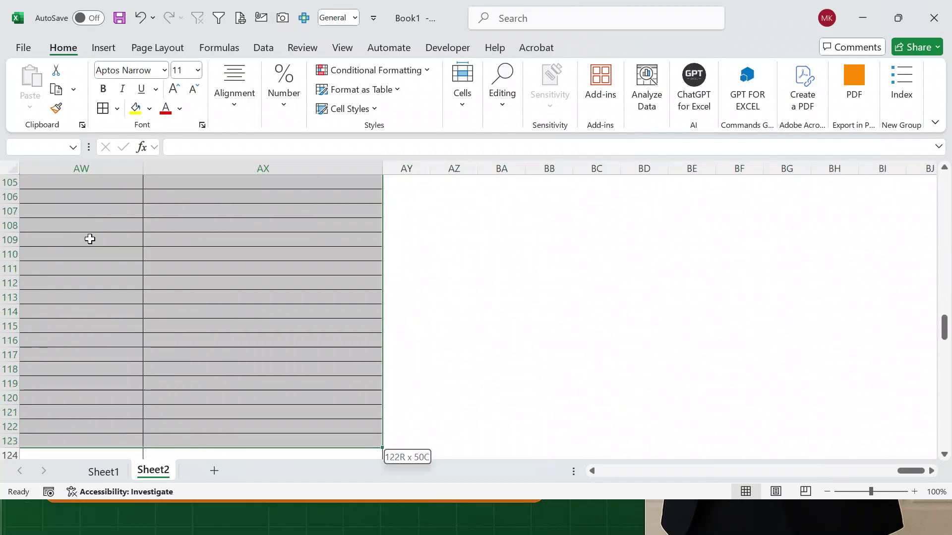
key(shift+Down)
key(shift+Down)
key(shift+Down)
key(shift+Down)
key(shift+Down)
key(shift+Down)
key(shift+Down)
key(shift+Down)
key(shift+Down)
key(shift+Down)
key(shift+Down)
key(shift+Down)
key(shift+Down)
key(shift+Down)
key(shift+Down)
key(shift+Down)
key(shift+Down)
key(shift+Down)
key(shift+Down)
key(shift+Down)
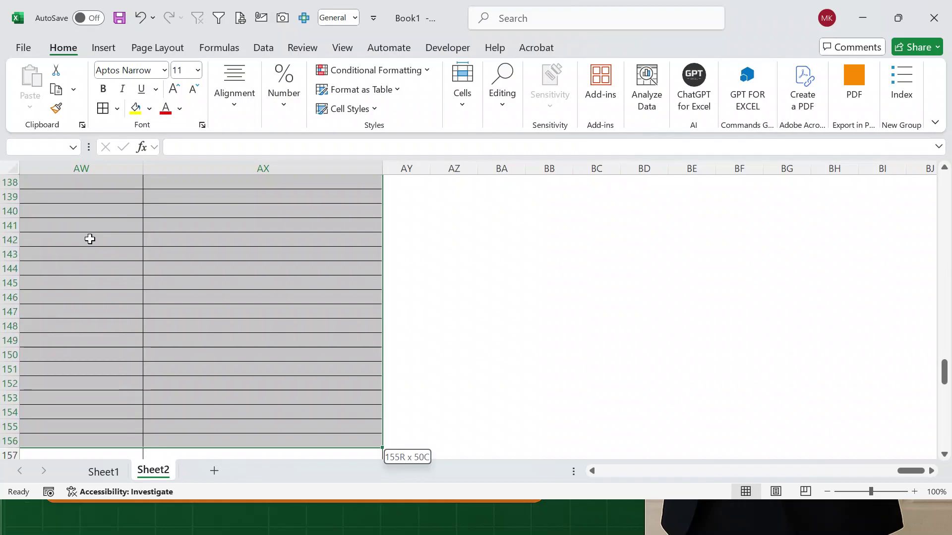
Extend the selection of response cells down to row 201 so it covers A2:AX201.
key(shift+Down)
key(shift+Down)
key(shift+Down)
key(shift+Down)
key(shift+Down)
key(shift+Down)
key(shift+Down)
key(shift+Down)
key(shift+Down)
key(shift+Down)
key(shift+Down)
key(shift+Down)
key(shift+Down)
key(shift+Down)
key(shift+Down)
key(shift+Down)
key(shift+Down)
key(shift+Down)
key(shift+Down)
key(shift+Down)
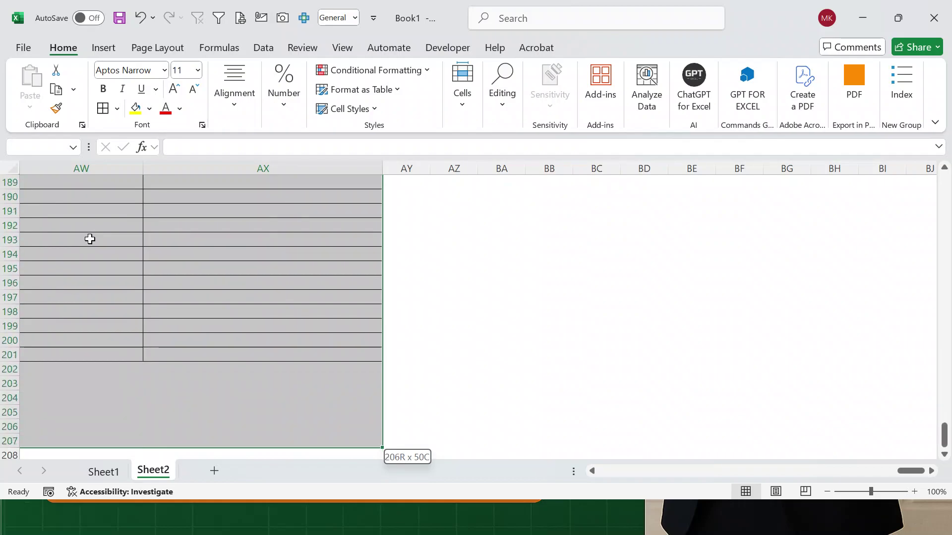
key(shift+Up)
key(shift+Up)
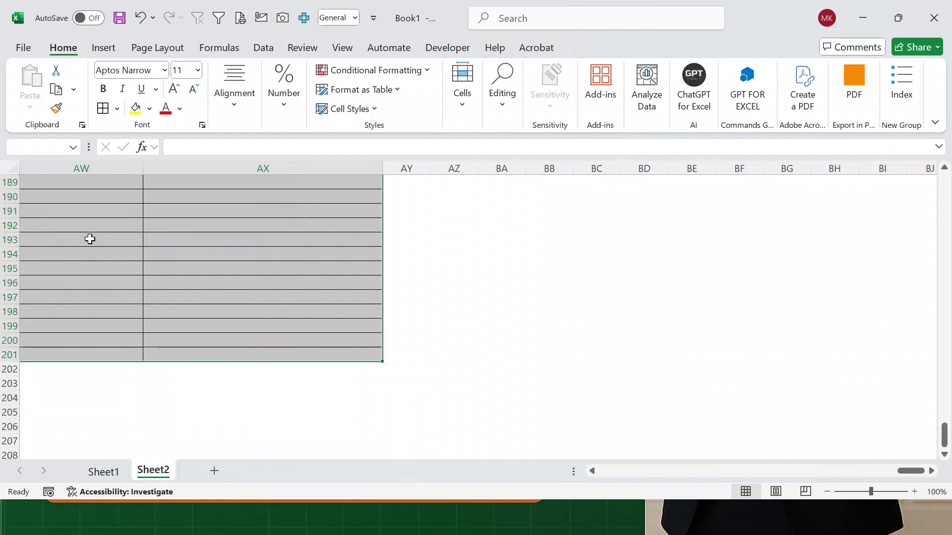
Fill all the selected response cells at once with the formula =RANDBETWEEN(1,4).
text(=)
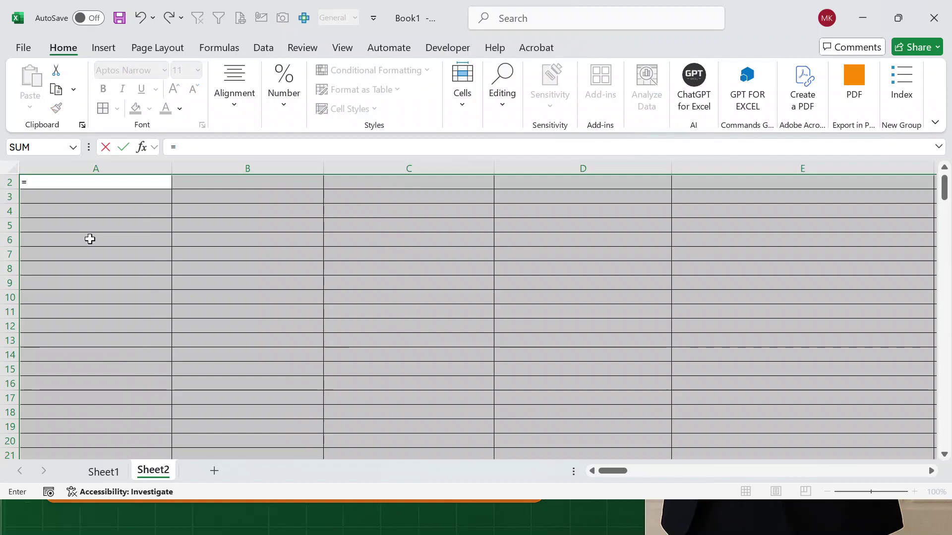
text(rand)
key(Down)
key(Down)
key(Tab)
text(1,4))
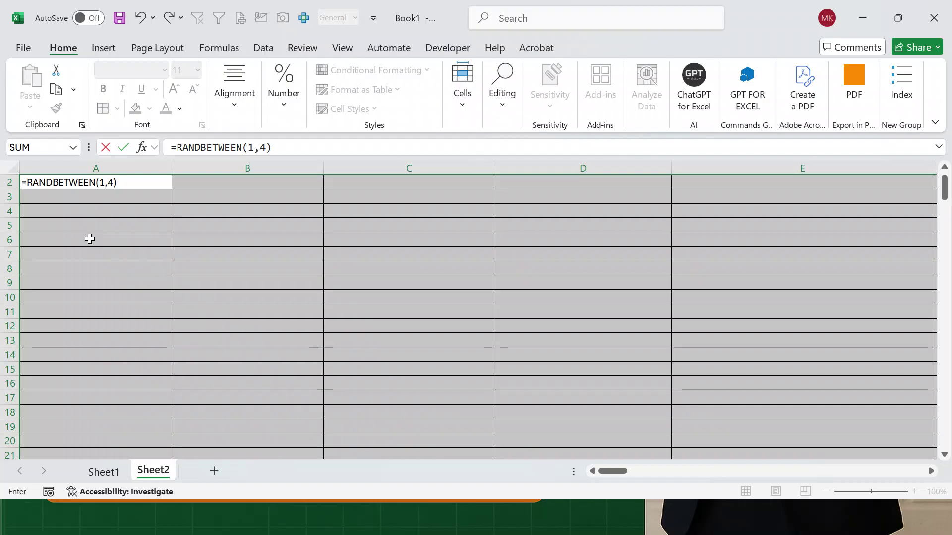
key(ctrl+Return)
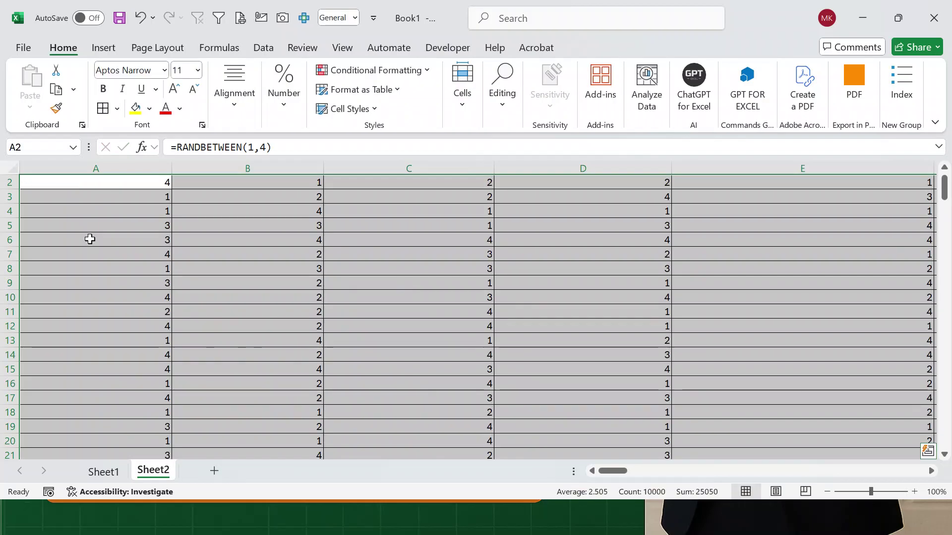
Center the response numbers horizontally in the selected cells beneath the question headers.
scroll(233, 274, up, 1)
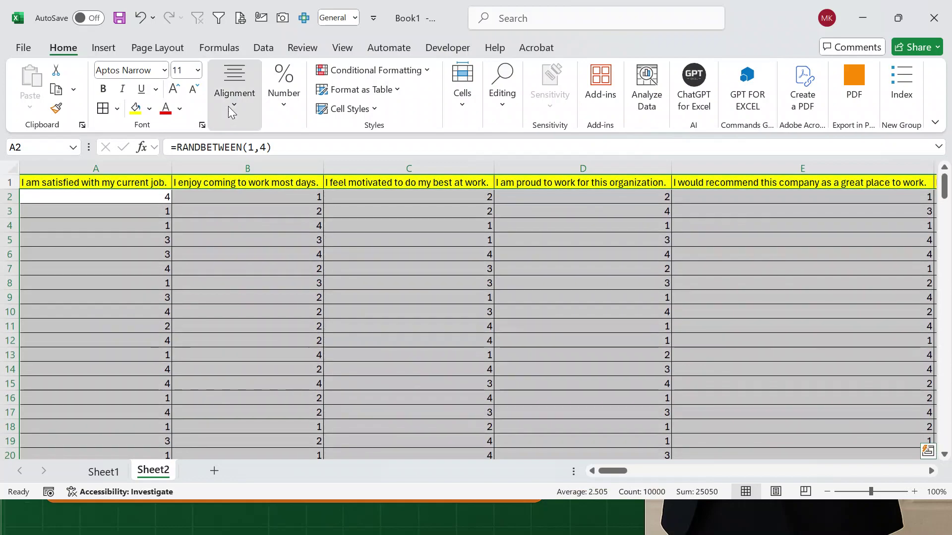
click(235, 93)
click(244, 173)
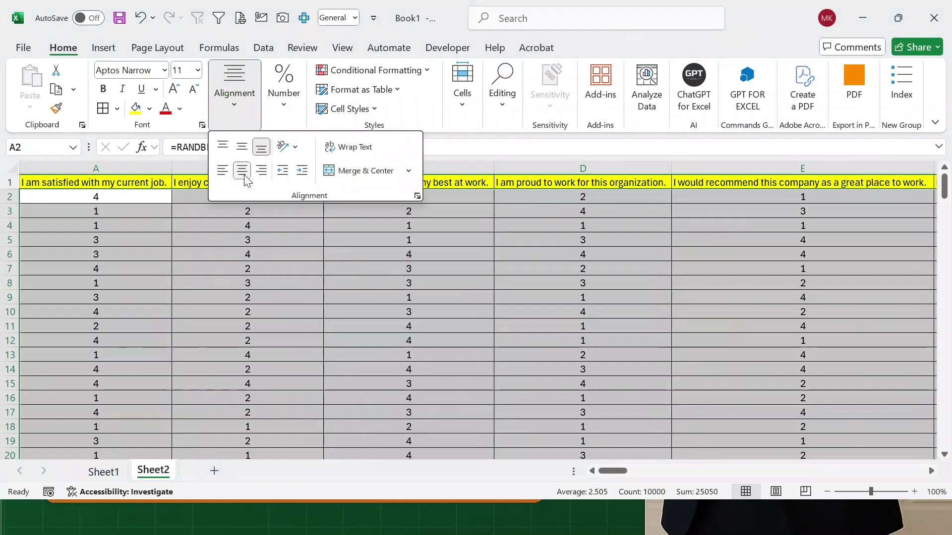
click(463, 147)
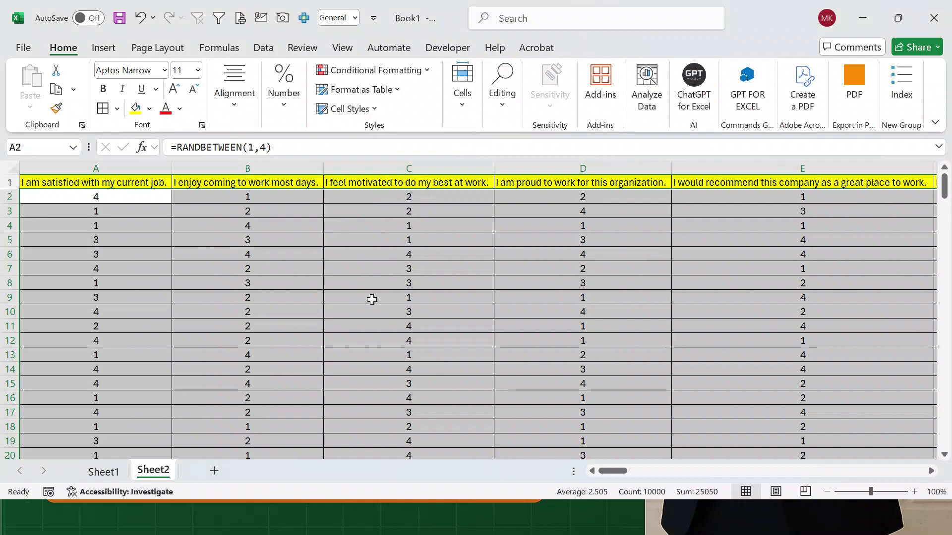
Convert the random-number formulas in the response cells to fixed values by copying and pasting them in place as values.
key(ctrl+c)
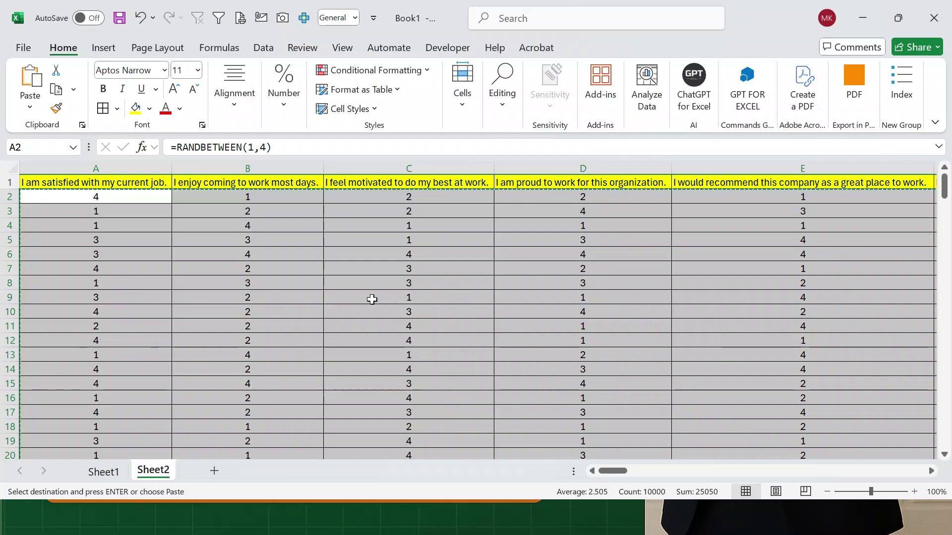
key(alt)
key(h)
key(v)
key(v)
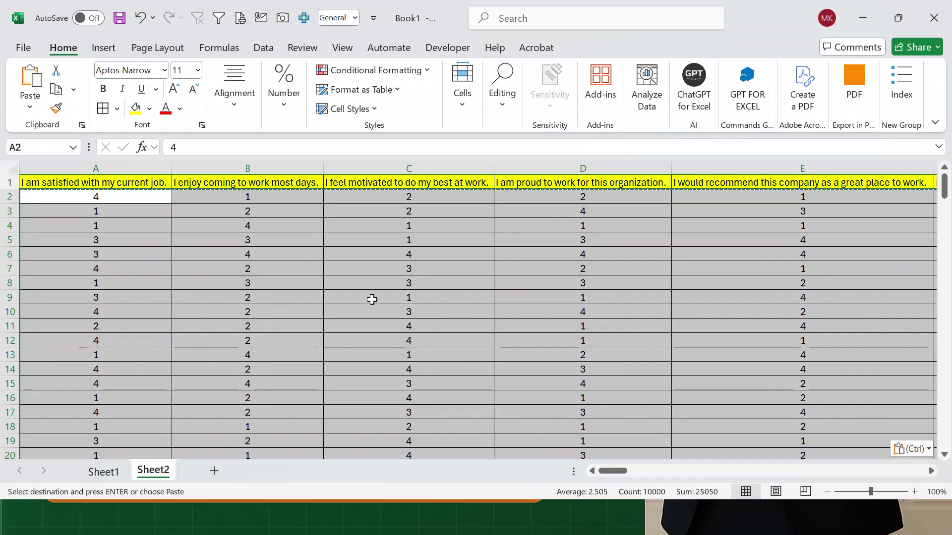
Try to replace every 5 in the selected responses with "Strongly Agree" and close the Find and Replace dialog.
key(ctrl+h)
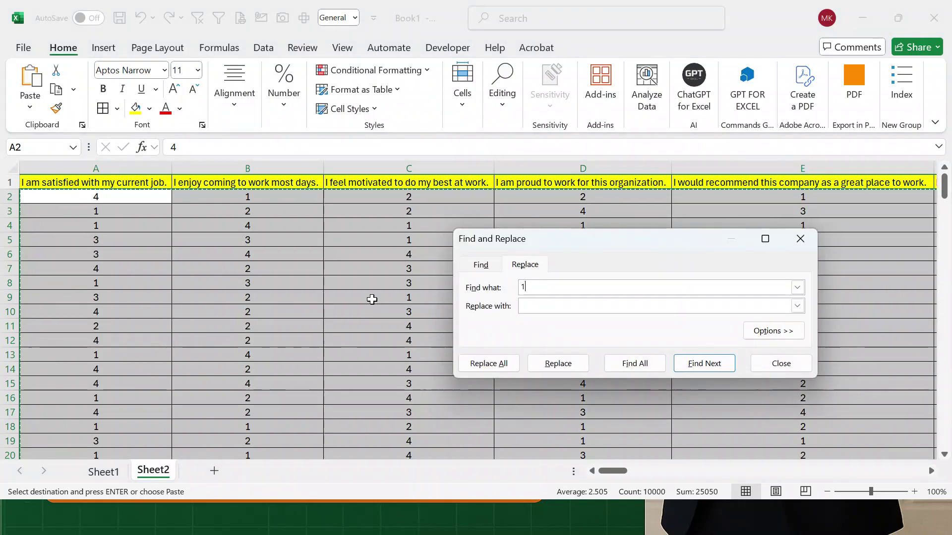
key(Tab)
text(Strongl)
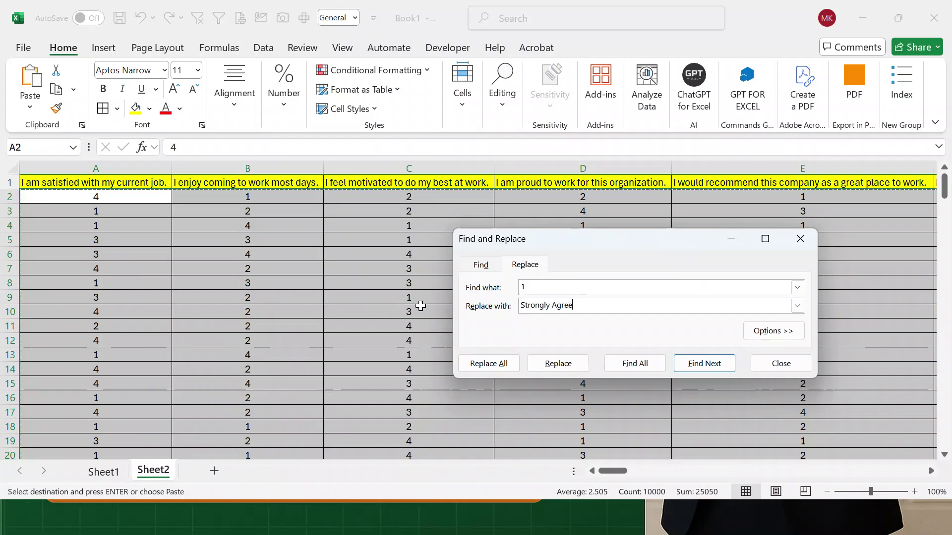
click(533, 287)
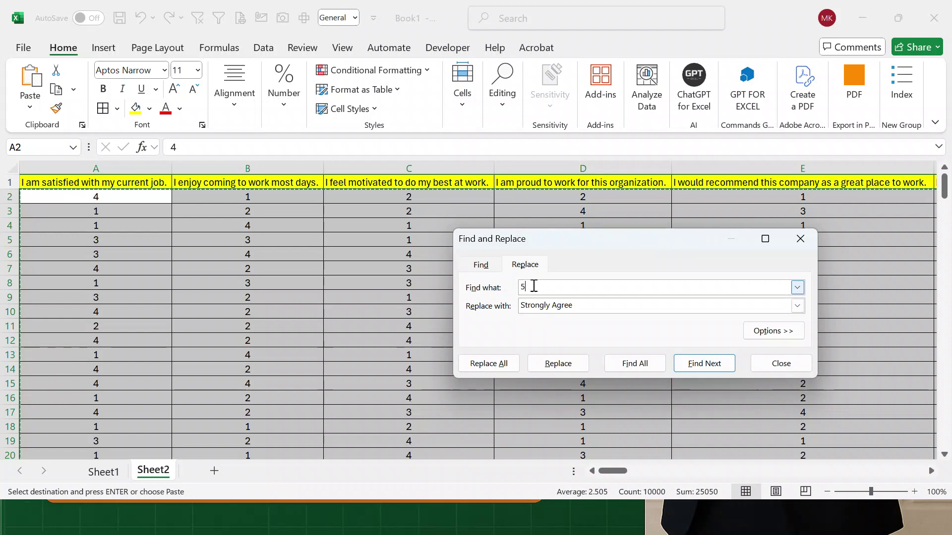
click(583, 305)
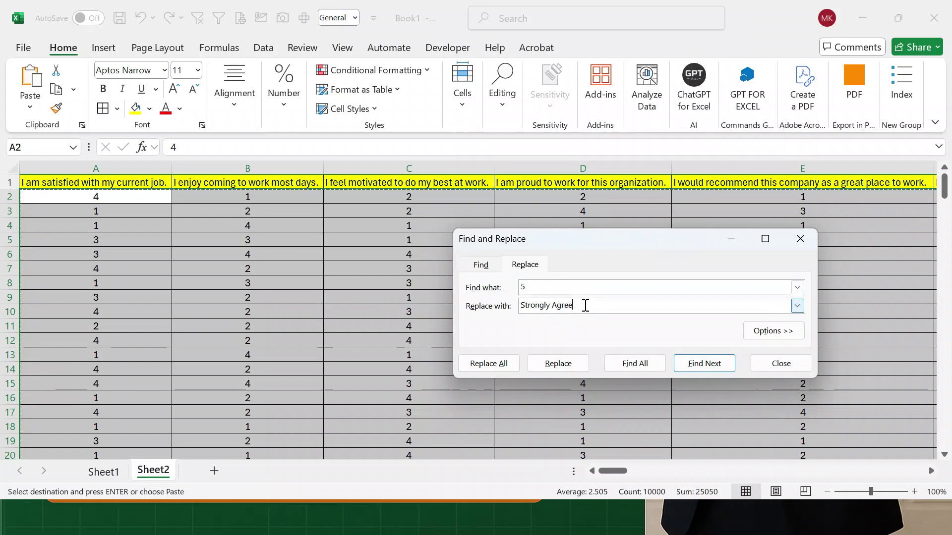
click(503, 369)
click(490, 300)
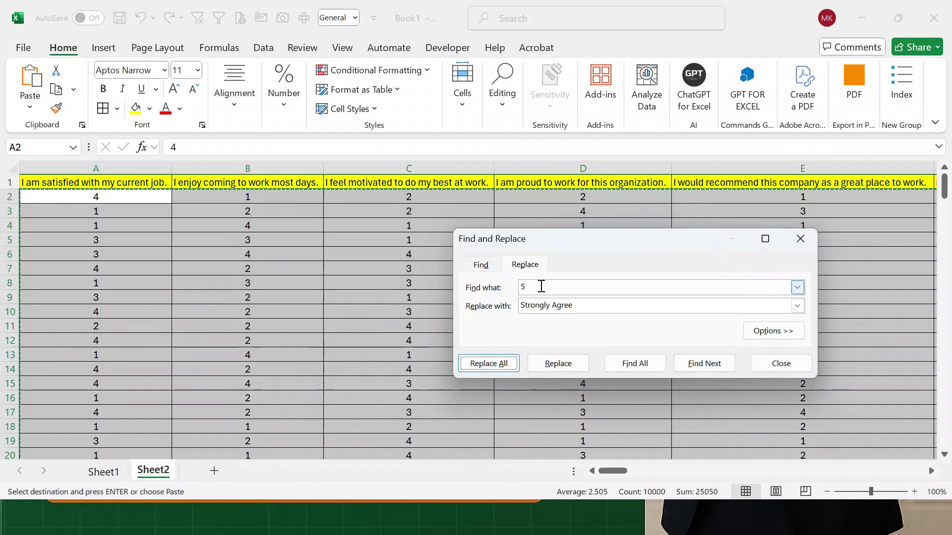
click(791, 367)
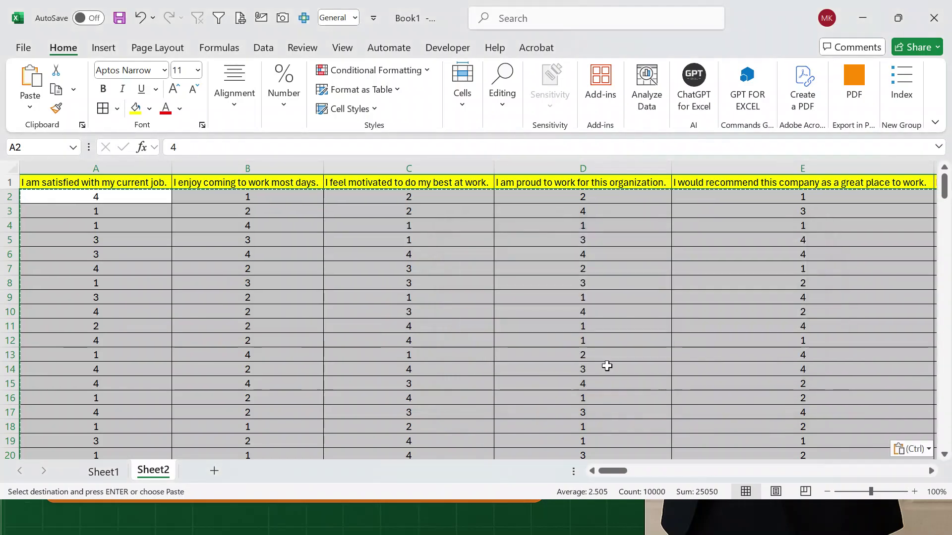
Save the workbook as Book1 in the personal OneDrive documents folder.
key(ctrl+s)
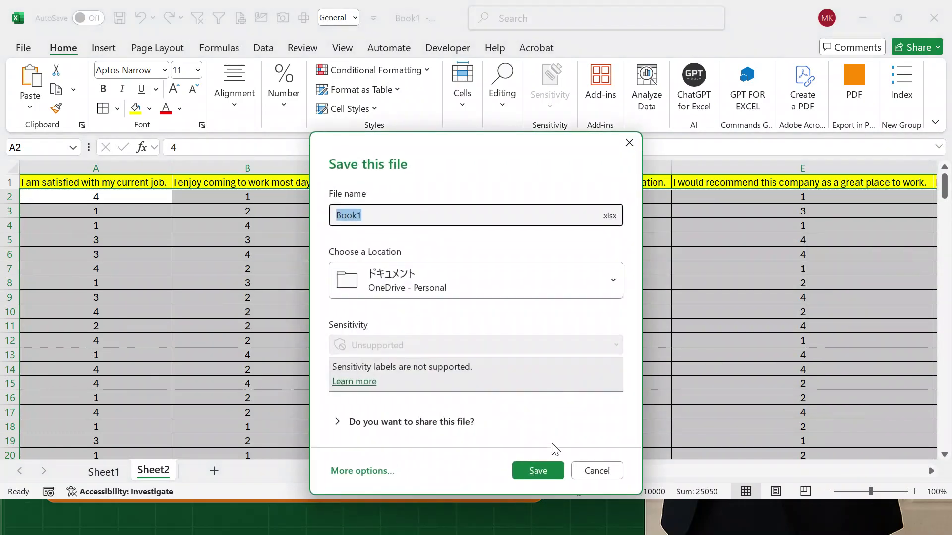
click(538, 467)
click(490, 311)
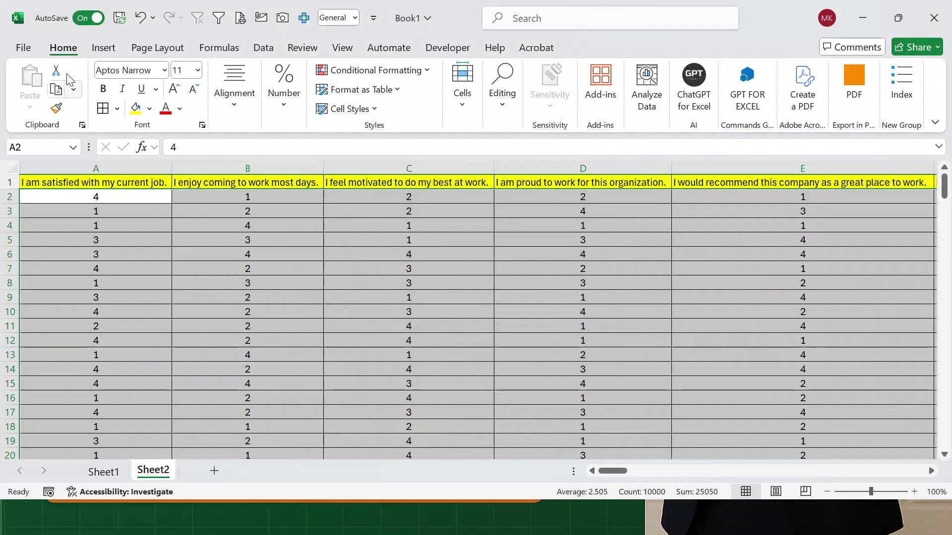
Save a copy of the workbook as "Final Survey Sheet-April-2025" in the Documents folder as an Excel Workbook.
click(24, 49)
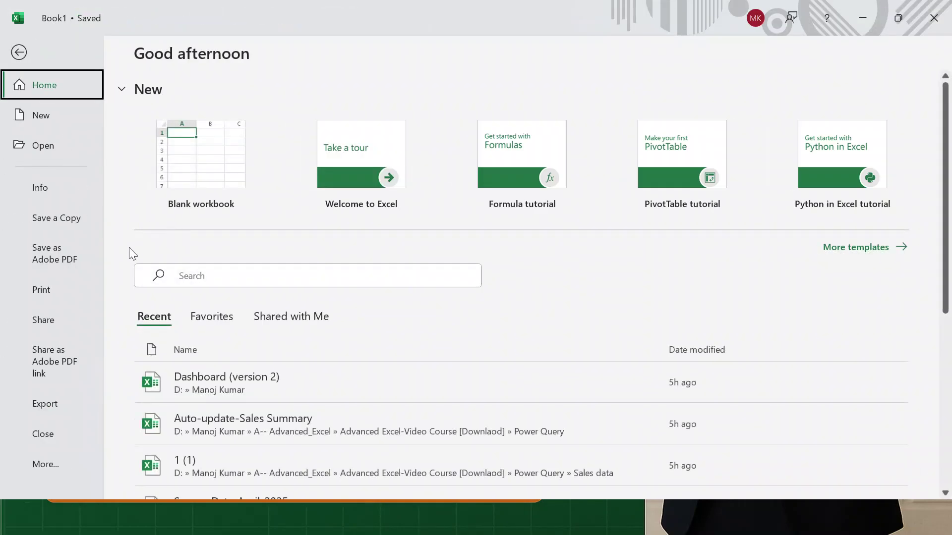
click(60, 222)
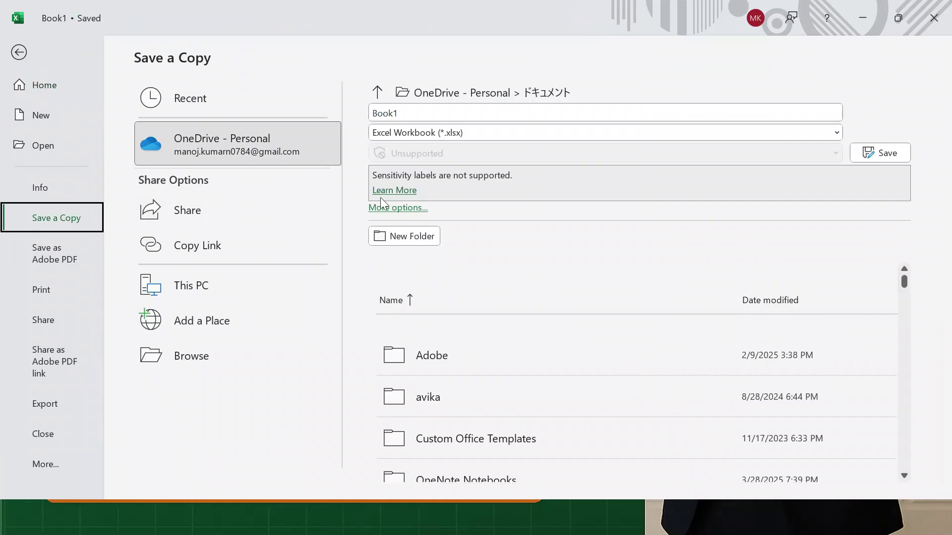
click(402, 207)
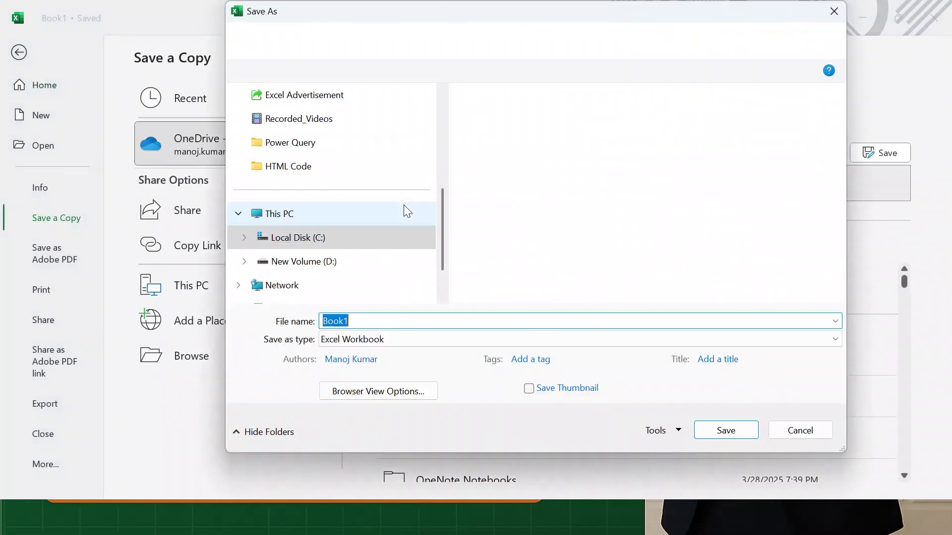
scroll(304, 166, up, 3)
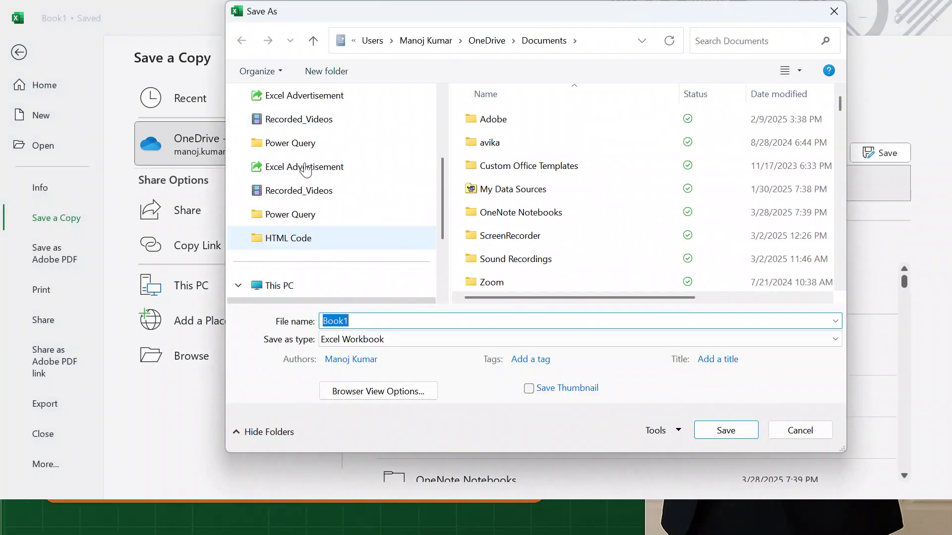
click(297, 195)
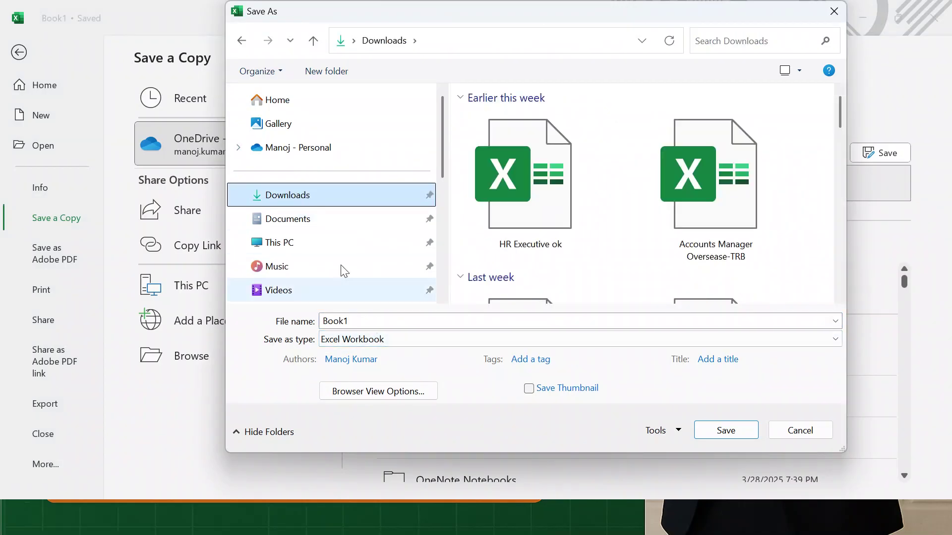
click(297, 218)
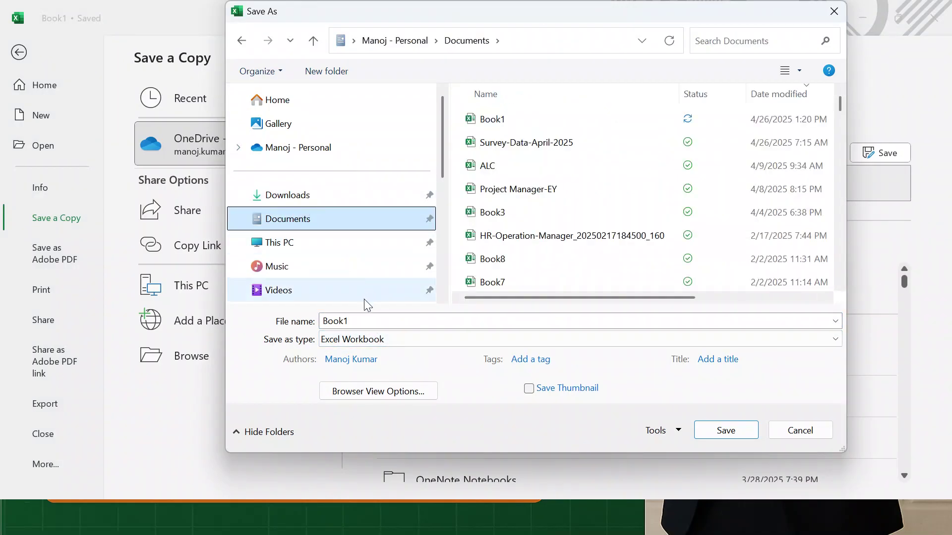
double_click(359, 320)
text(Final Survey Sheet-April-2025)
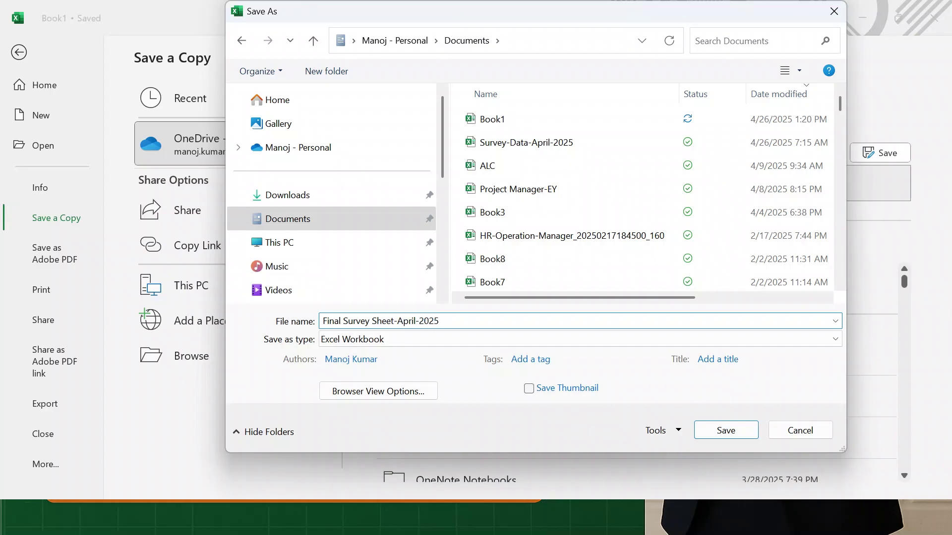
click(718, 429)
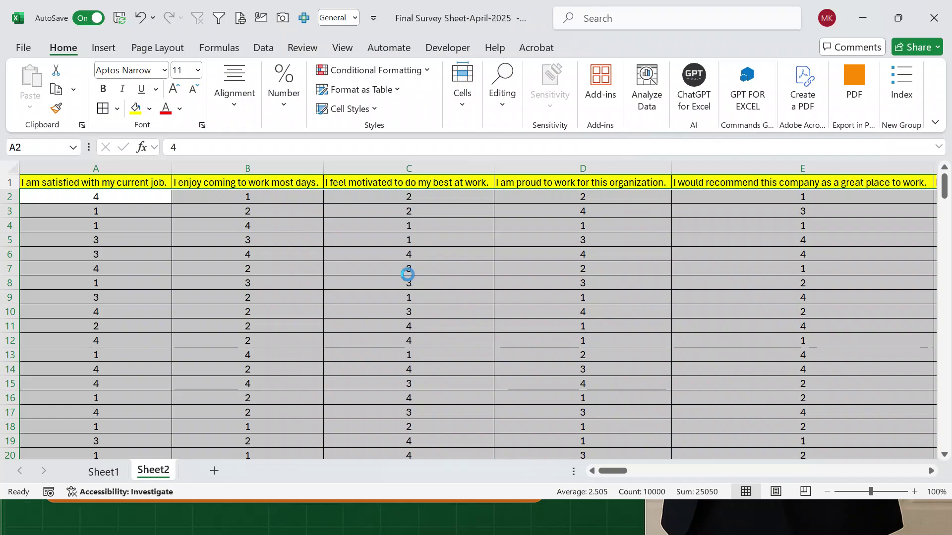
Reselect the response cells beneath the headers through AX201 and try again to replace every 5 with "Strongly Agree".
click(408, 274)
key(ctrl+Up)
key(ctrl+Left)
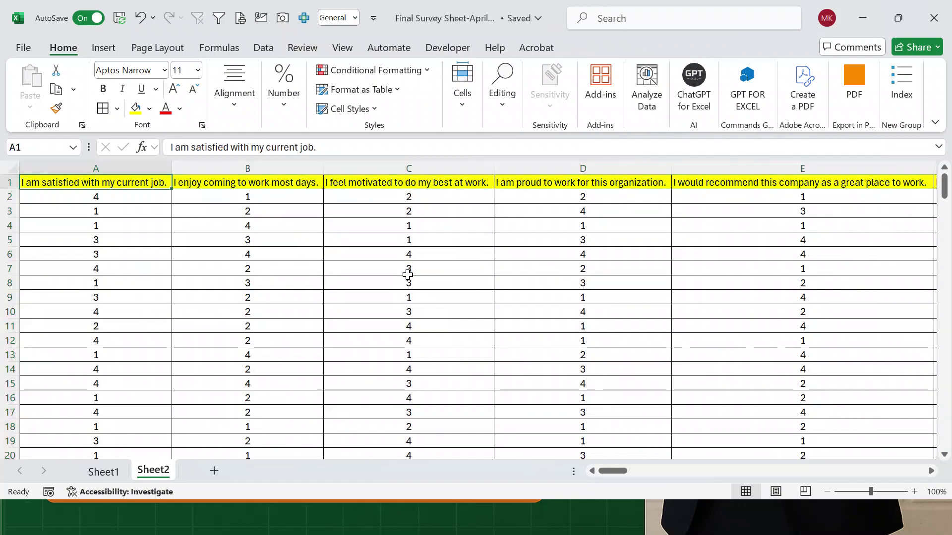
key(ctrl+shift+Right)
key(ctrl+shift+Down)
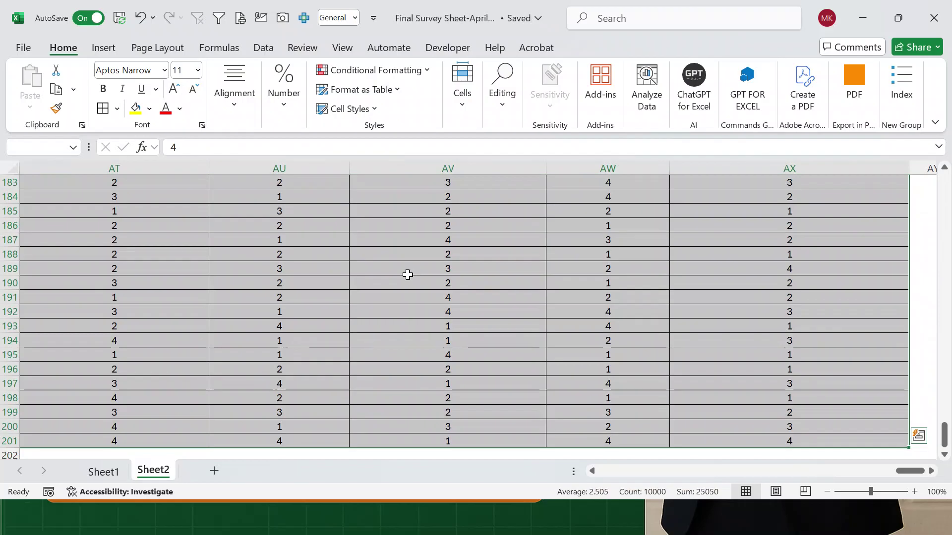
key(ctrl+h)
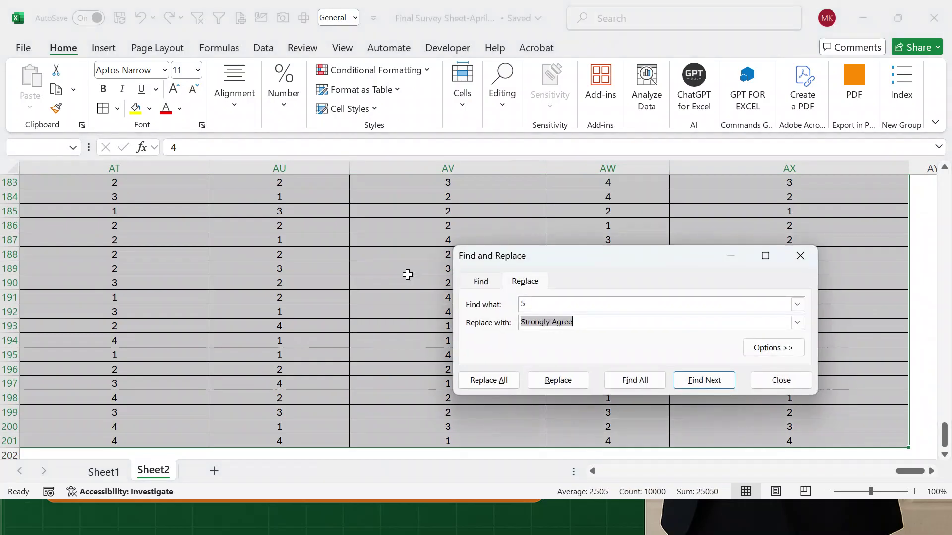
click(491, 380)
click(481, 301)
click(541, 302)
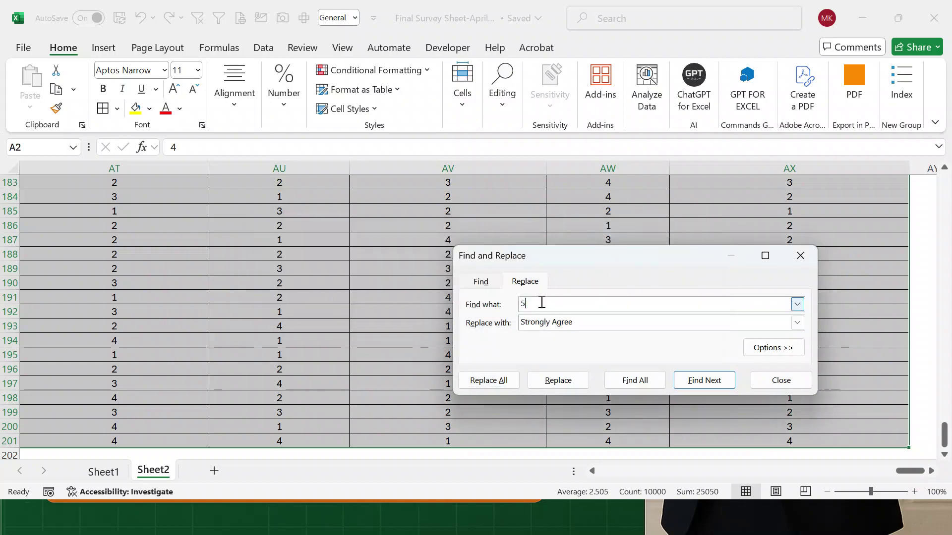
click(585, 318)
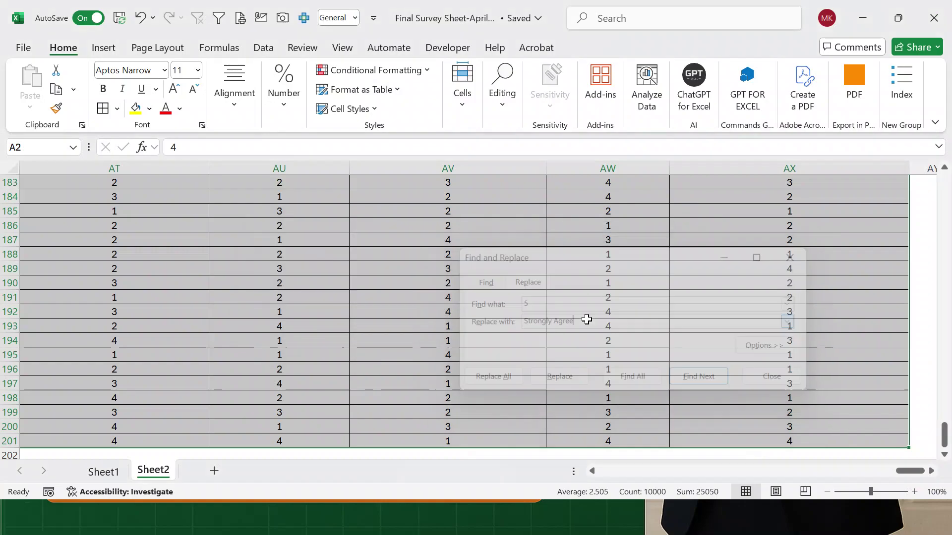
Reselect the response cells A2 through AX201 and replace every 4 with "Strongly Agree".
click(539, 312)
key(ctrl+Up)
key(ctrl+Left)
key(Down)
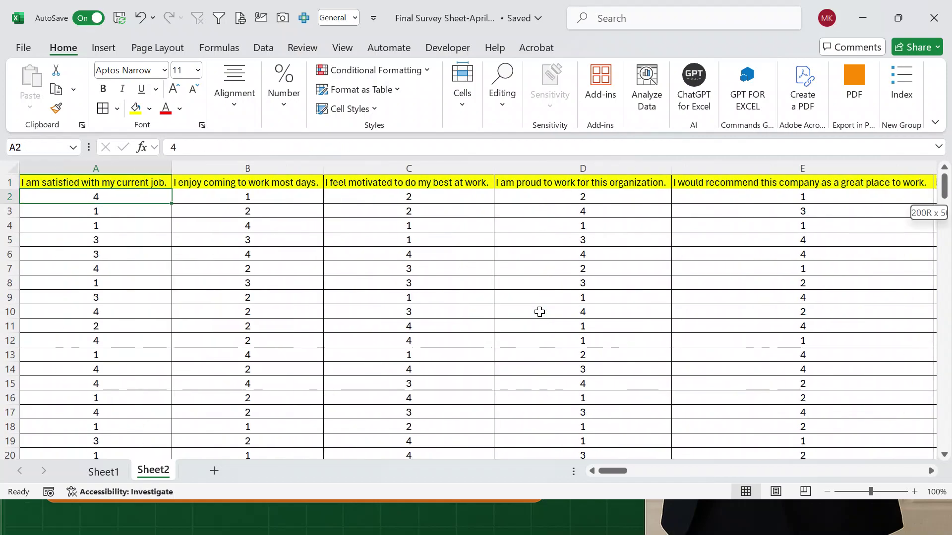
key(ctrl+shift+Right)
key(ctrl+shift+Down)
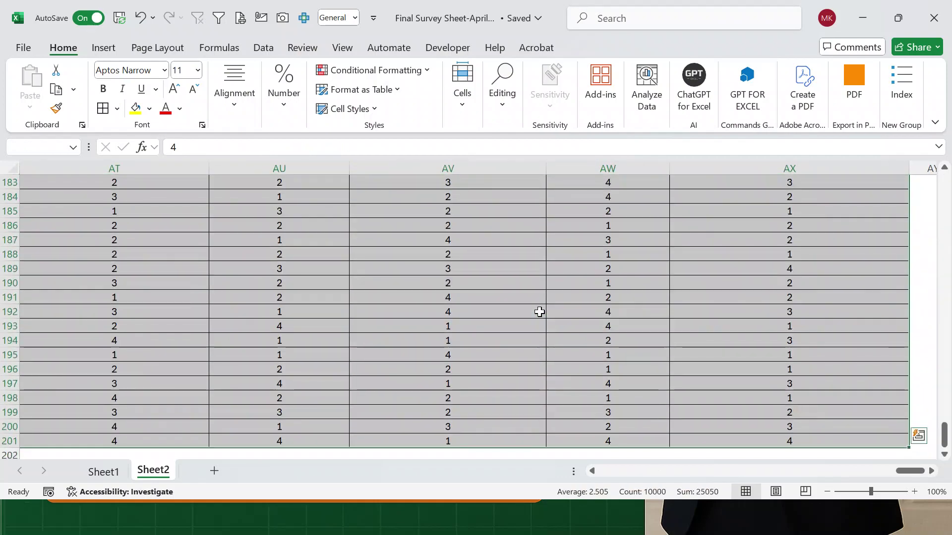
key(ctrl+h)
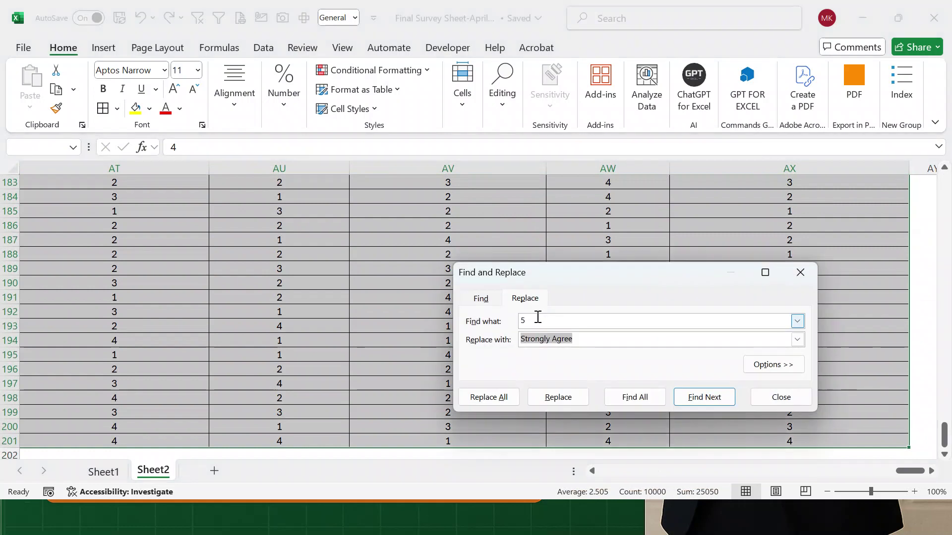
click(538, 317)
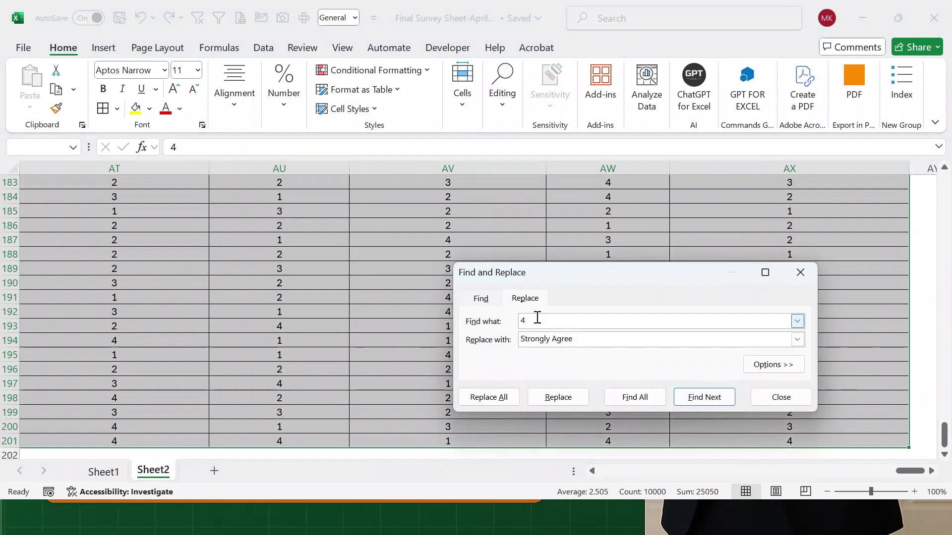
click(502, 402)
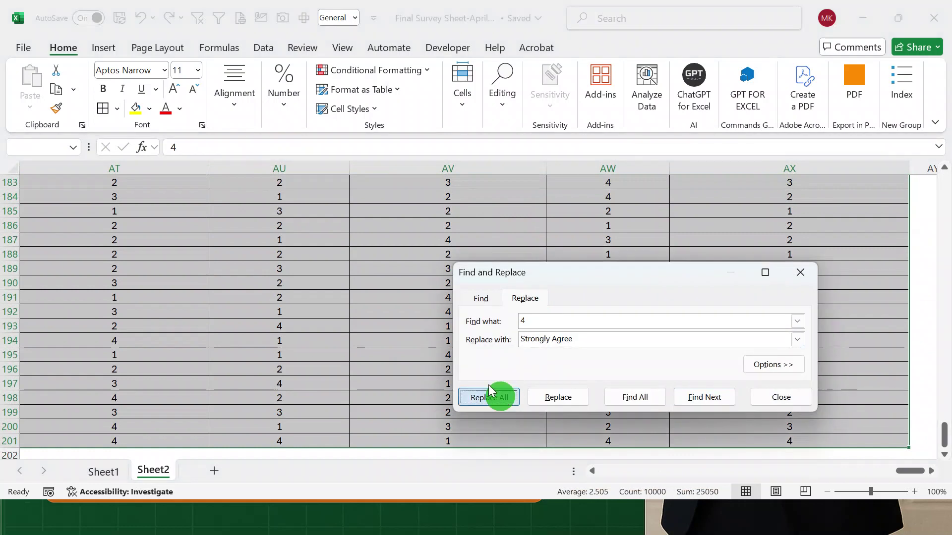
click(494, 307)
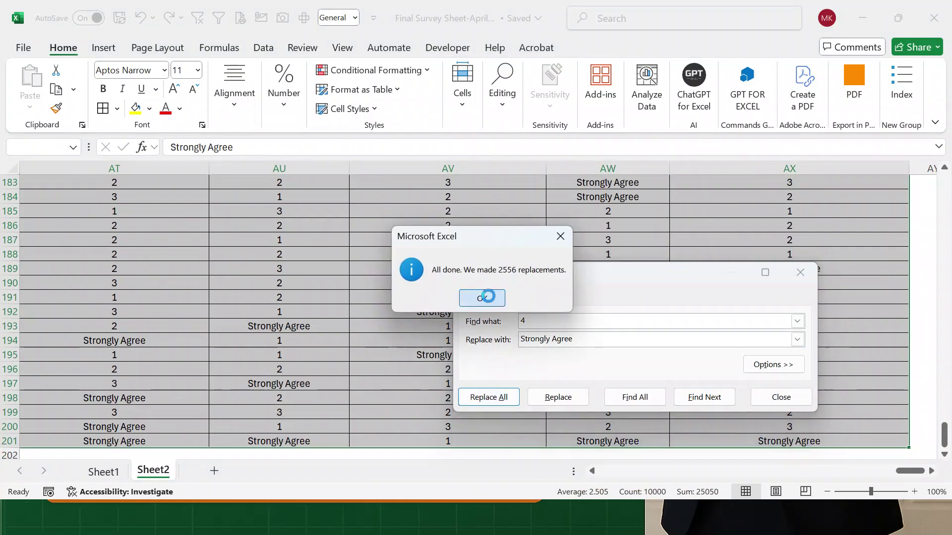
Replace every 3 in the selected responses with "Agree".
click(528, 317)
key(BackSpace)
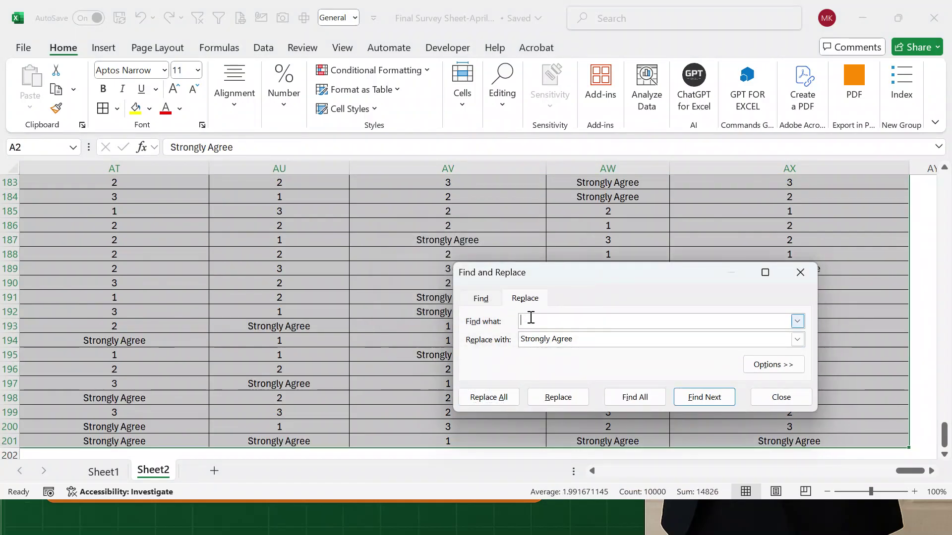
click(550, 340)
key(BackSpace)
key(BackSpace)
key(BackSpace)
key(BackSpace)
key(BackSpace)
key(BackSpace)
key(BackSpace)
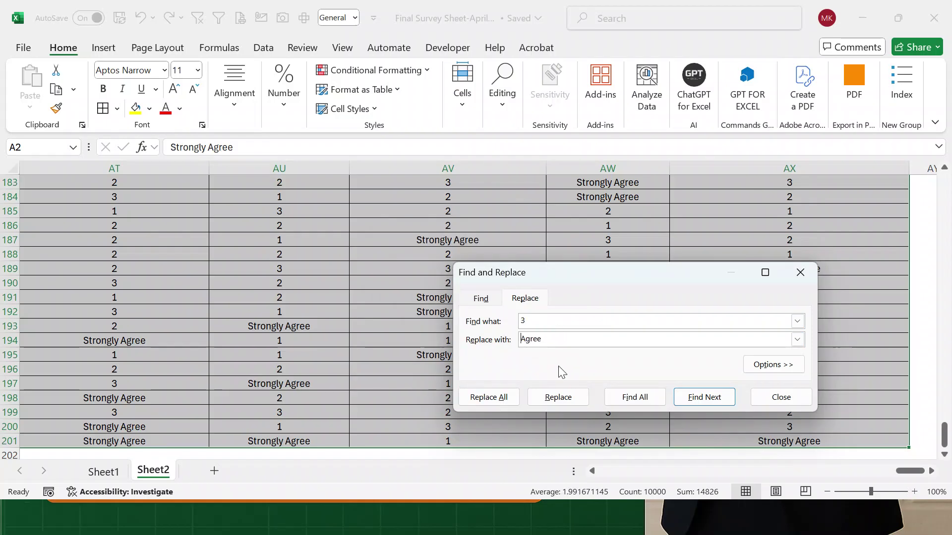
click(492, 397)
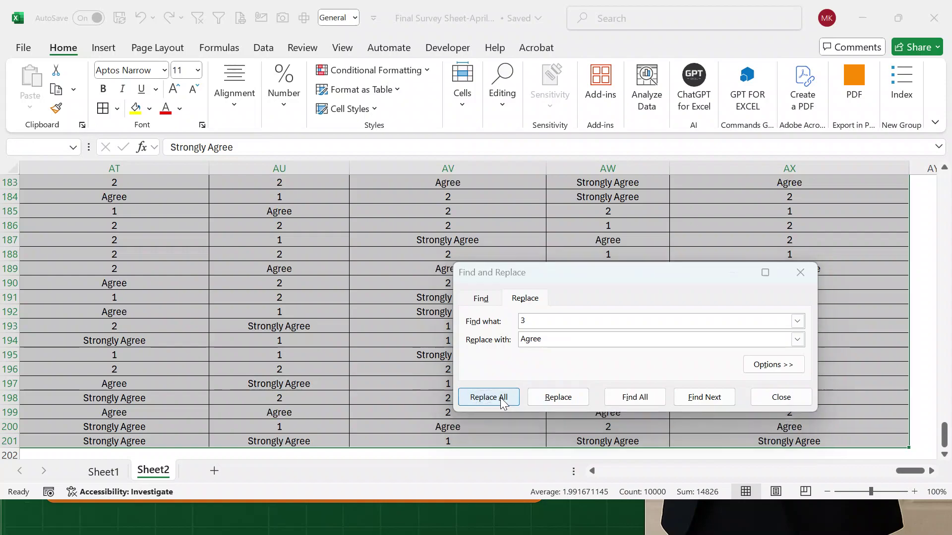
click(483, 298)
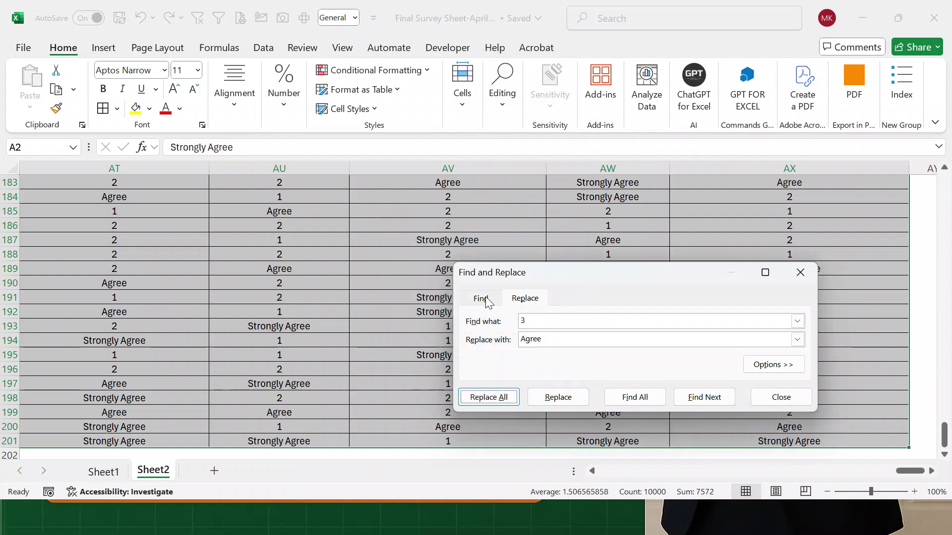
Replace every 2 in the selected responses with "Disagree".
click(534, 322)
key(BackSpace)
click(548, 341)
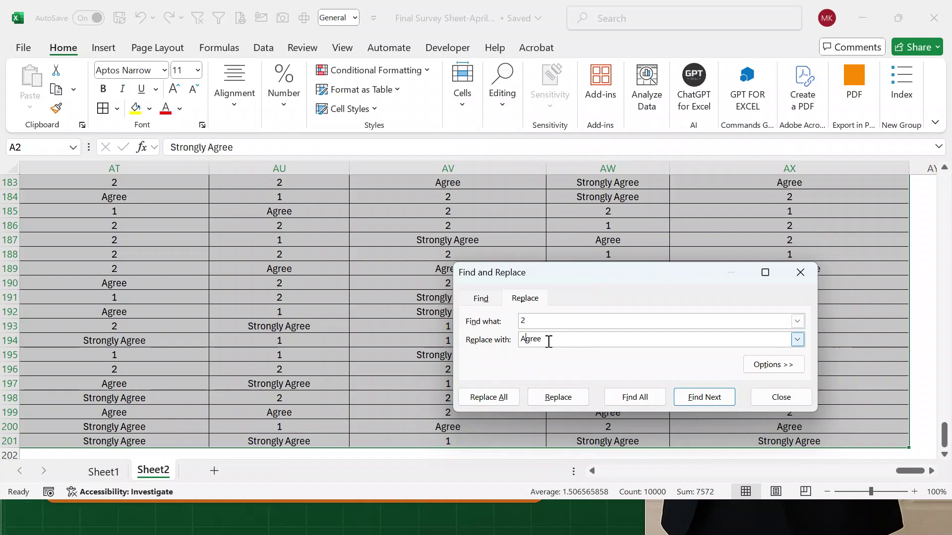
text(Disa)
click(504, 400)
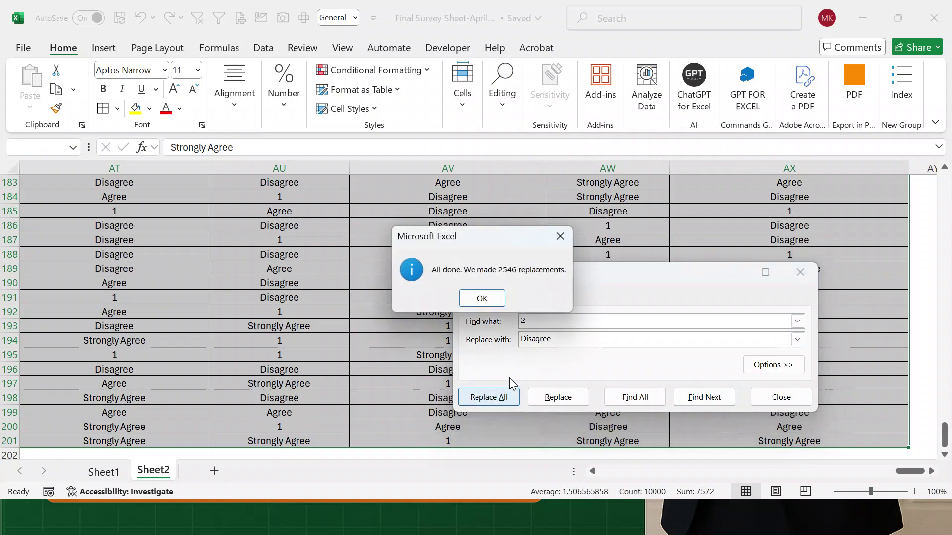
click(494, 300)
Replace every 1 in the selected responses with "Strongly Disagree" and close the Find and Replace dialog.
click(542, 319)
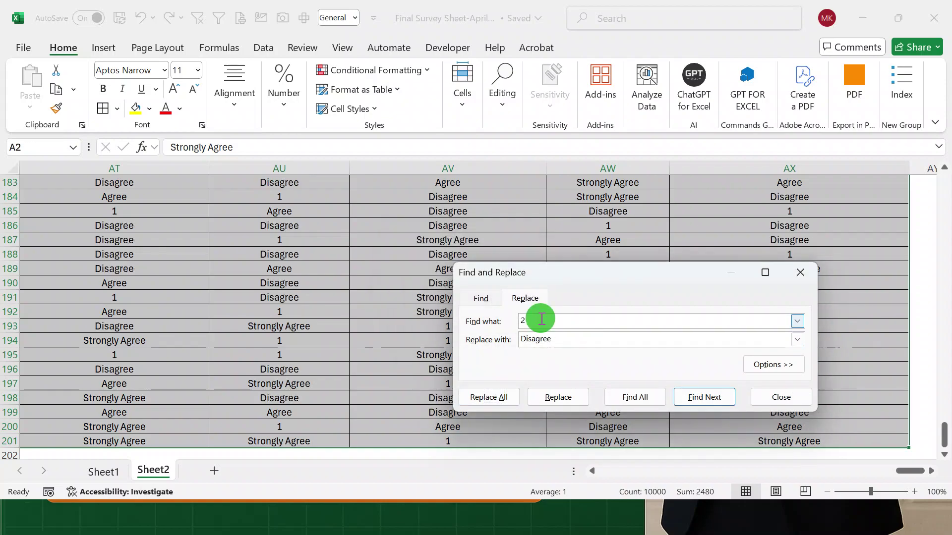
text(1)
click(560, 341)
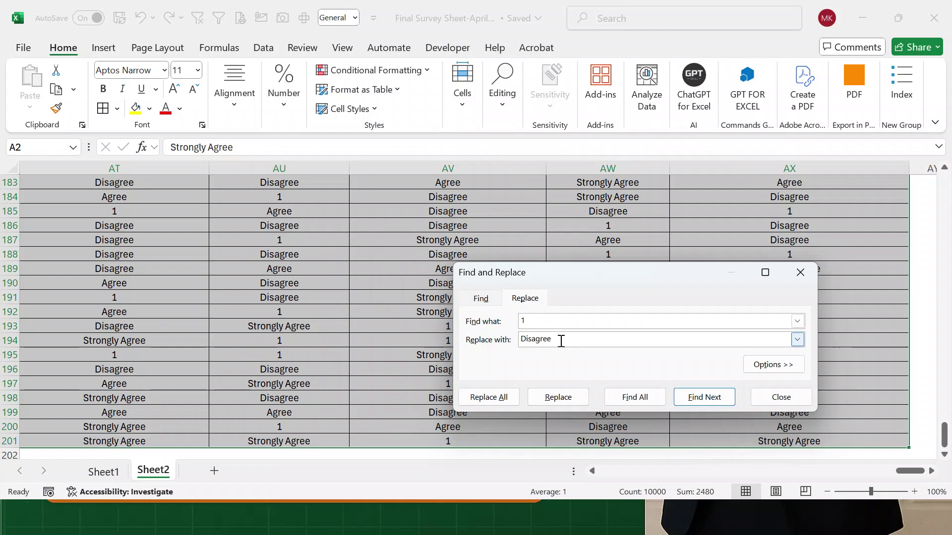
text(Disagree)
key(BackSpace)
key(BackSpace)
key(BackSpace)
key(BackSpace)
key(BackSpace)
key(BackSpace)
key(BackSpace)
key(BackSpace)
text(Strongly)
click(505, 395)
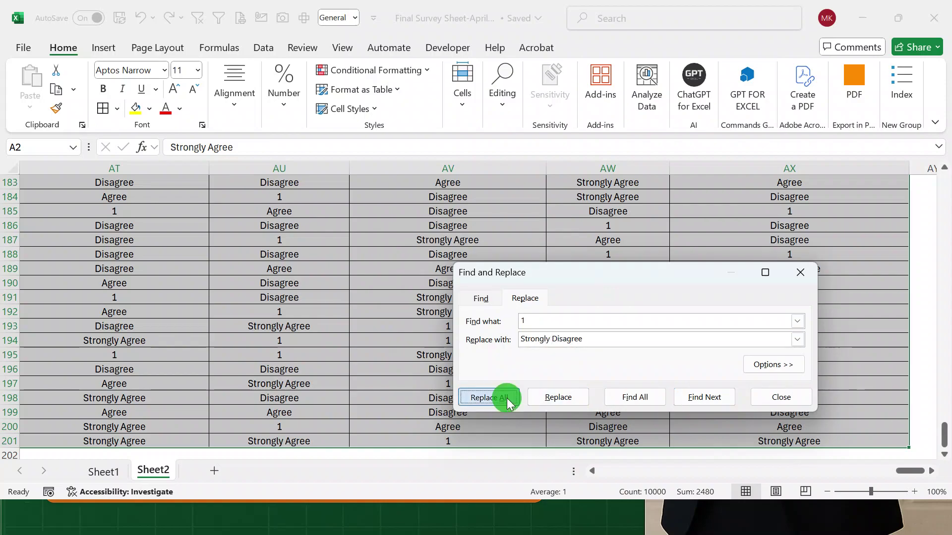
click(485, 299)
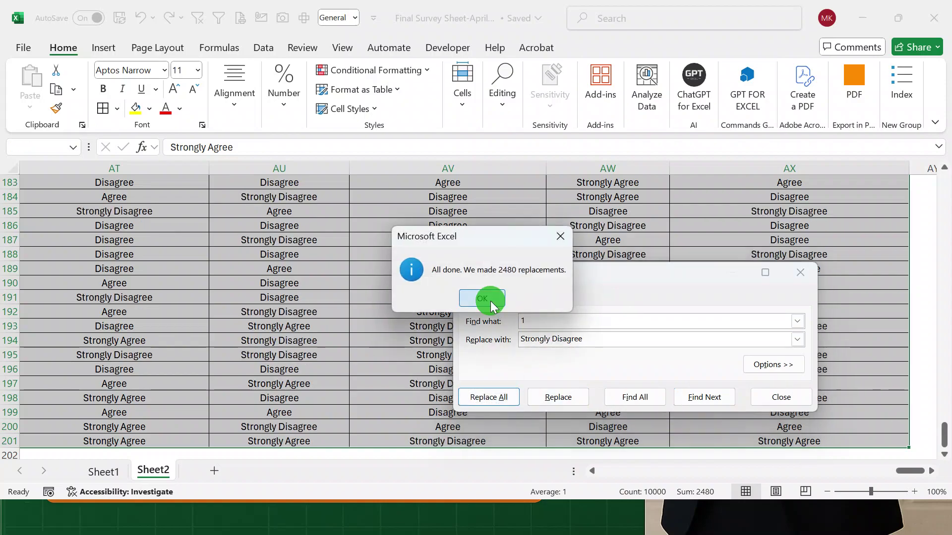
click(781, 397)
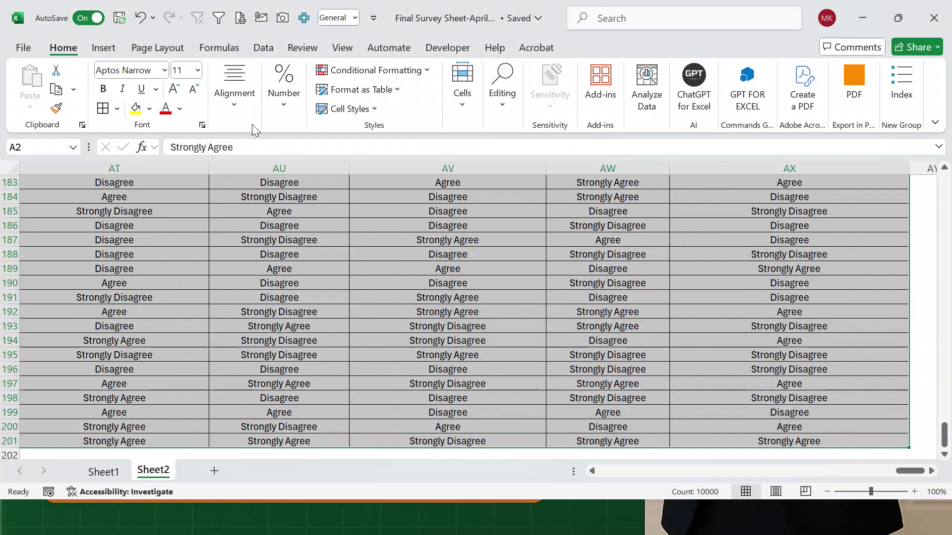
click(234, 106)
click(222, 170)
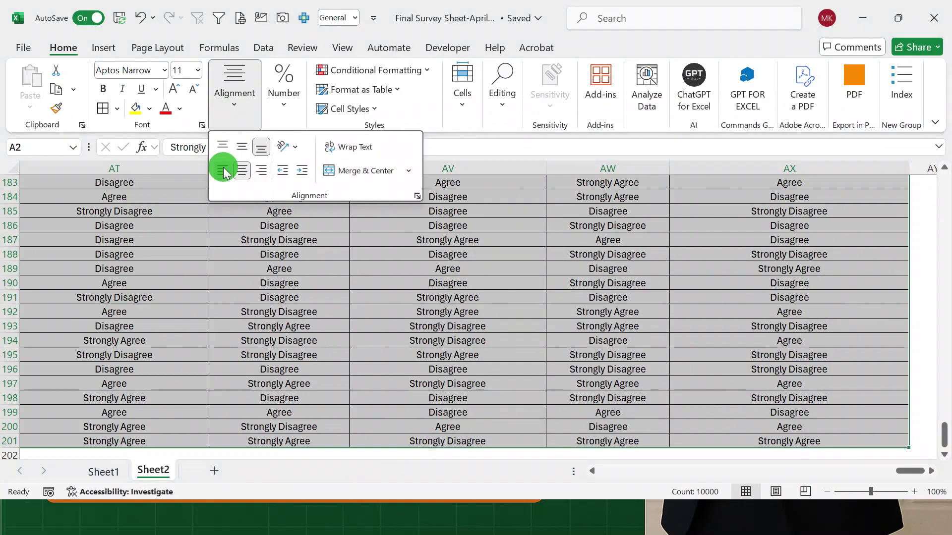
click(242, 170)
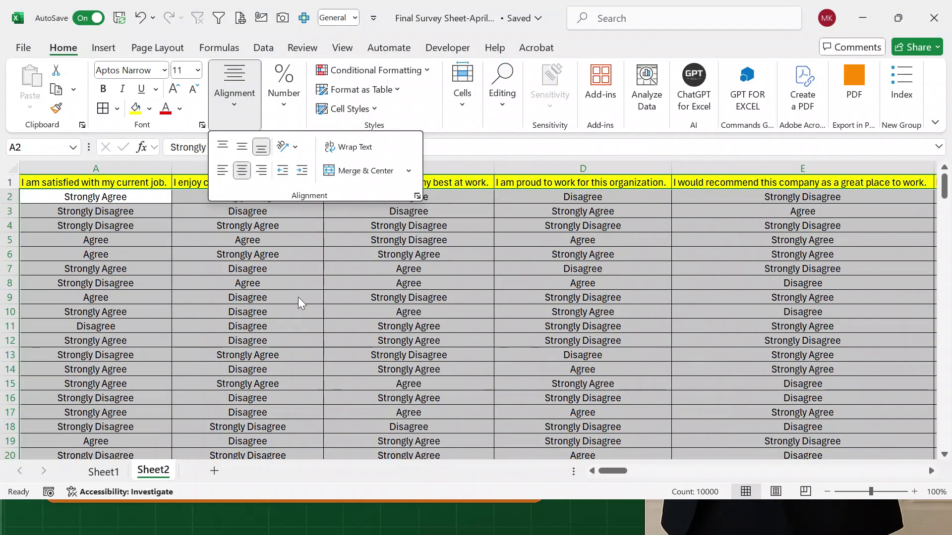
click(292, 292)
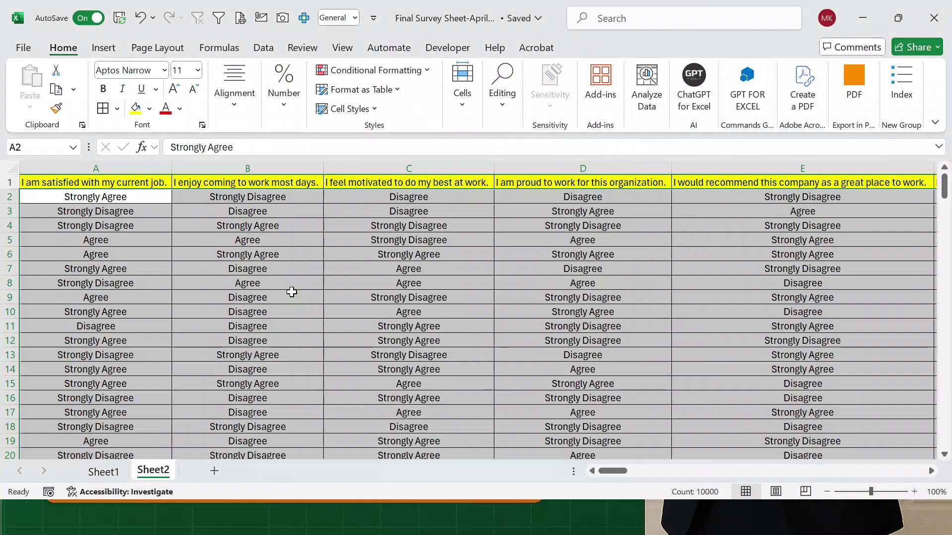
click(292, 291)
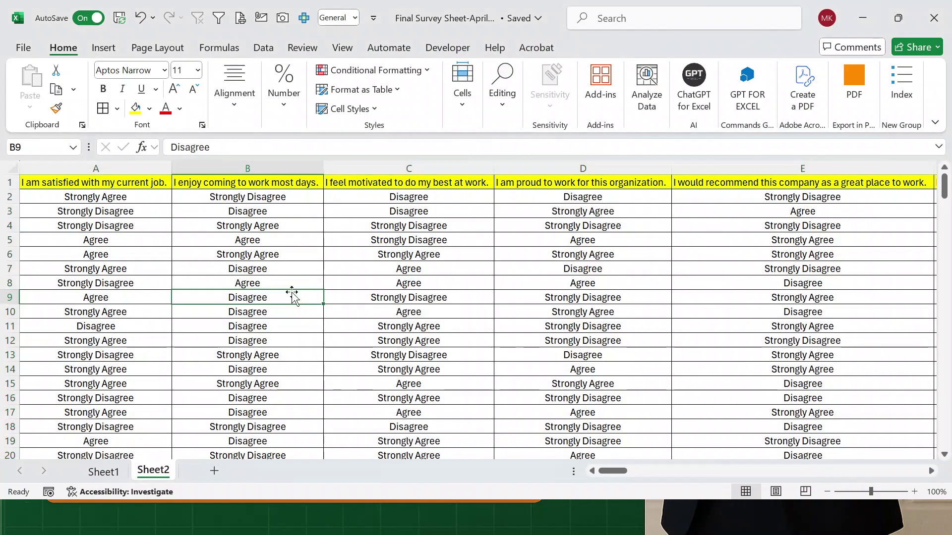
Select all response cells from A2 through AX201 and left-align them.
key(ctrl+Left)
key(ctrl+Up)
key(Down)
key(ctrl+shift+Down)
key(ctrl+shift+Right)
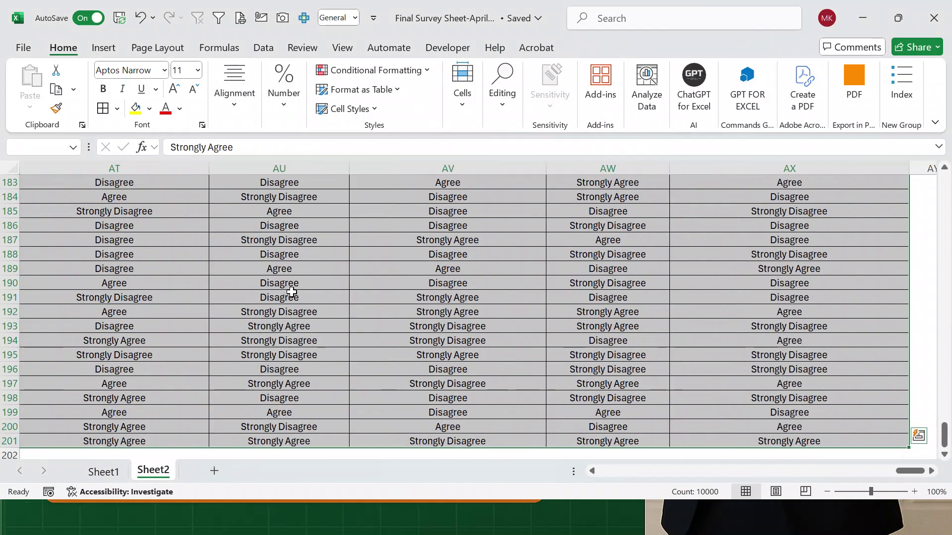
click(235, 103)
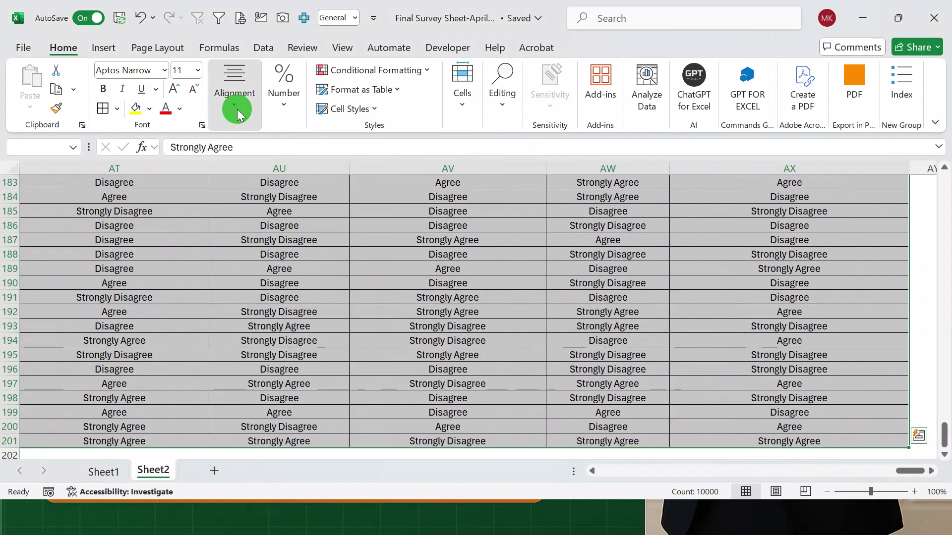
click(224, 170)
key(Escape)
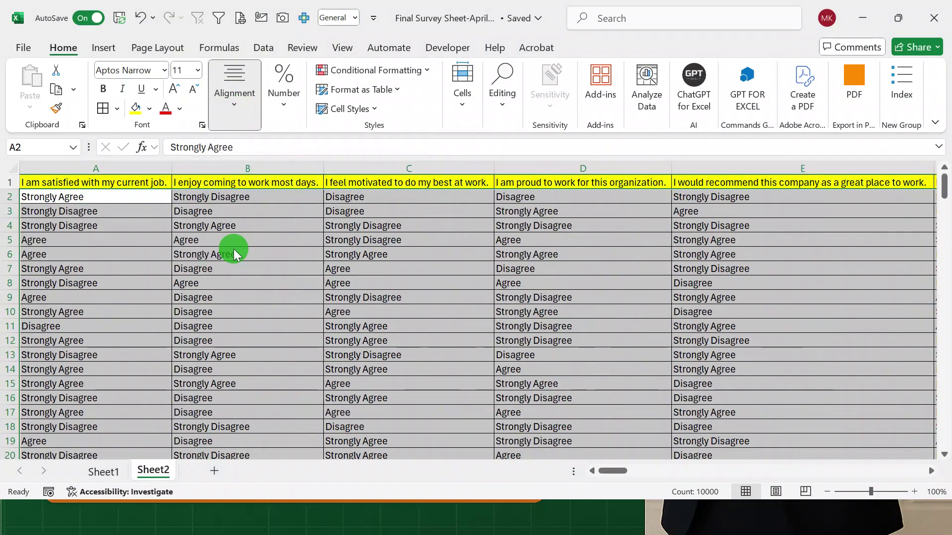
Check the left-aligned responses in the first rows, out to the last question column and back.
key(ctrl+Home)
key(Down)
key(Down)
key(Right)
key(Right)
key(Right)
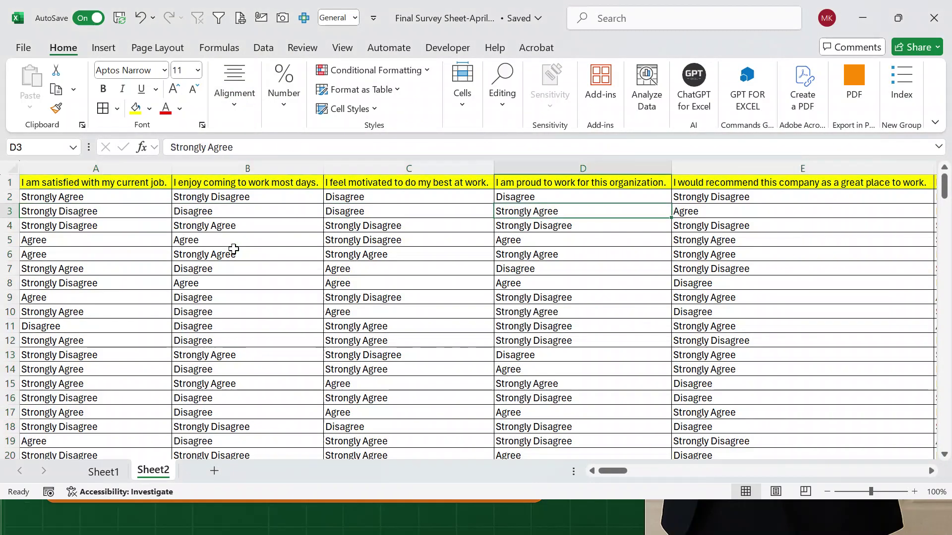
key(ctrl+Right)
key(ctrl+Left)
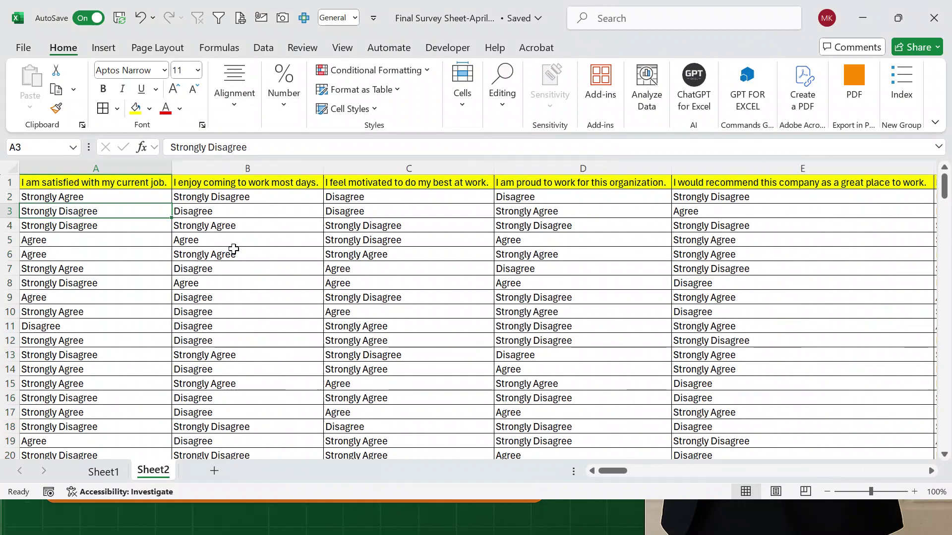
key(Right)
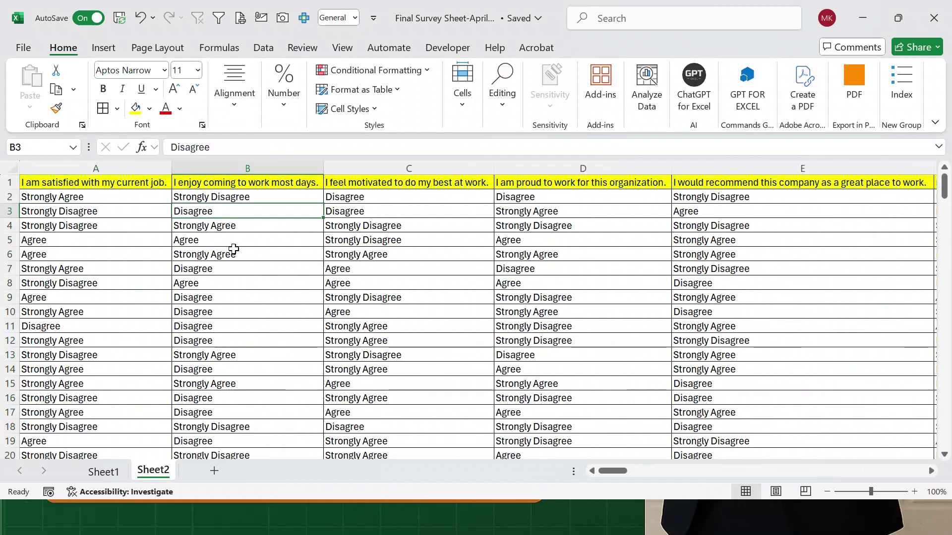
Select all response cells from A2 through AX201 and run a spell check on them.
key(Left)
key(Up)
key(Up)
key(Down)
key(ctrl+shift+Right)
key(ctrl+shift+Down)
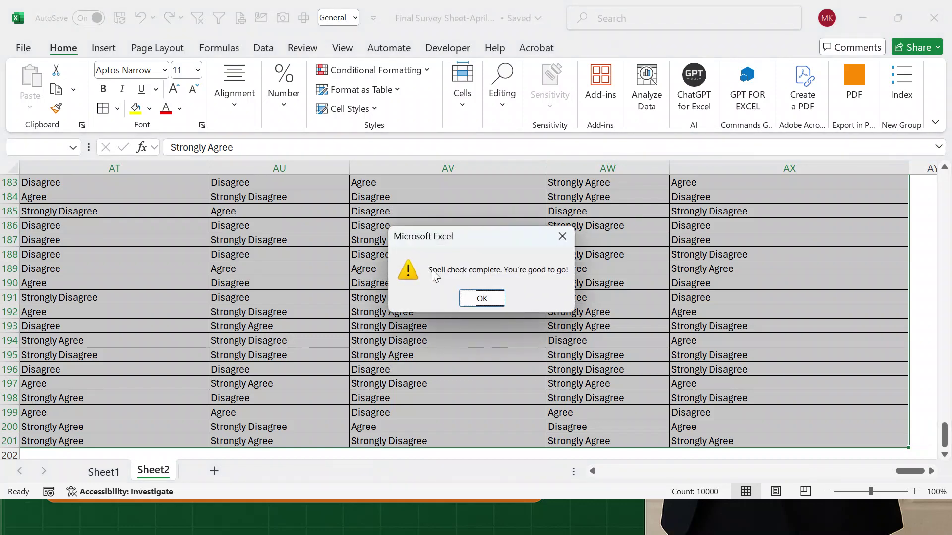
click(482, 299)
Convert the survey data in A1:AX201, from a cell within it, into a table with headers.
key(ctrl+Home)
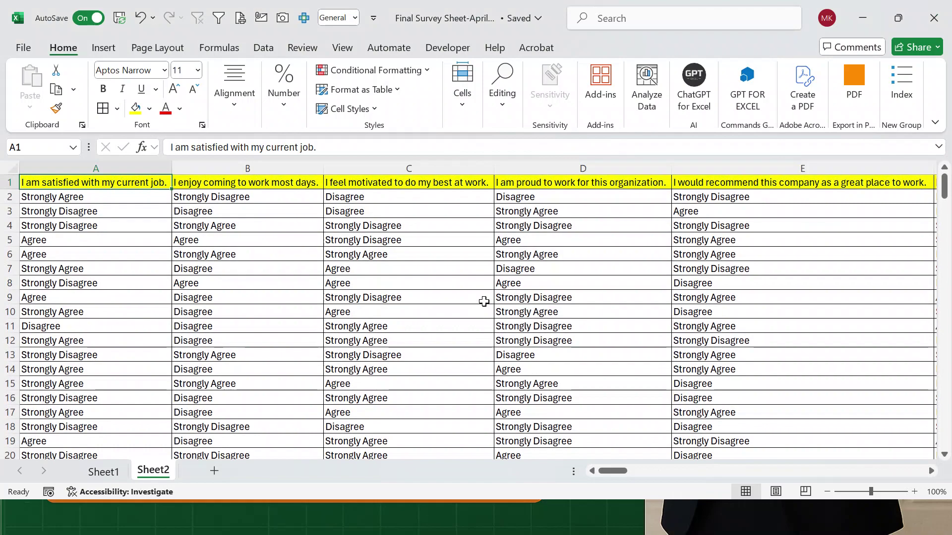
key(ctrl+Down)
key(ctrl+Up)
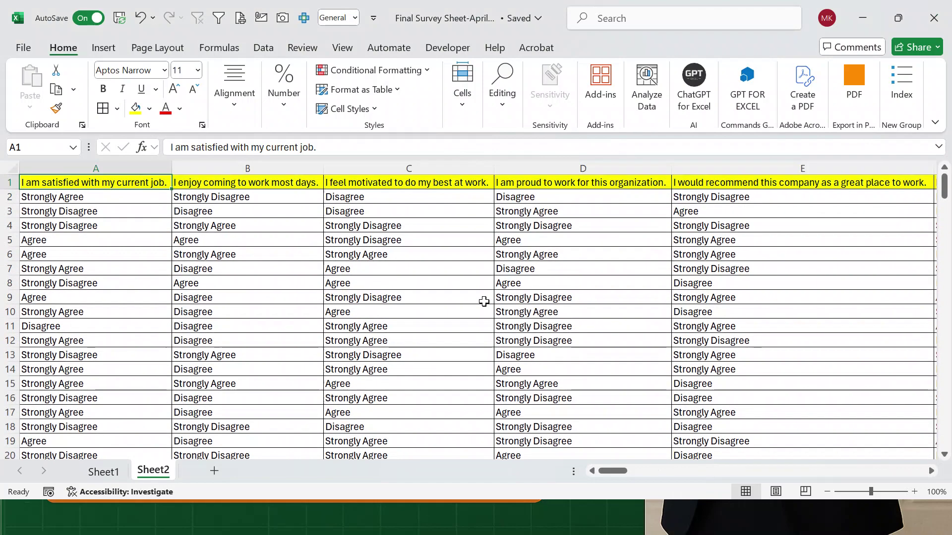
key(Down)
key(Down)
key(Up)
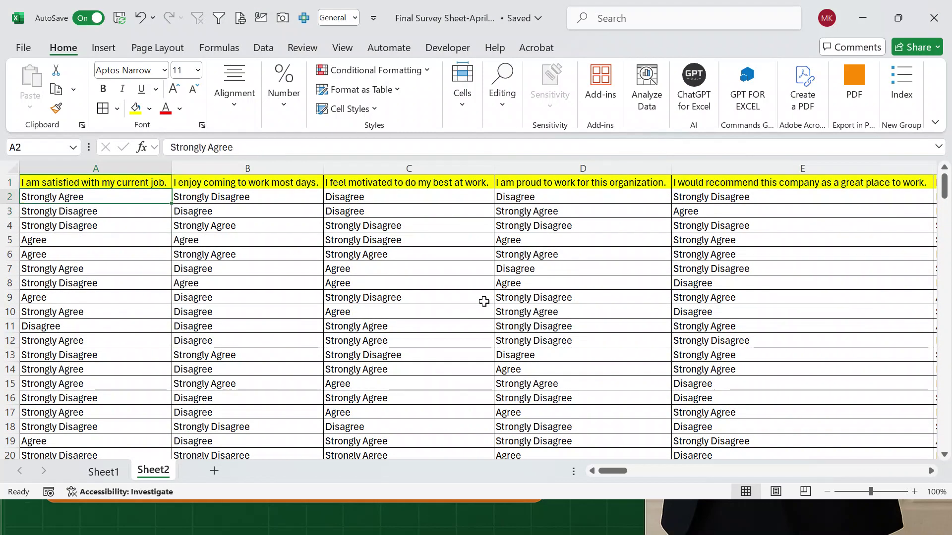
key(Right)
key(Down)
key(Down)
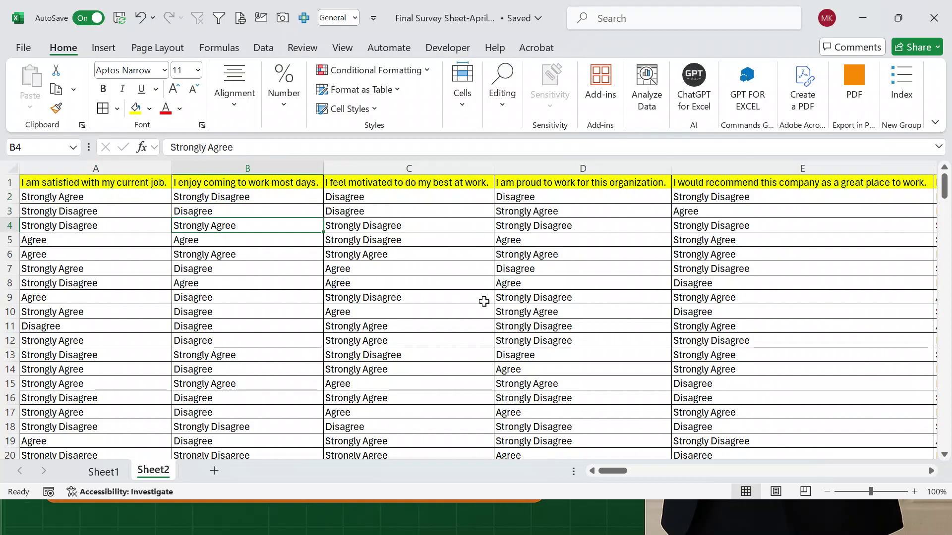
key(ctrl+t)
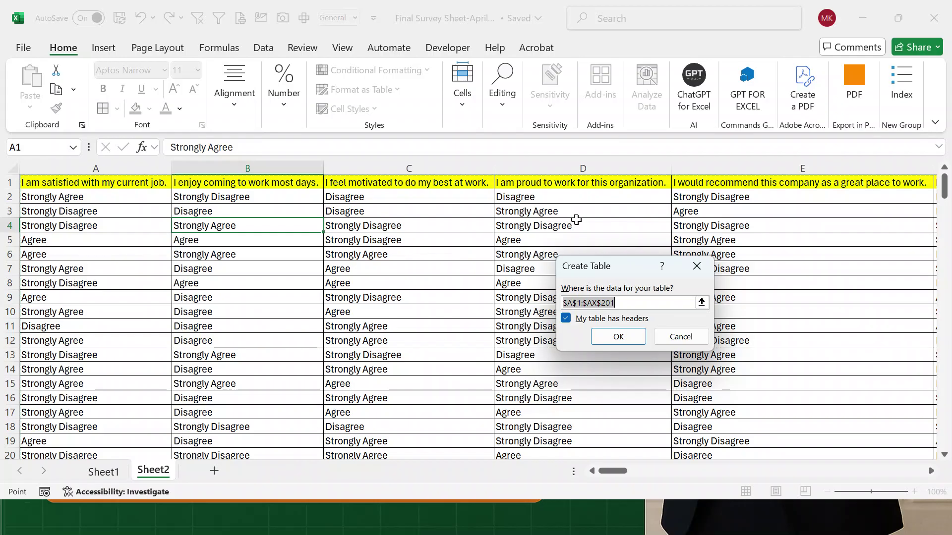
click(618, 337)
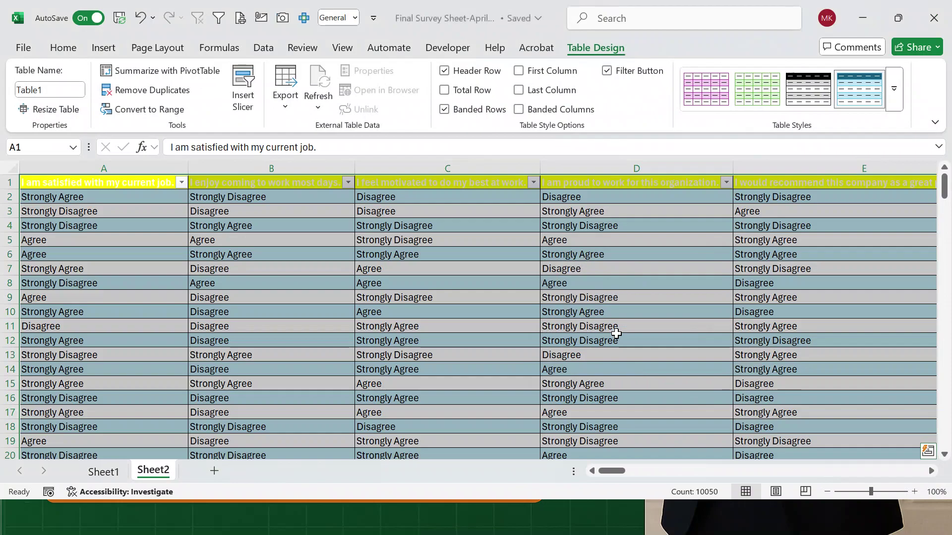
Load the survey table from the worksheet into the Power Query Editor.
click(262, 50)
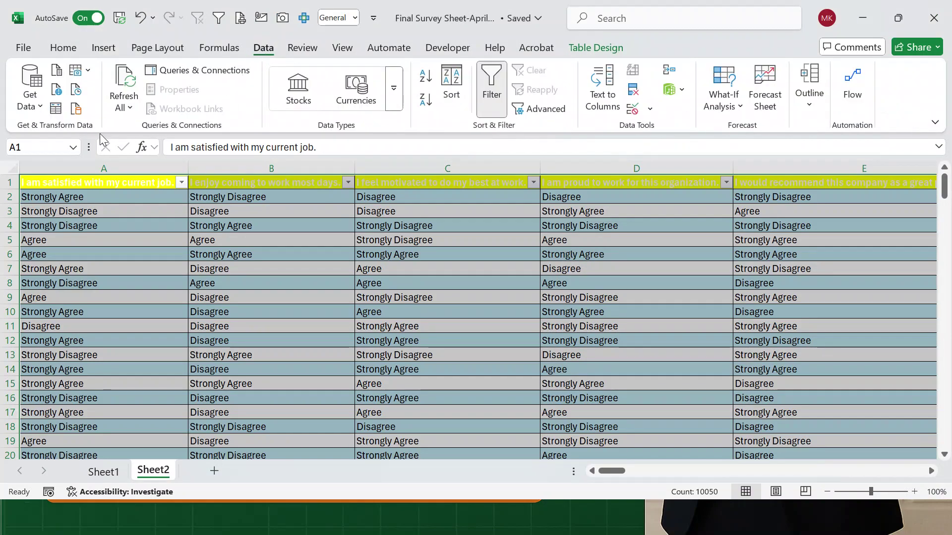
click(53, 107)
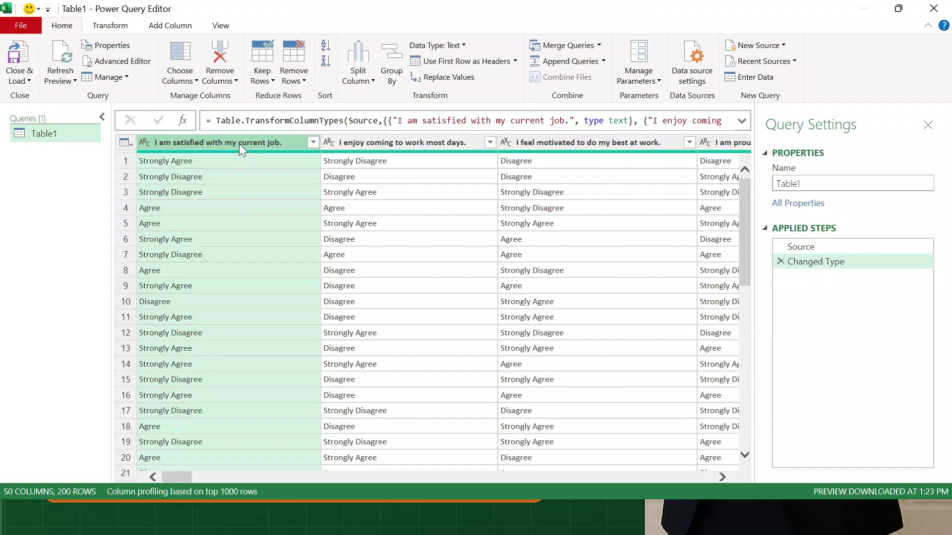
key(Right)
key(shift+Right)
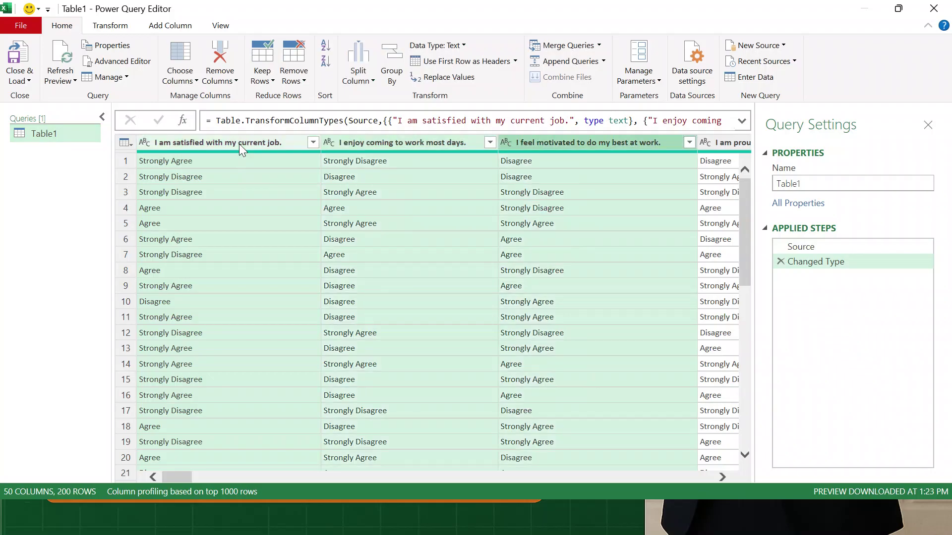
key(shift+Left)
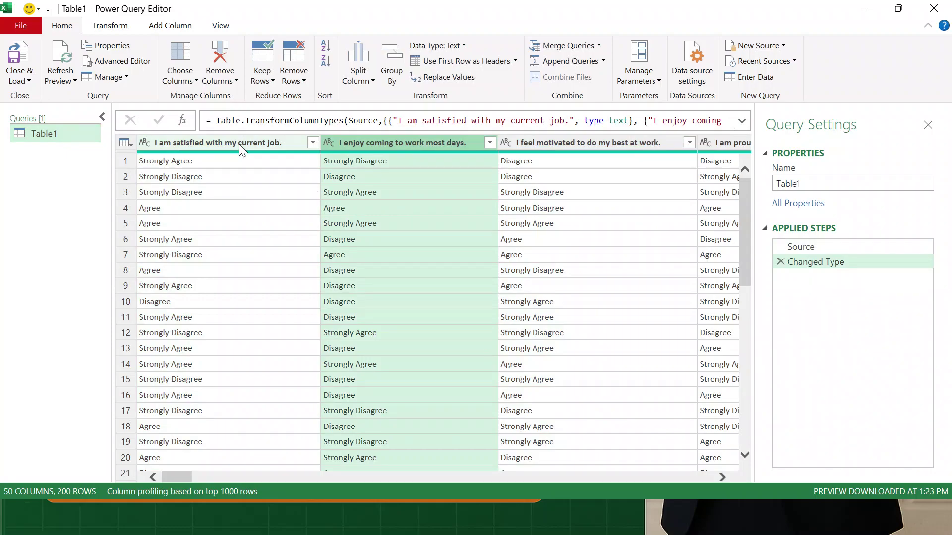
Select all columns from "I am satisfied with my current job." through "I would be happy to stay with this company long-term." and trim their text.
click(197, 141)
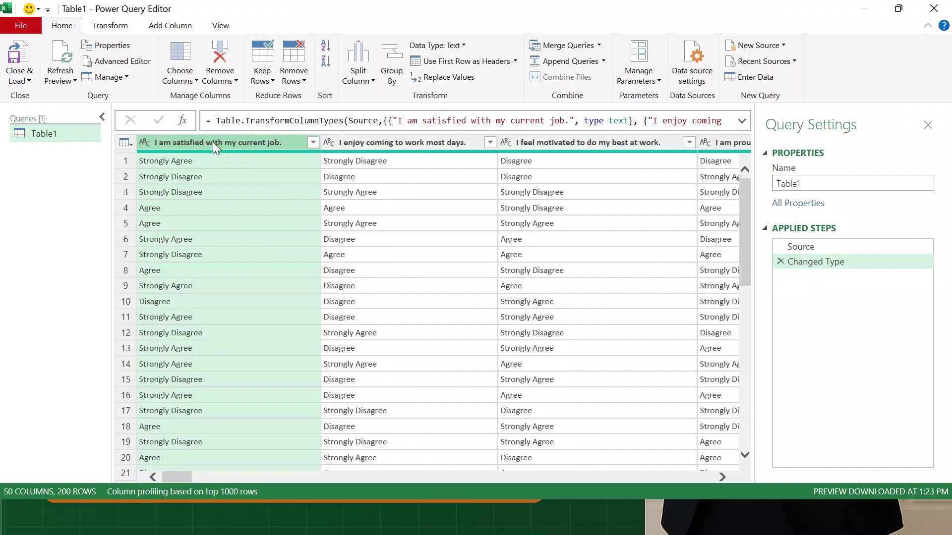
key(shift+Right)
key(shift+Right)
key(shift+Right)
key(shift+Right)
key(shift+Right)
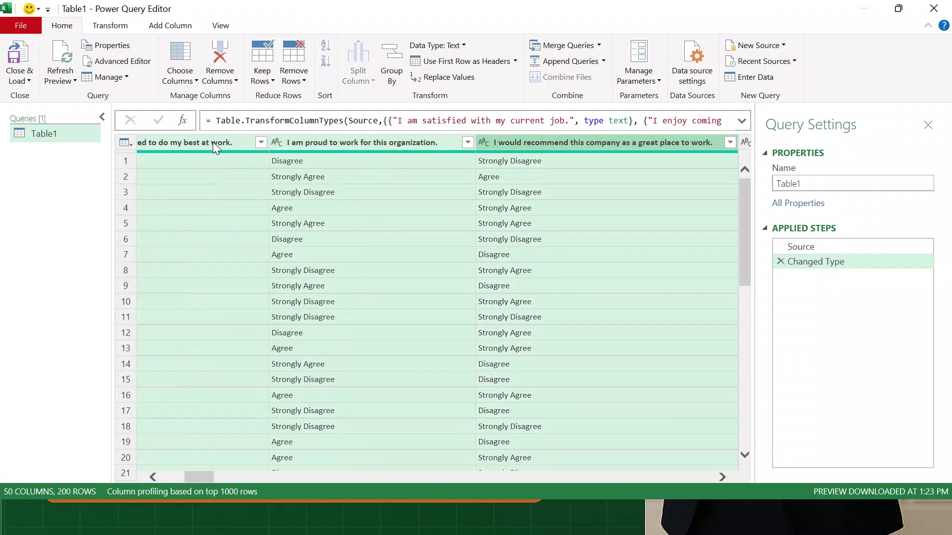
key(shift+Right)
key(shift+Right)
key(shift+Right)
key(shift+Right)
key(shift+Right)
key(shift+Right)
key(shift+Right)
key(shift+Right)
key(shift+Right)
key(shift+Right)
key(shift+Right)
key(shift+Right)
key(shift+Right)
key(shift+Right)
key(shift+Right)
key(shift+Right)
key(shift+Right)
key(shift+Right)
key(shift+Right)
key(shift+Right)
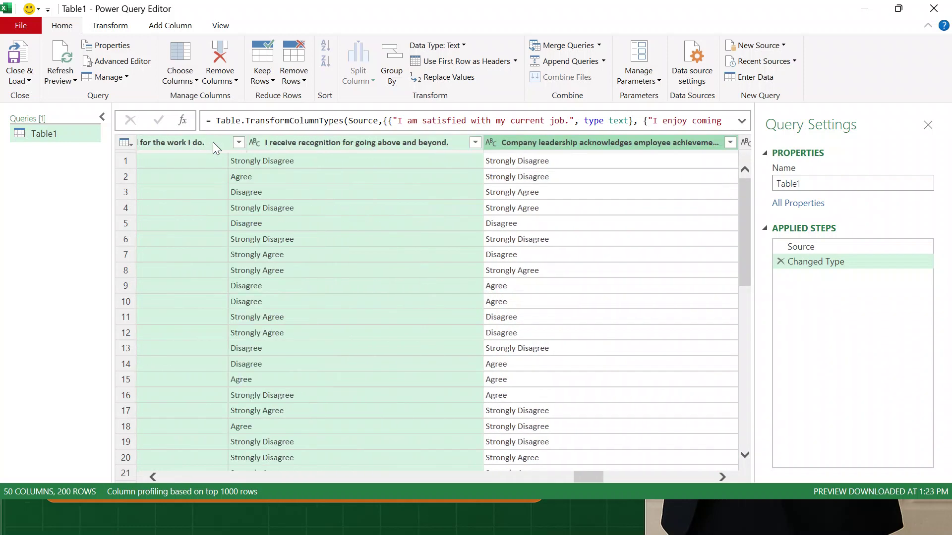
key(shift+Right)
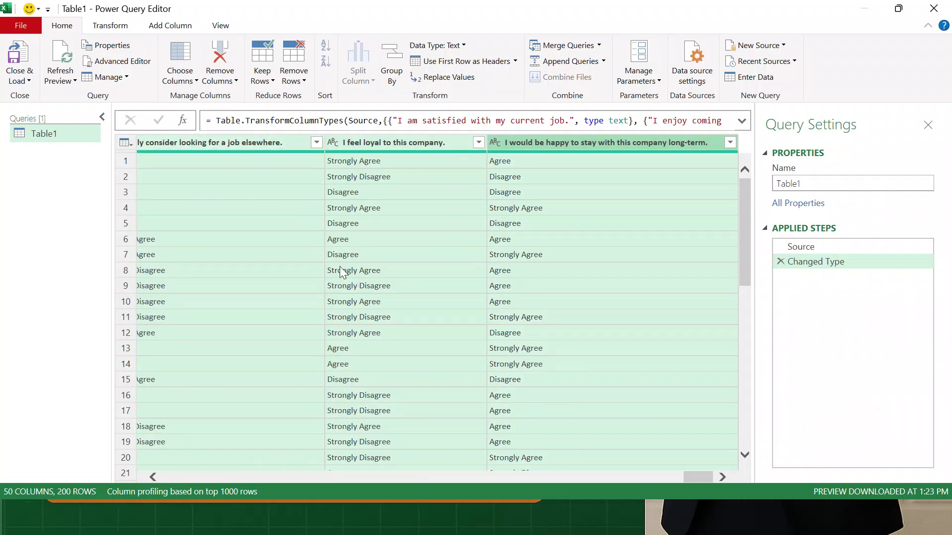
click(111, 26)
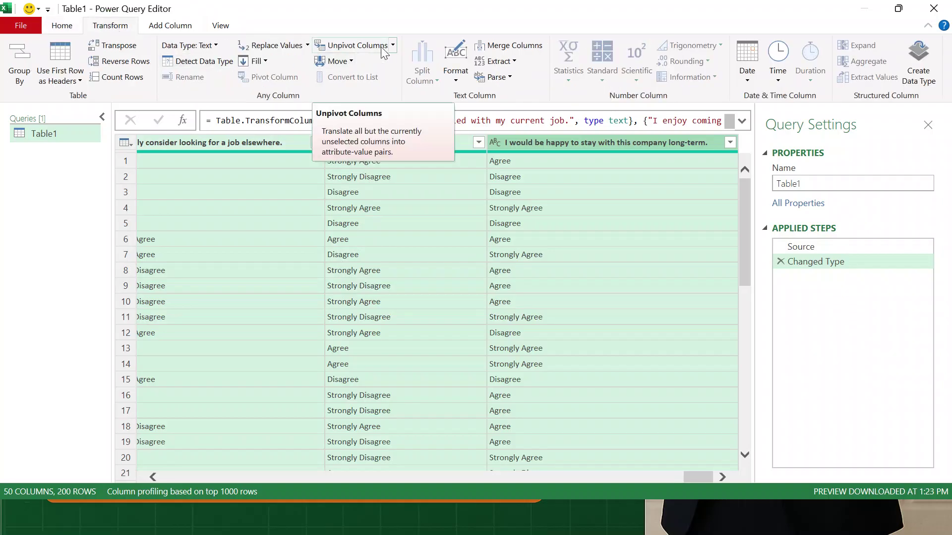
click(456, 83)
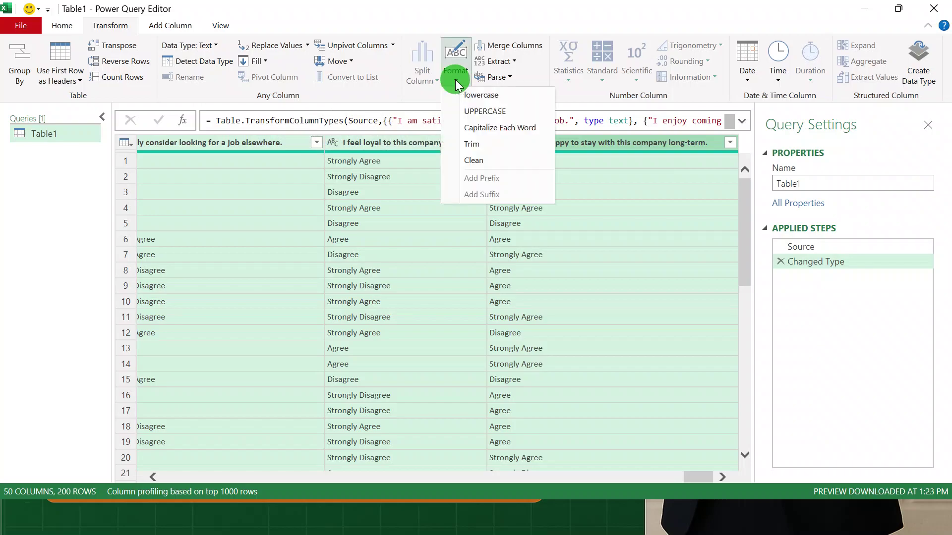
click(479, 144)
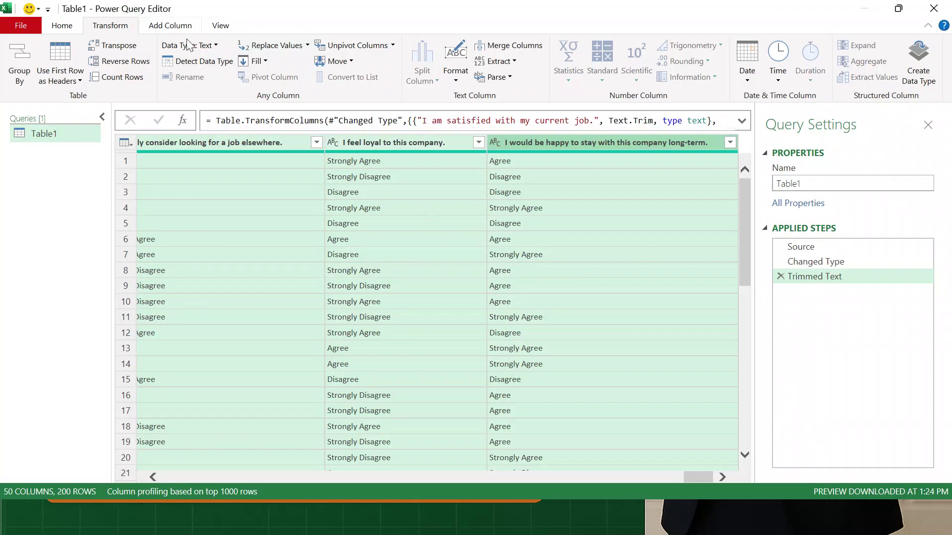
Unpivot all selected question columns into attribute-value pairs and look through the resulting rows.
click(359, 49)
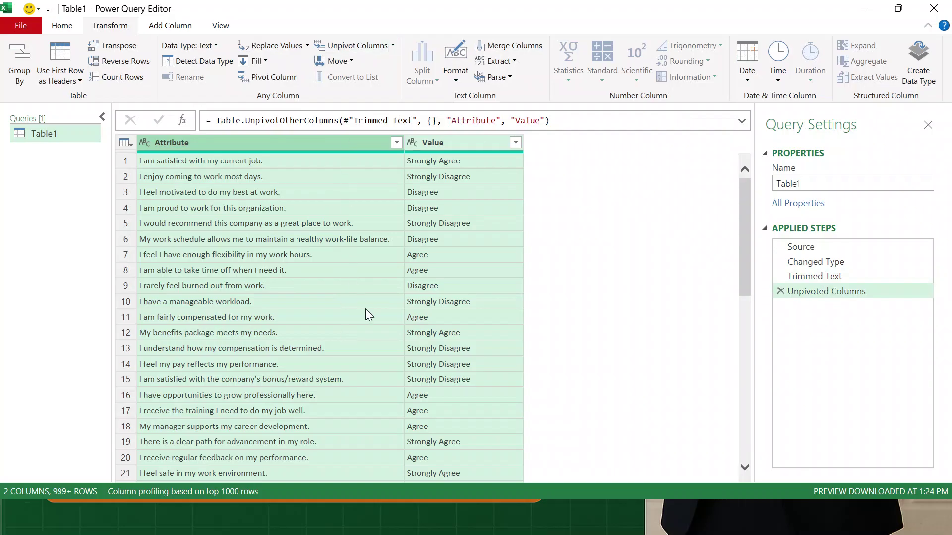
scroll(370, 337, down, 6)
scroll(371, 337, up, 6)
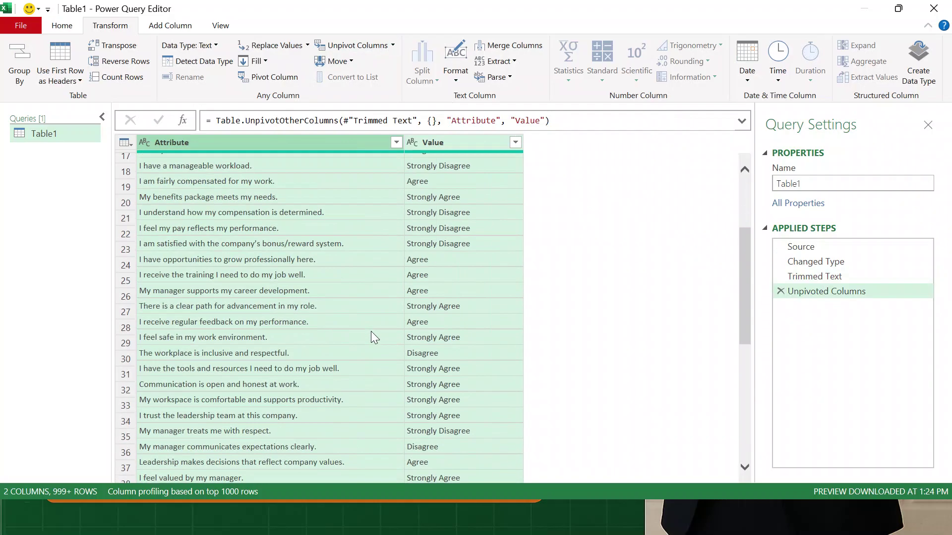
Close the Power Query Editor and load the unpivoted query into the workbook.
click(63, 28)
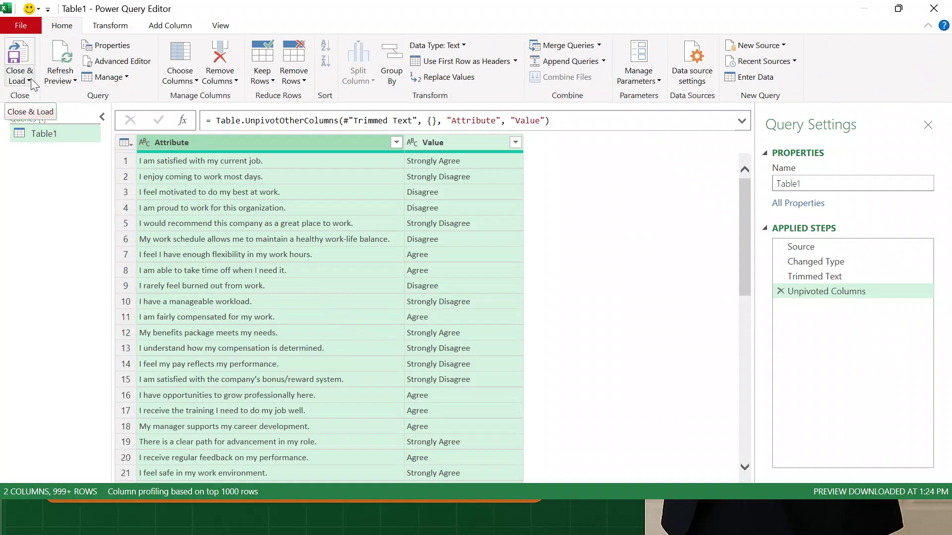
click(29, 80)
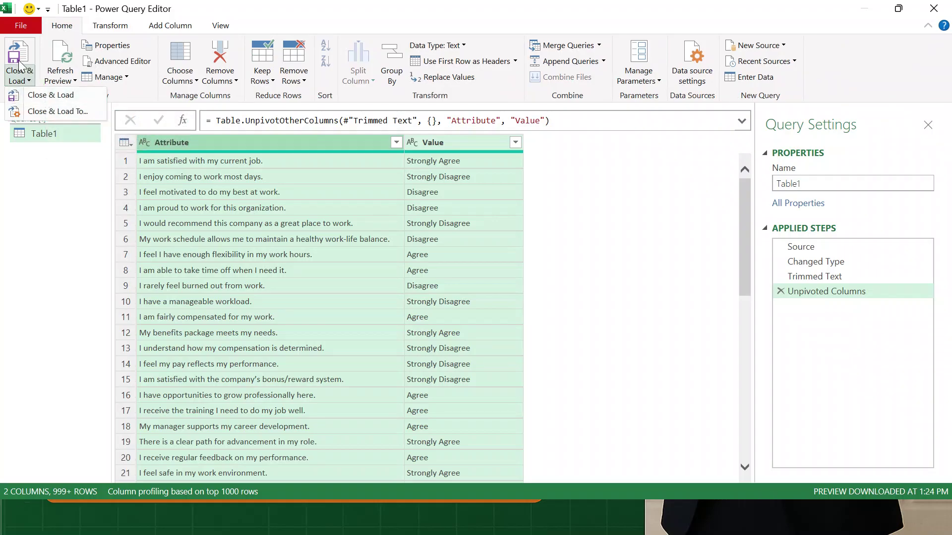
click(57, 98)
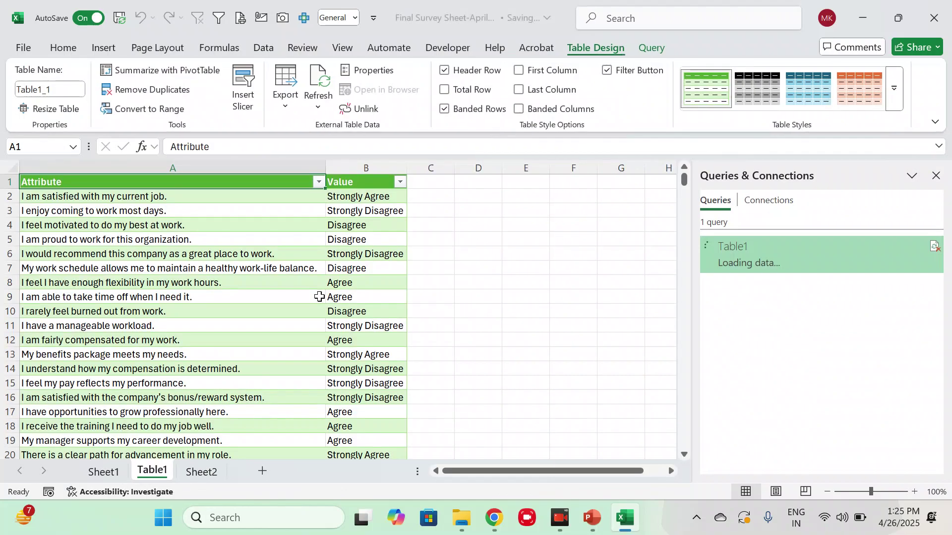
Go to the last row of the loaded table and calculate =200*50 in cell D9991.
click(216, 330)
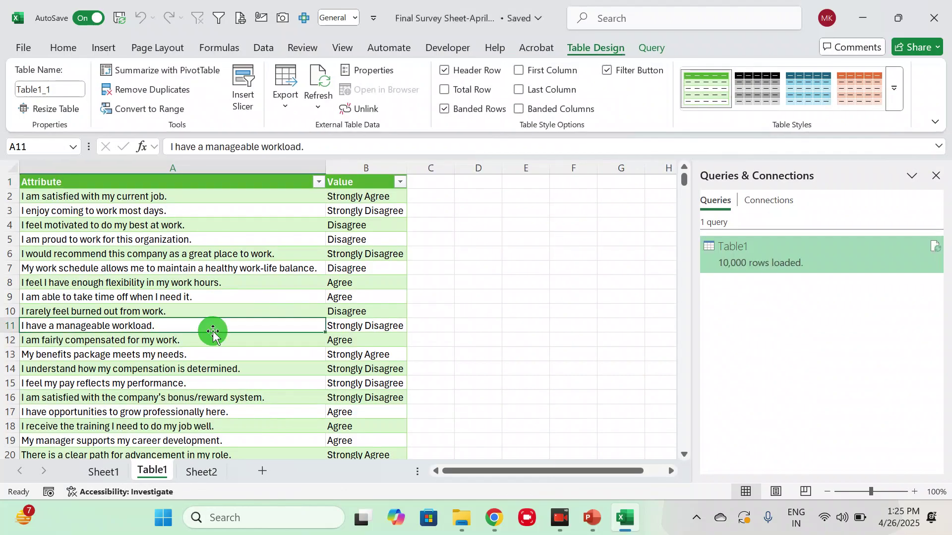
key(ctrl+Down)
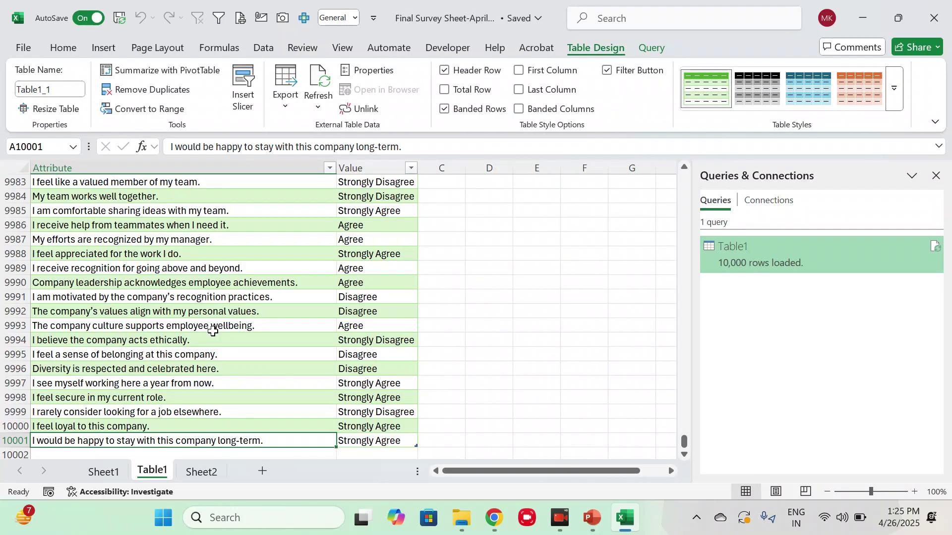
click(484, 296)
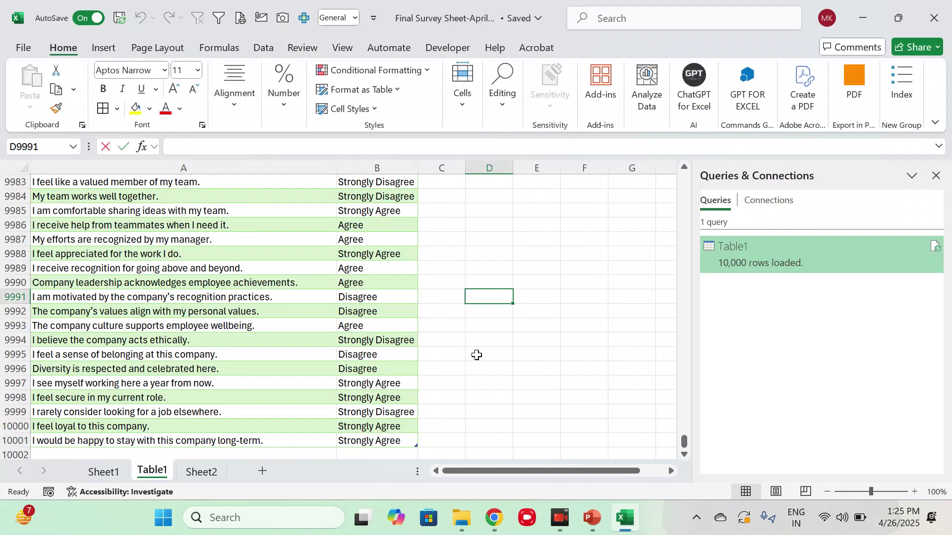
text(=2000)
key(BackSpace)
text(*50)
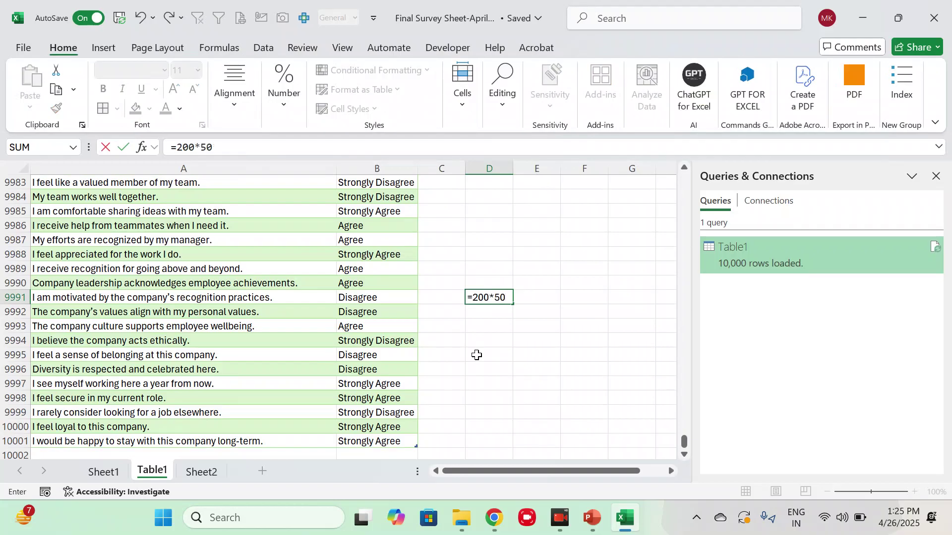
key(Return)
key(Up)
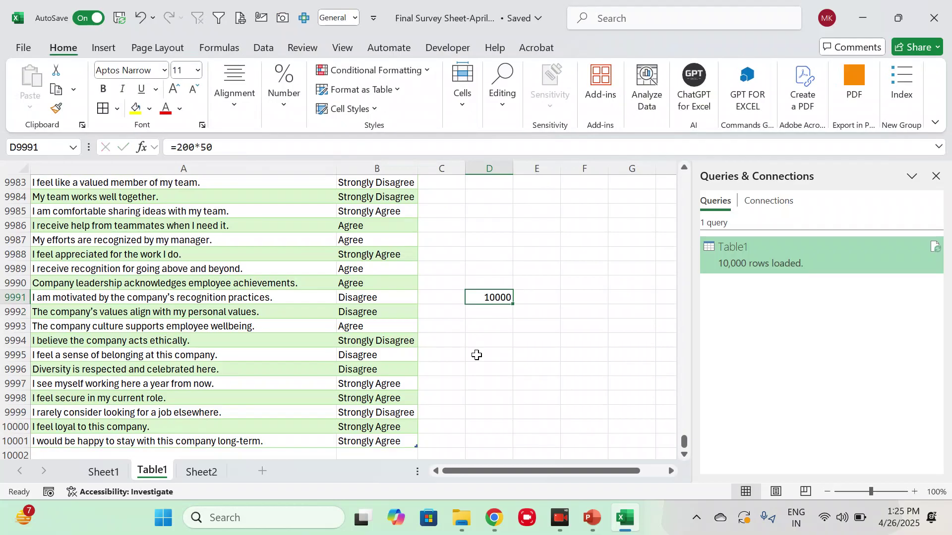
Return to the top of the unpivoted table and create a PivotTable from it on a new worksheet.
key(Left)
key(Left)
key(Left)
key(ctrl+Down)
key(ctrl+Up)
key(Down)
key(Down)
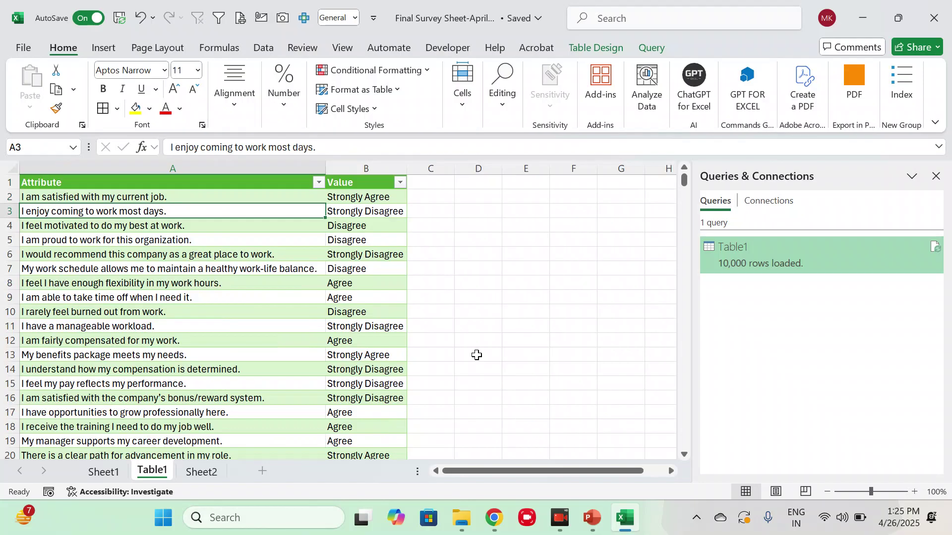
key(alt)
key(n)
key(v)
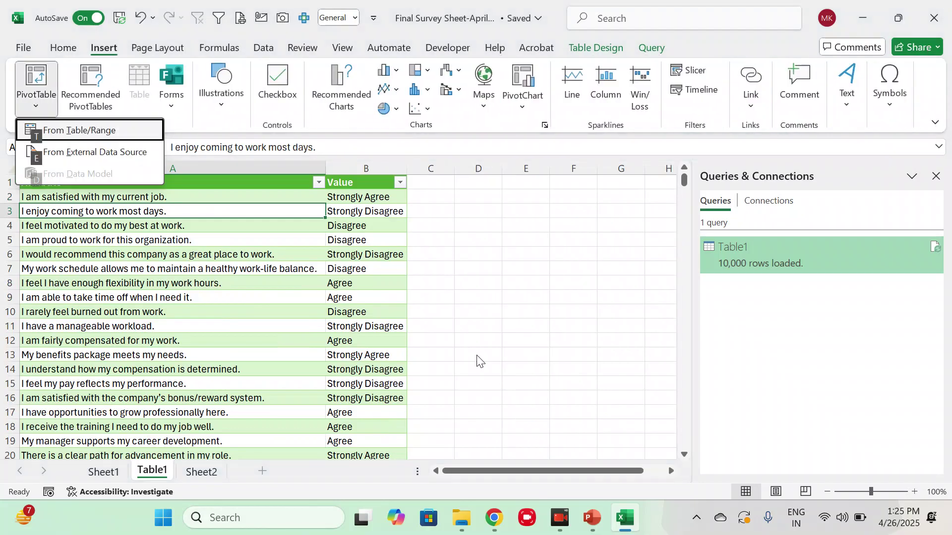
key(t)
key(Return)
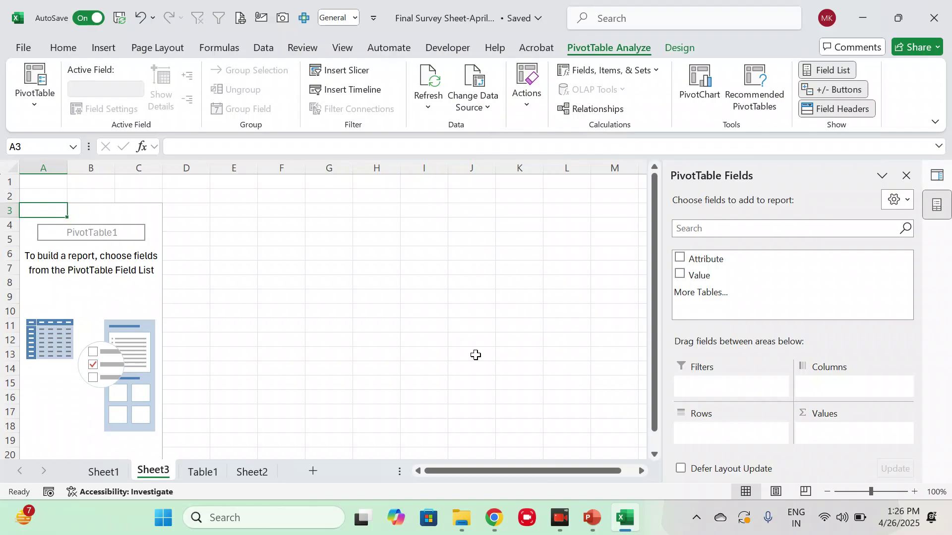
In the PivotTable options, turn off autofitting column widths on update and enable the classic PivotTable layout.
right_click(100, 255)
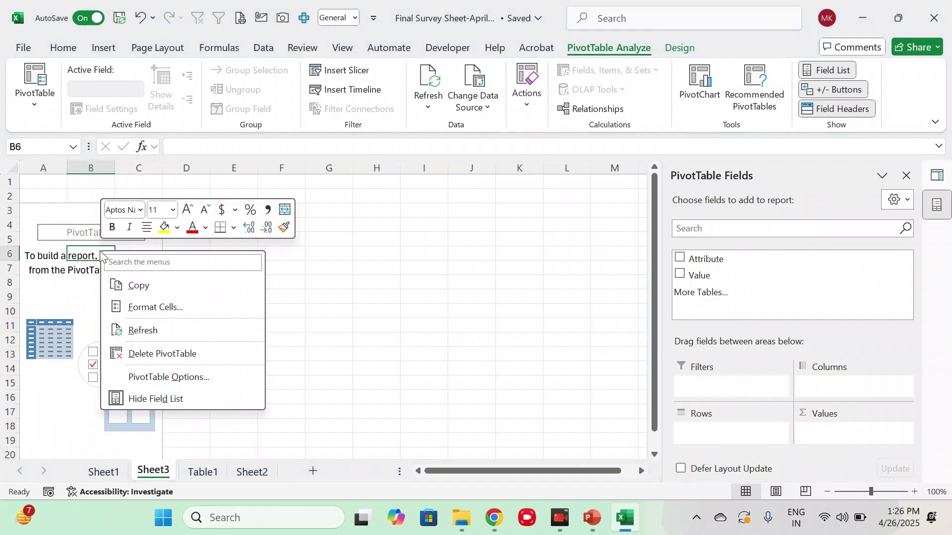
click(169, 380)
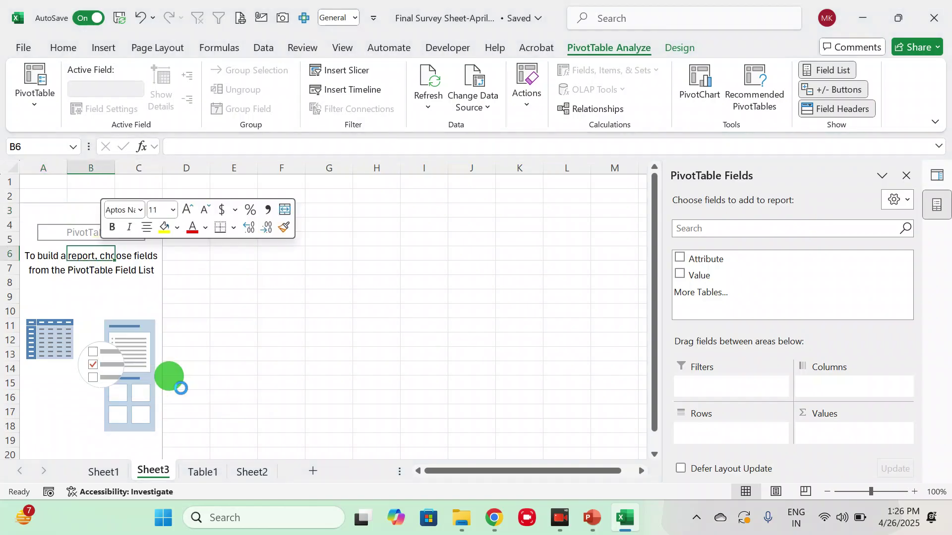
click(60, 364)
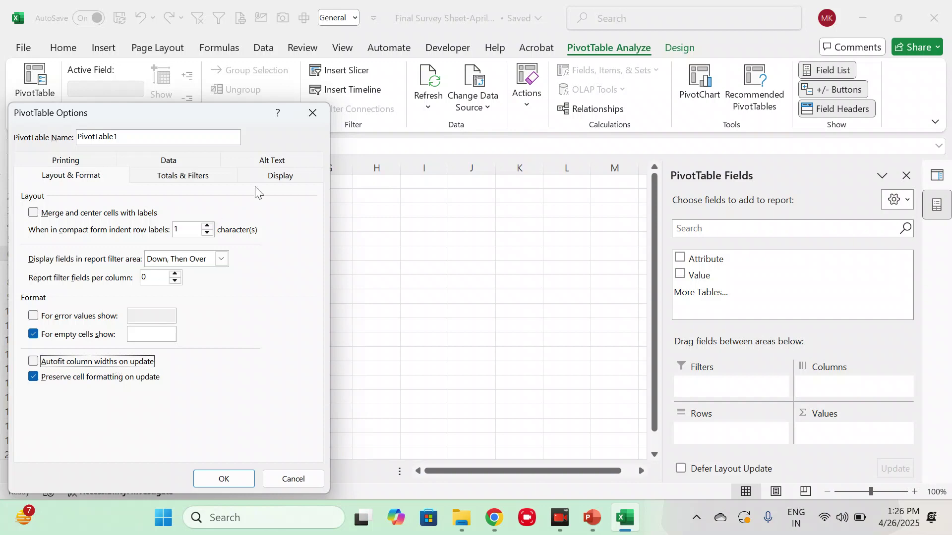
click(277, 179)
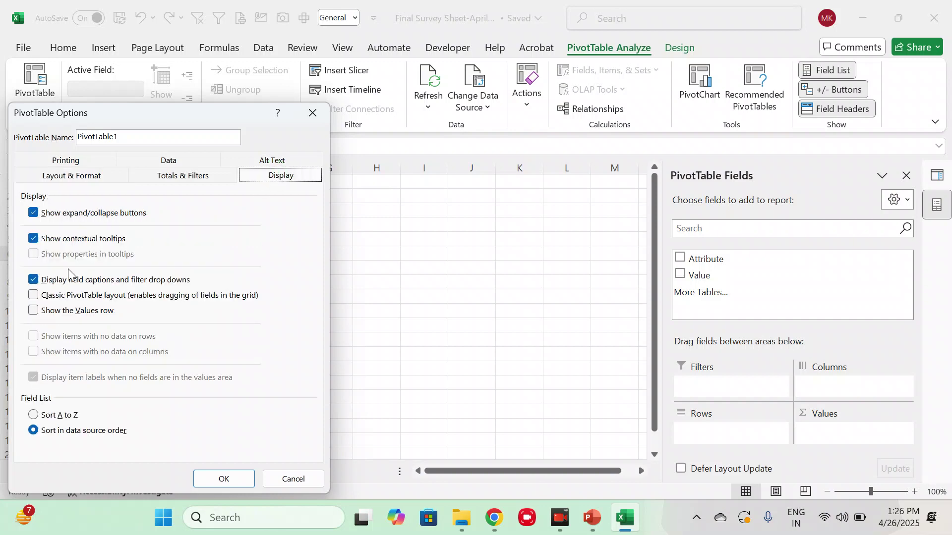
click(65, 297)
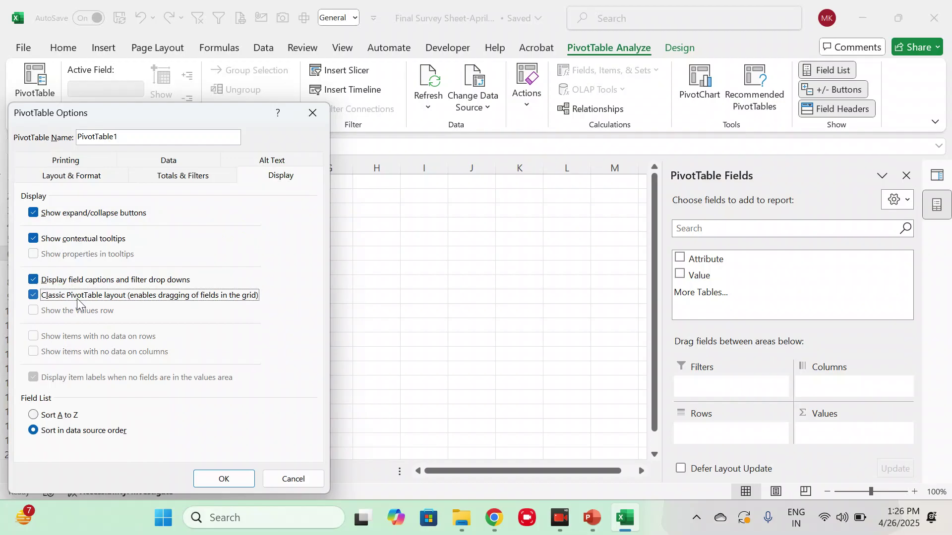
click(237, 481)
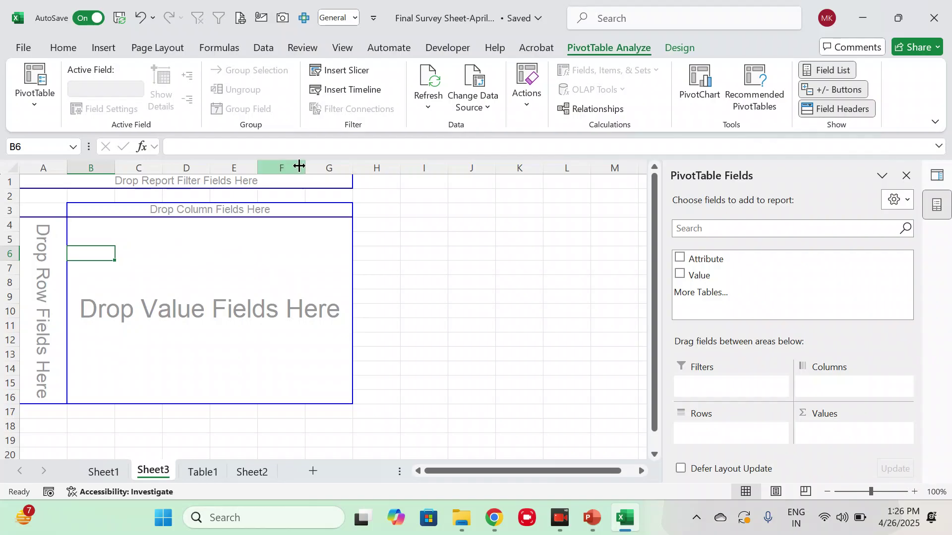
Hide the gridlines on the PivotTable's sheet and add the Attribute field to its rows.
click(346, 49)
click(353, 92)
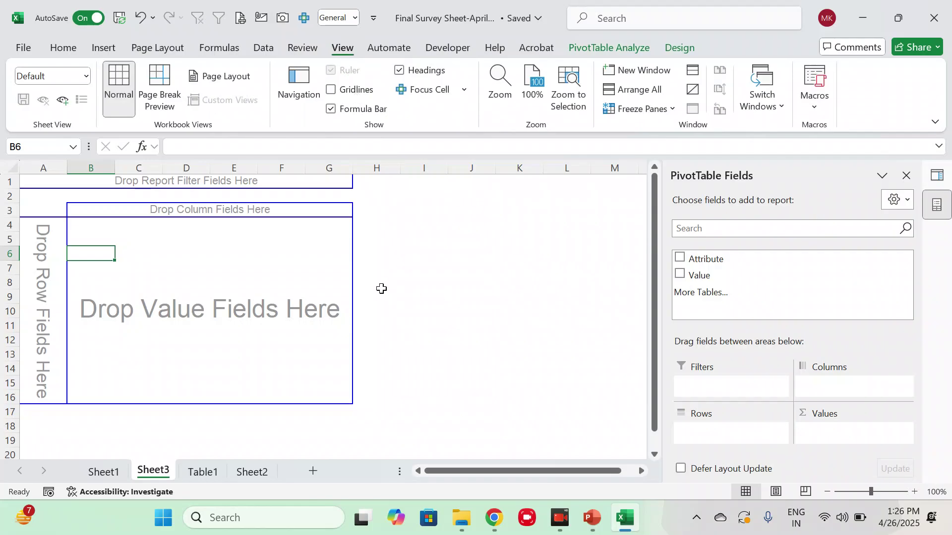
drag(709, 259, 32, 273)
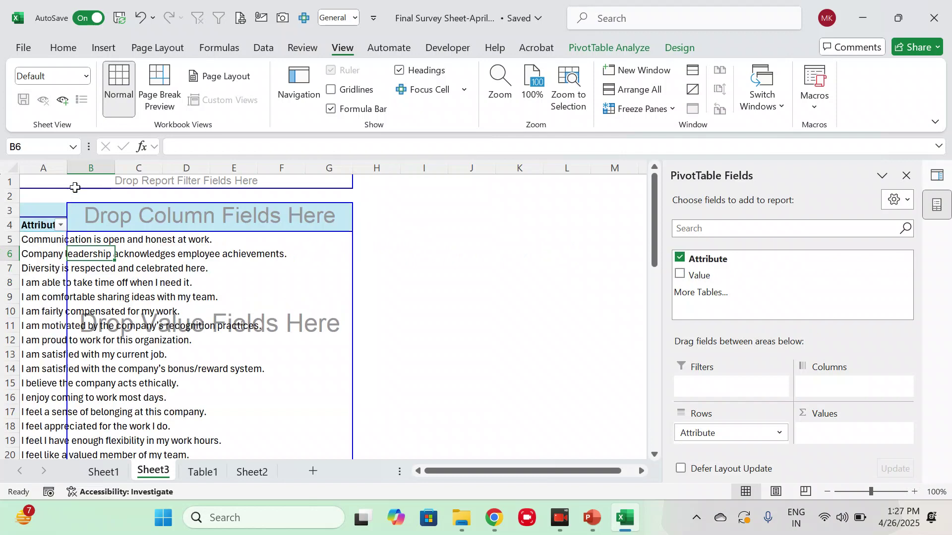
Widen column A to fit the survey statements and add the Value field as a count to the PivotTable's values.
drag(70, 172, 299, 194)
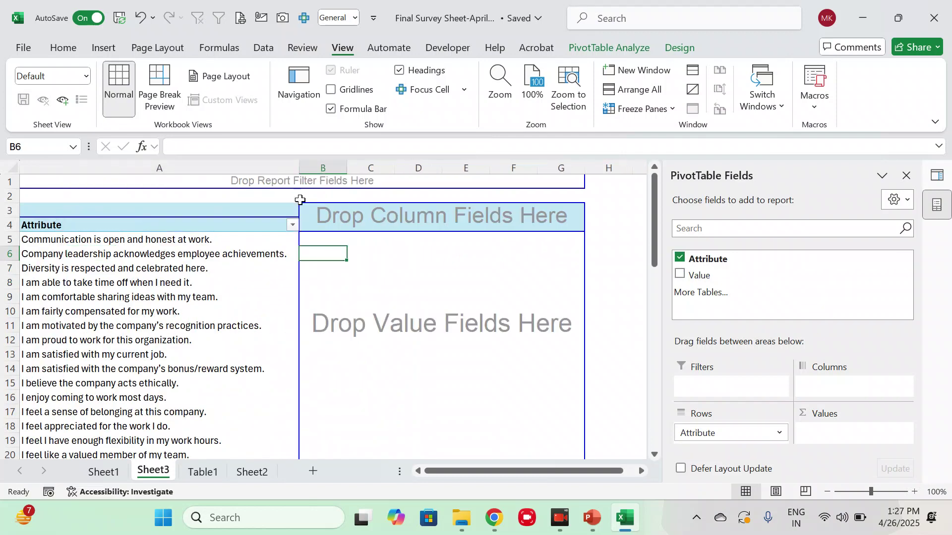
scroll(236, 331, down, 2)
scroll(236, 330, down, 14)
scroll(236, 331, up, 6)
scroll(235, 331, down, 2)
scroll(235, 330, up, 6)
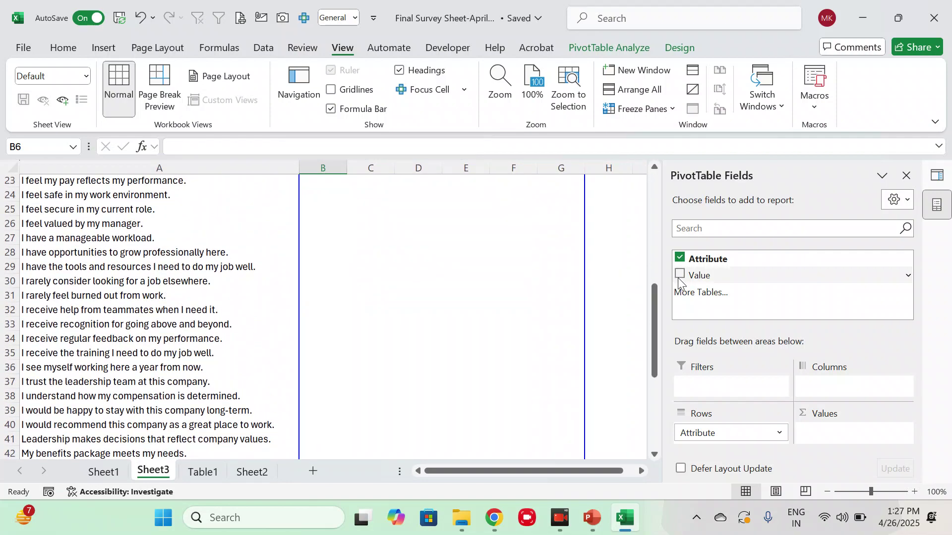
drag(688, 276, 423, 278)
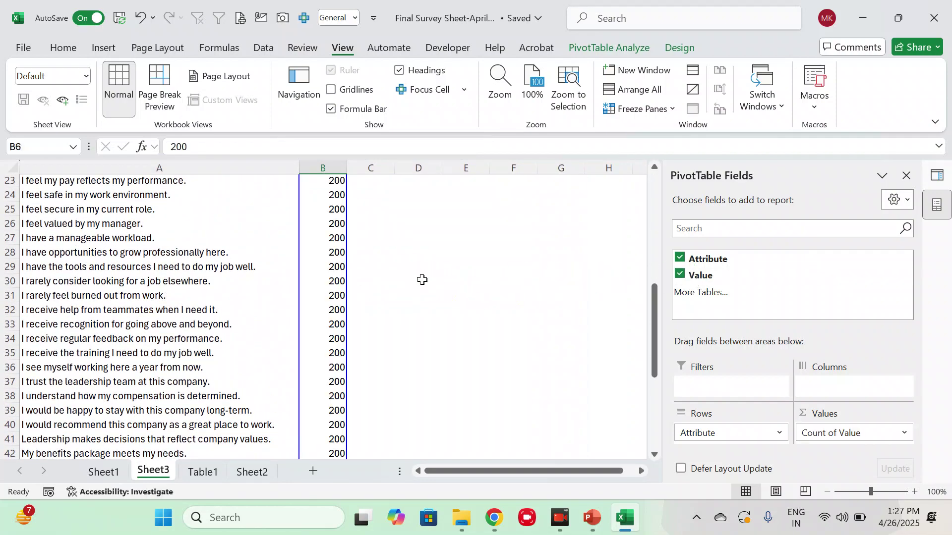
Add the Value field to the PivotTable's columns and widen columns B to F equally.
scroll(371, 269, up, 7)
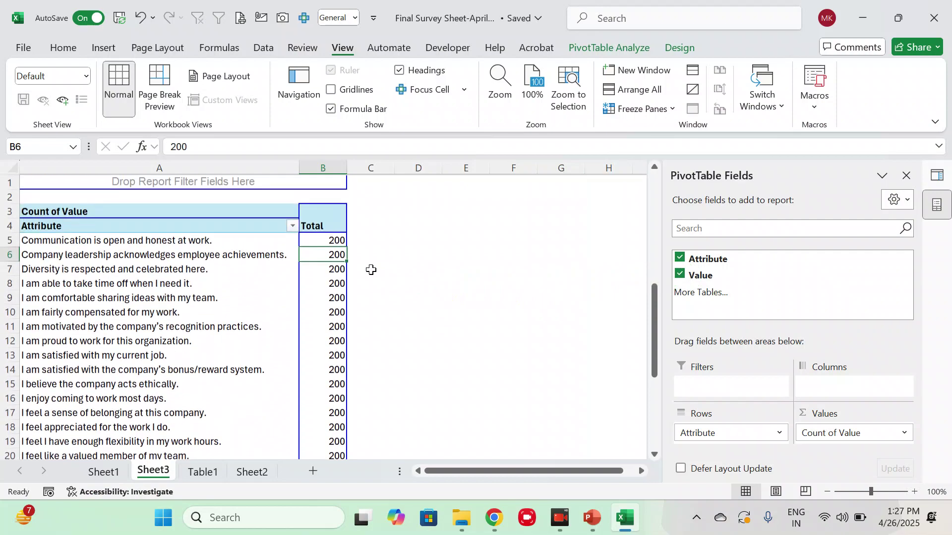
drag(703, 274, 336, 223)
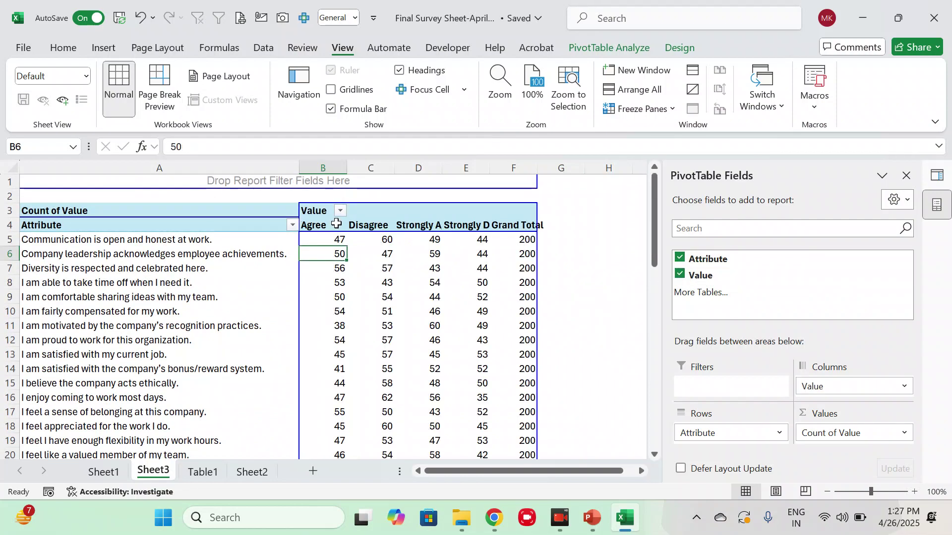
key(Up)
key(Up)
key(shift+Right)
key(shift+Right)
key(shift+Right)
key(shift+Right)
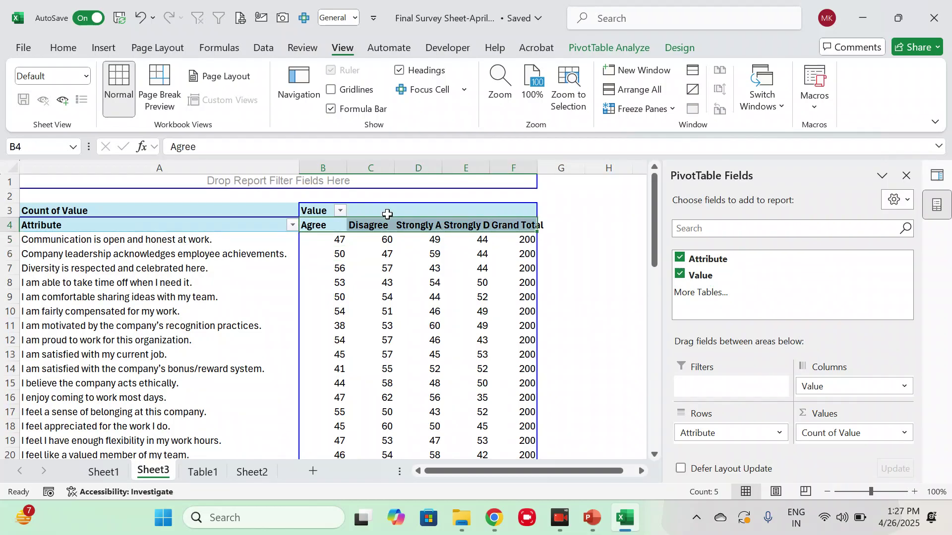
key(ctrl+space)
drag(394, 170, 364, 172)
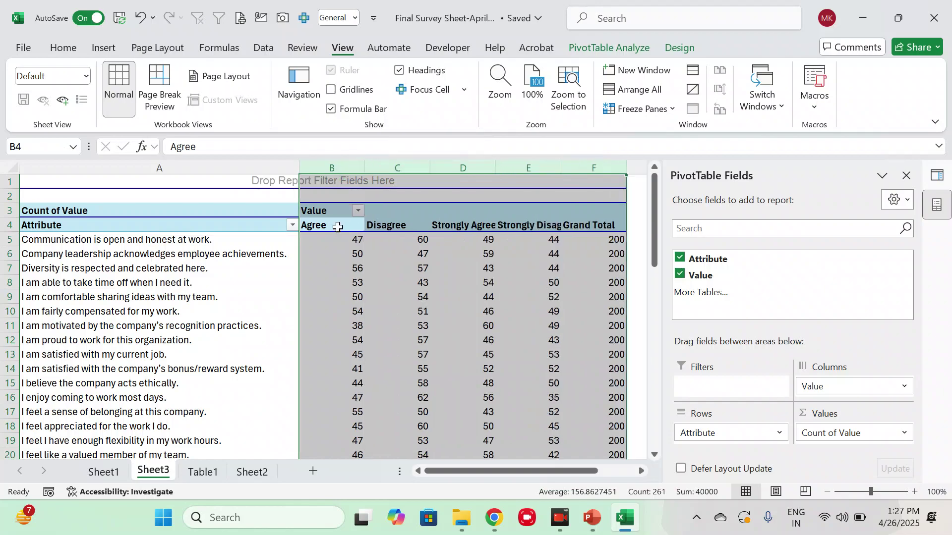
Center the contents of columns B to F horizontally.
click(106, 48)
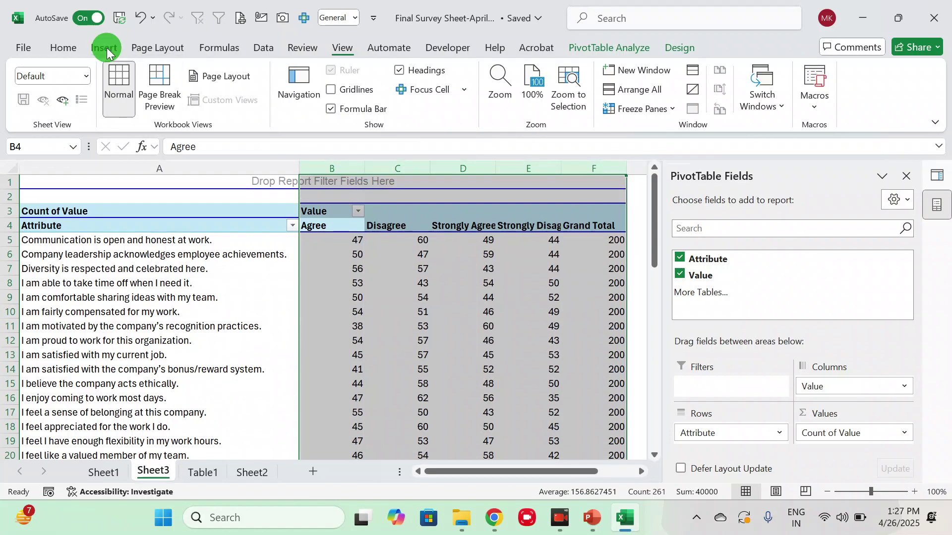
click(69, 46)
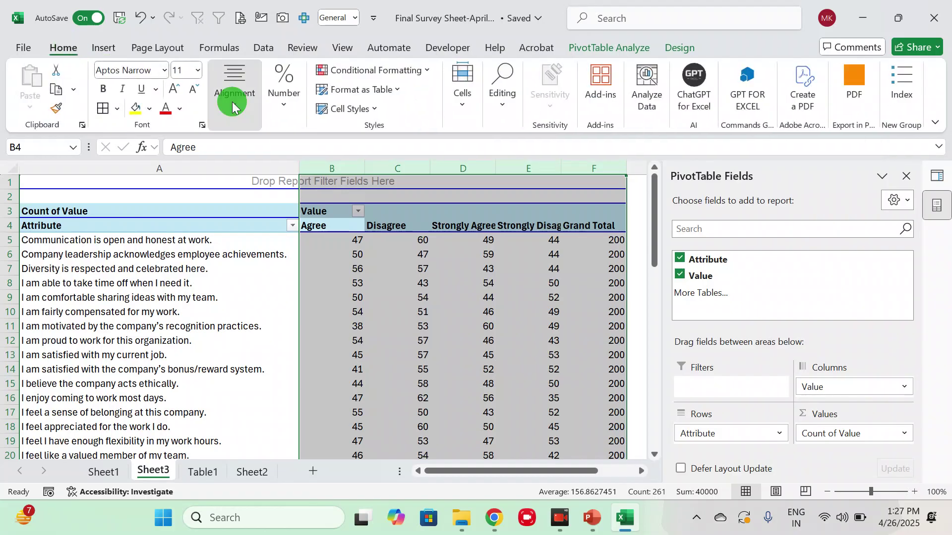
click(234, 99)
click(242, 170)
click(321, 228)
key(shift+Right)
key(shift+Right)
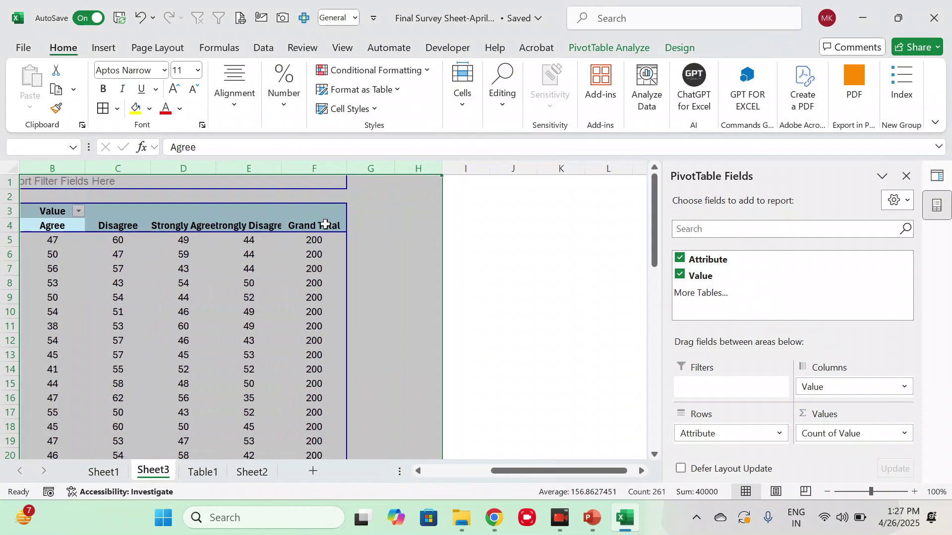
Wrap the text in columns B to F and align it to the vertical middle of the cells.
key(Left)
key(Down)
key(Right)
key(Up)
key(Right)
key(Left)
key(shift+Right)
key(shift+Right)
key(shift+Right)
key(shift+Right)
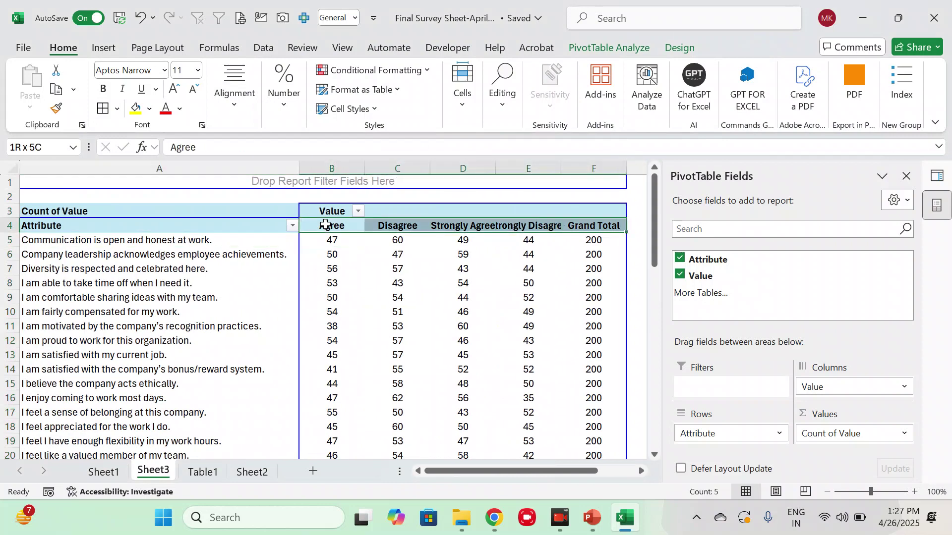
key(ctrl+space)
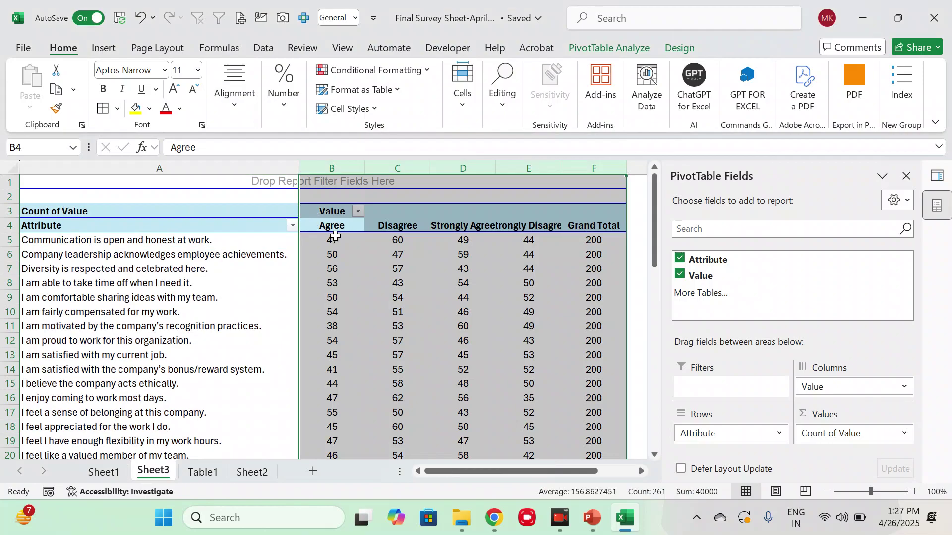
click(235, 99)
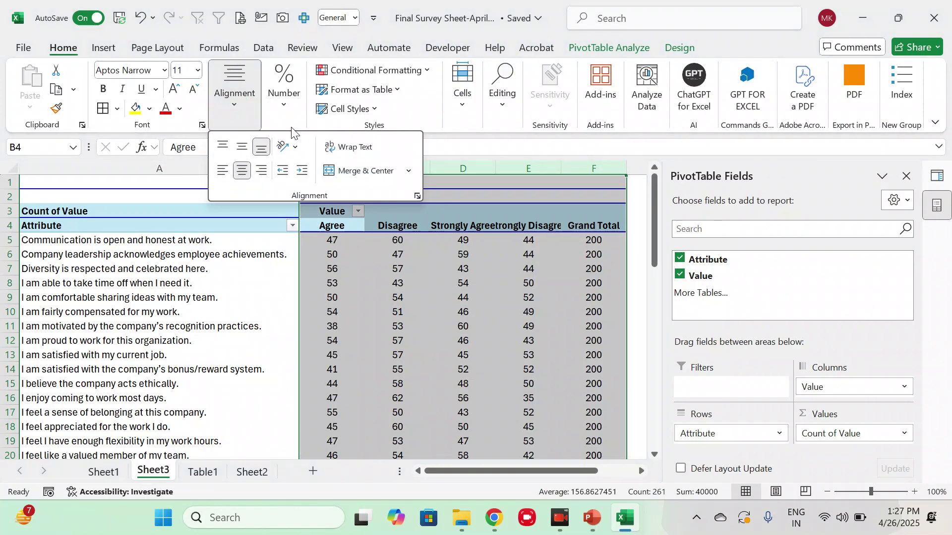
click(337, 150)
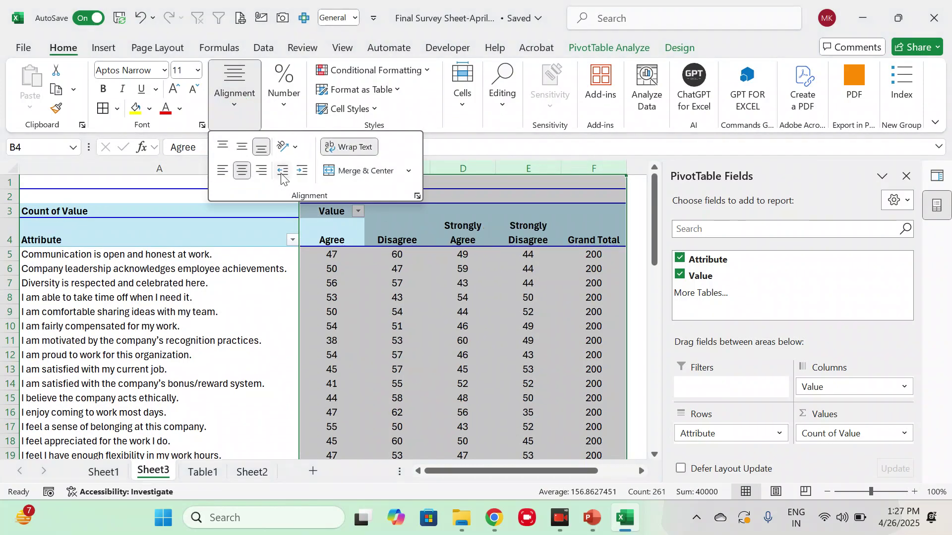
click(241, 147)
click(394, 235)
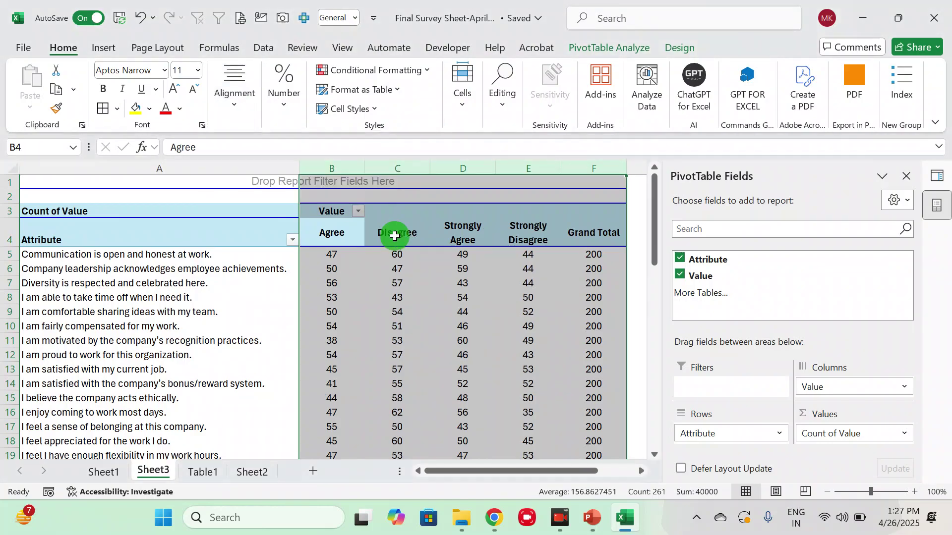
Show the PivotTable's response counts as % of Row Total.
key(Down)
key(Down)
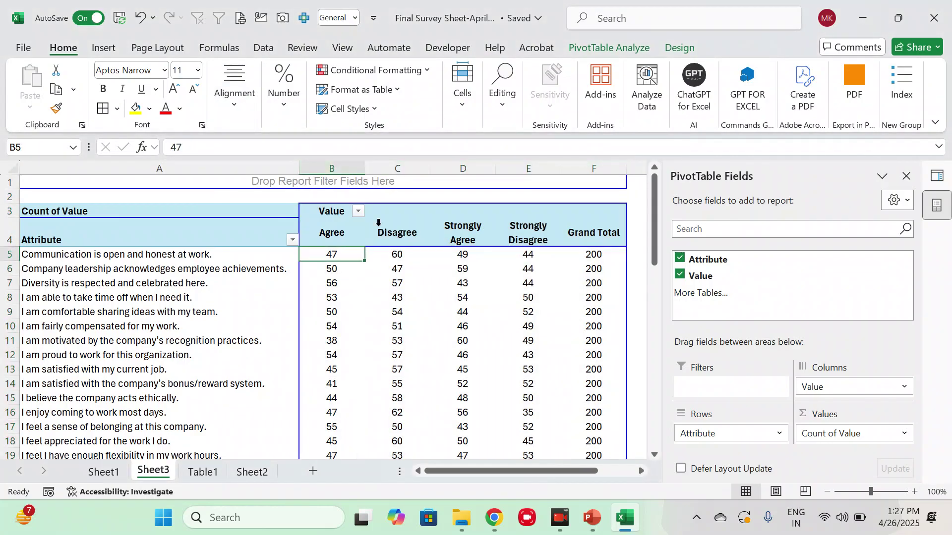
right_click(330, 260)
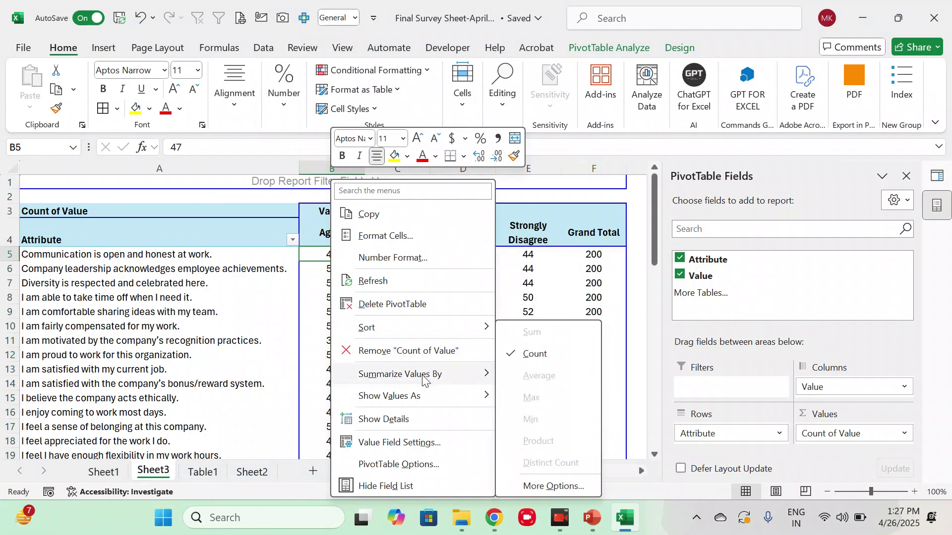
mouse_move(429, 399)
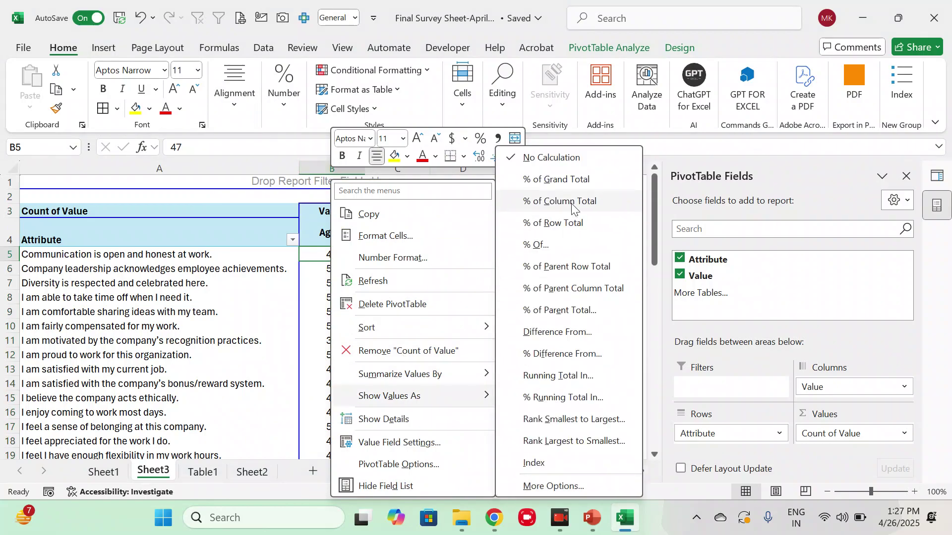
click(572, 222)
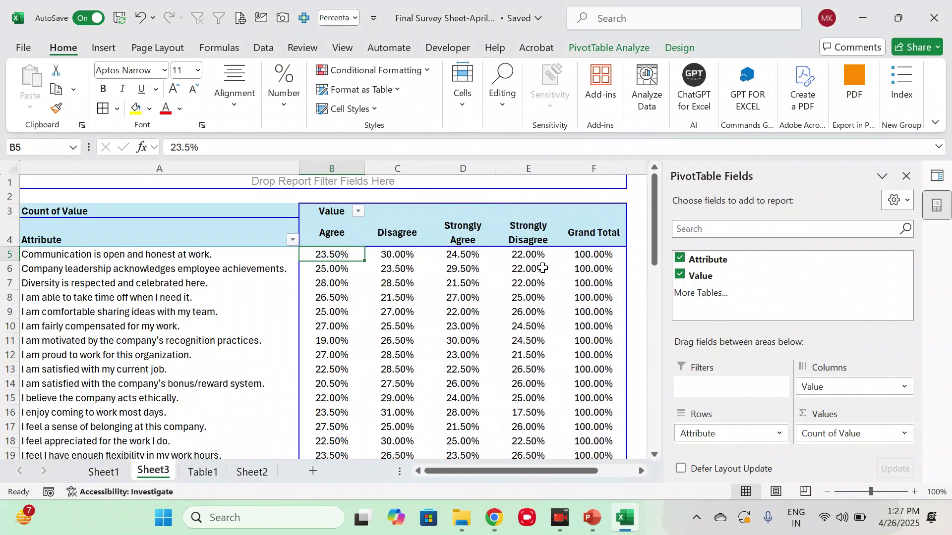
Remove the decimal places from the percentages in B5:F54, leaving out the Grand Total row.
mouse_move(438, 312)
key(shift+Right)
key(shift+Right)
key(shift+Right)
key(shift+Right)
key(ctrl+shift+Down)
key(shift+Up)
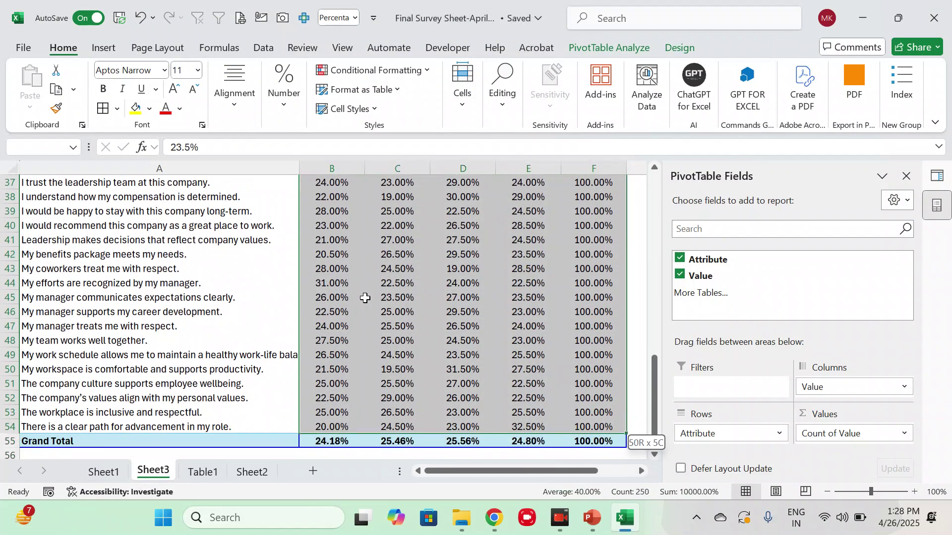
click(276, 102)
click(360, 176)
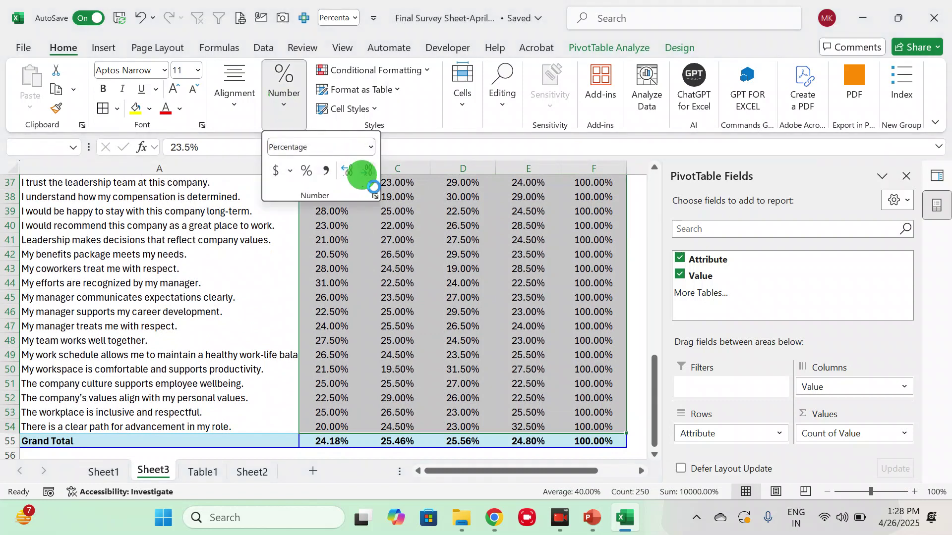
click(360, 176)
click(370, 301)
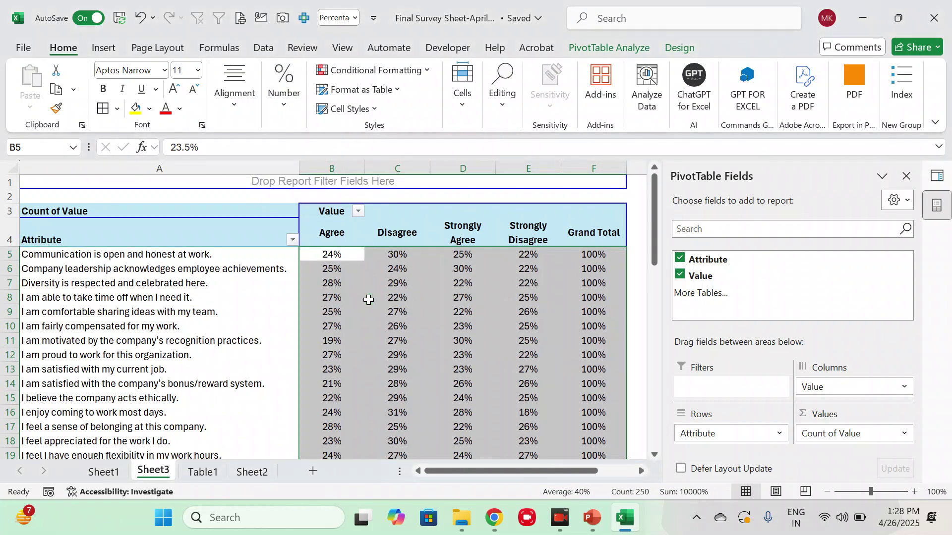
click(369, 302)
key(Up)
key(Up)
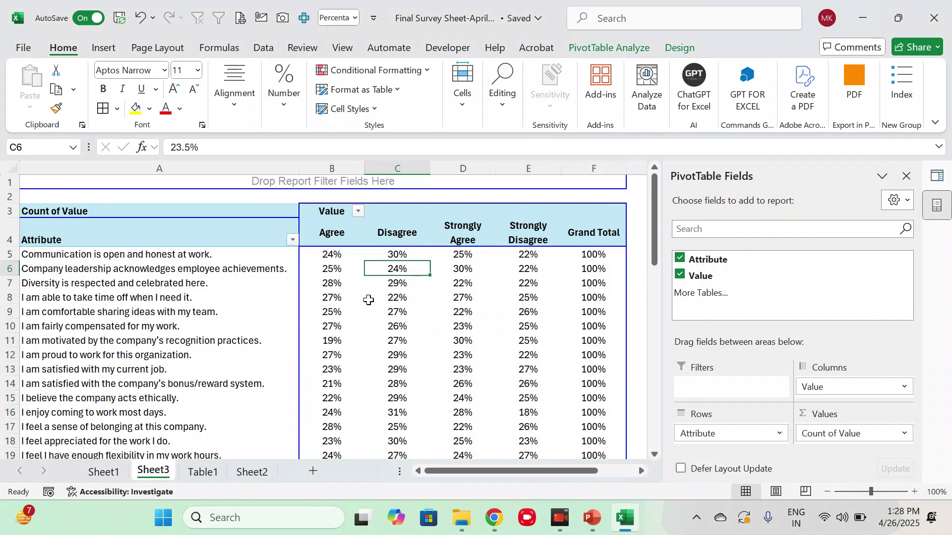
key(Up)
key(Left)
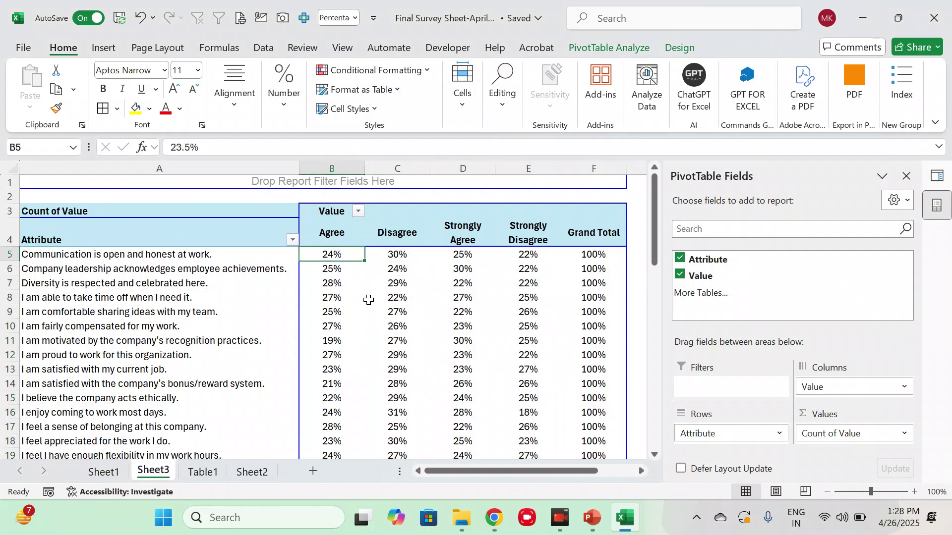
key(shift+Right)
key(ctrl+shift+Down)
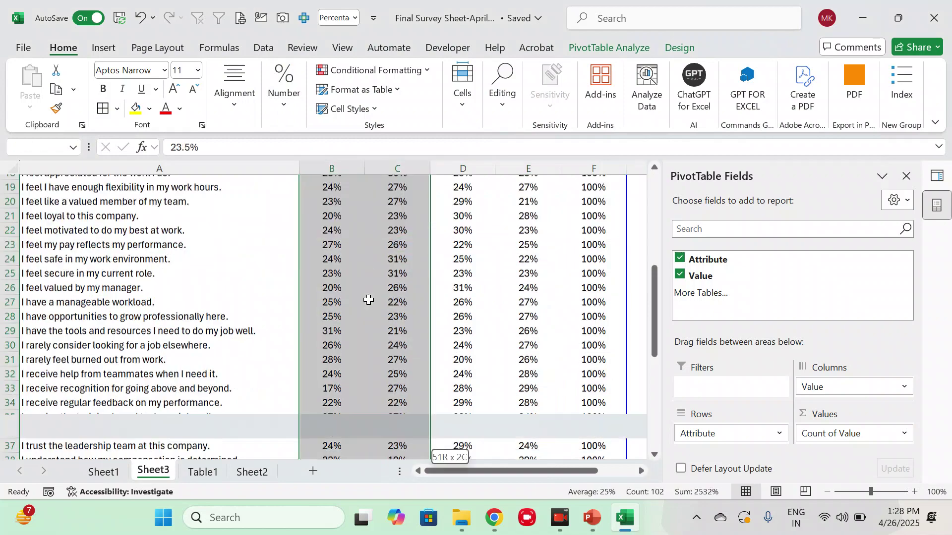
scroll(368, 300, up, 12)
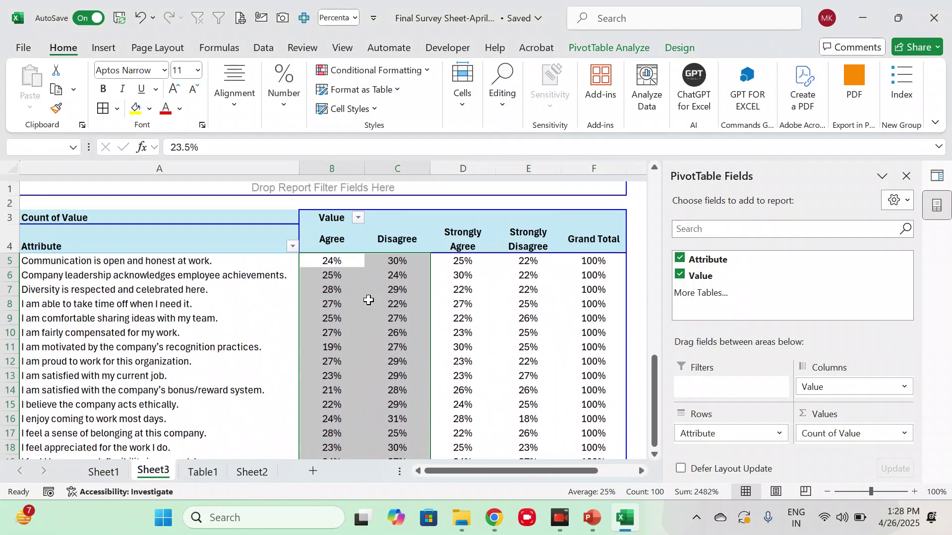
Move the Strongly Agree column one place left so it sits between Agree and Disagree.
click(337, 235)
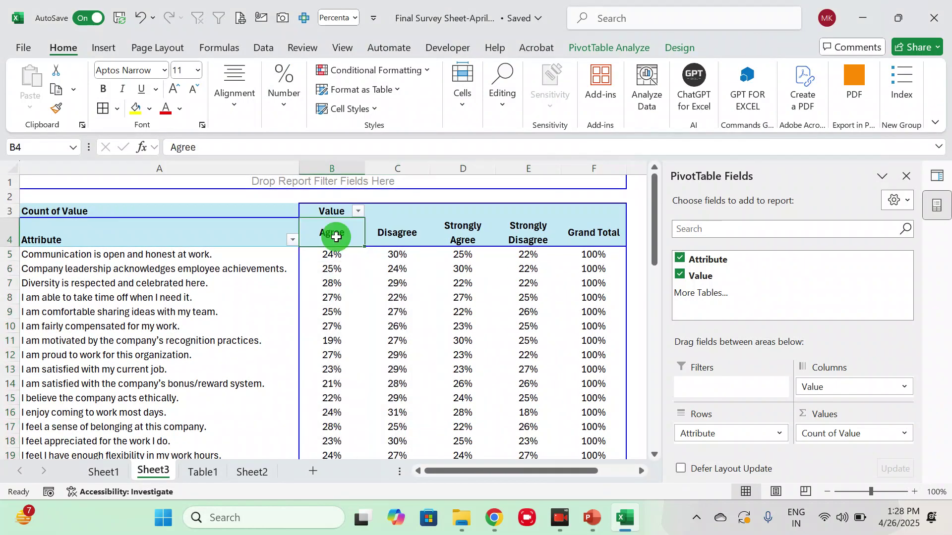
click(457, 234)
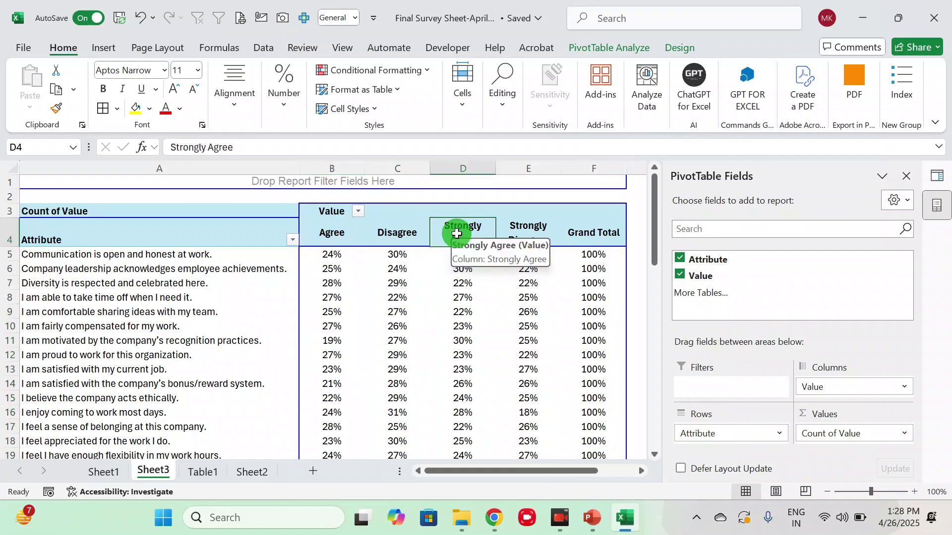
right_click(456, 233)
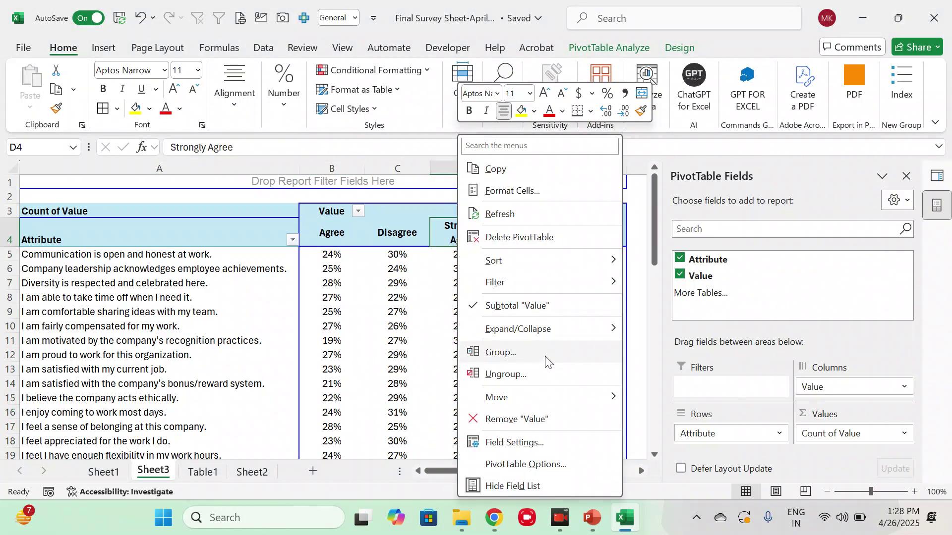
click(539, 395)
click(737, 337)
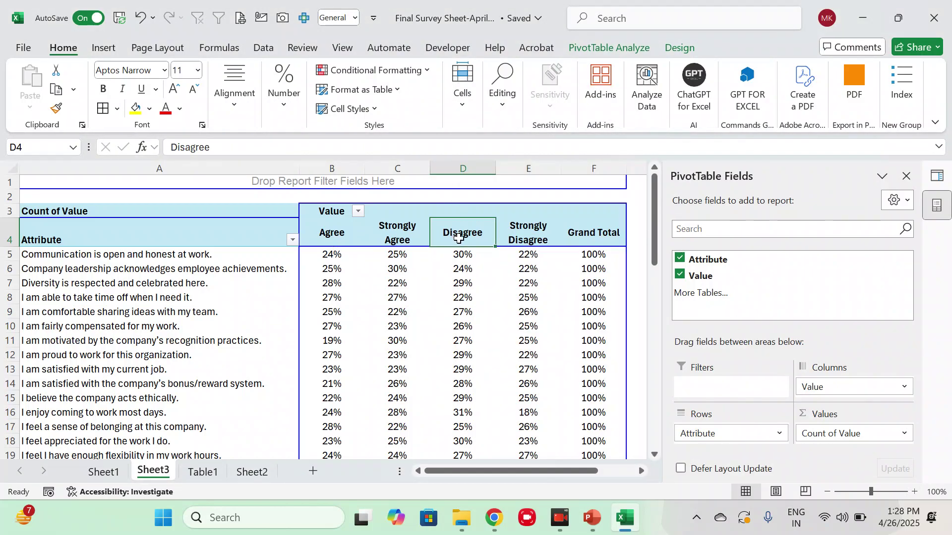
Apply the Green-Yellow-Red color scale to the Agree and Strongly Agree percentages in B5:C54.
click(329, 255)
key(shift+Right)
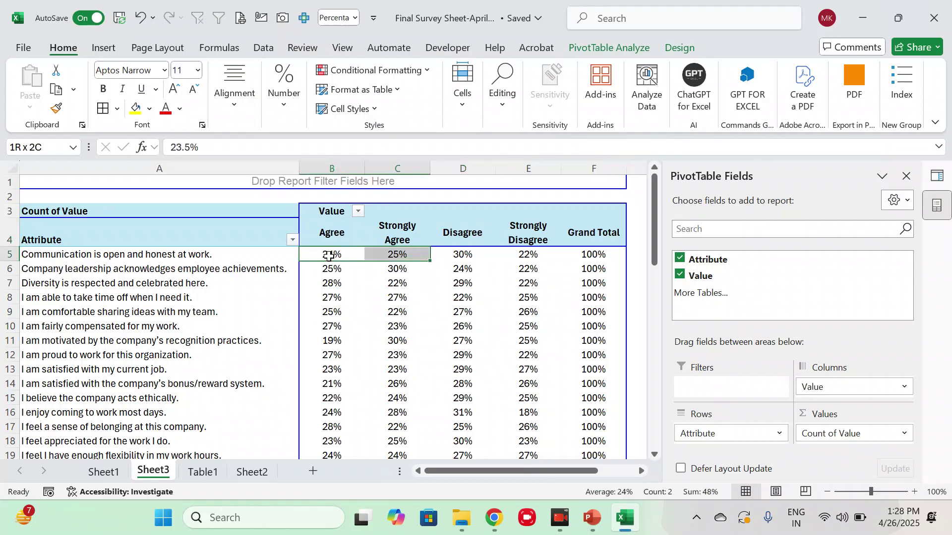
key(ctrl+shift+Down)
key(shift+Up)
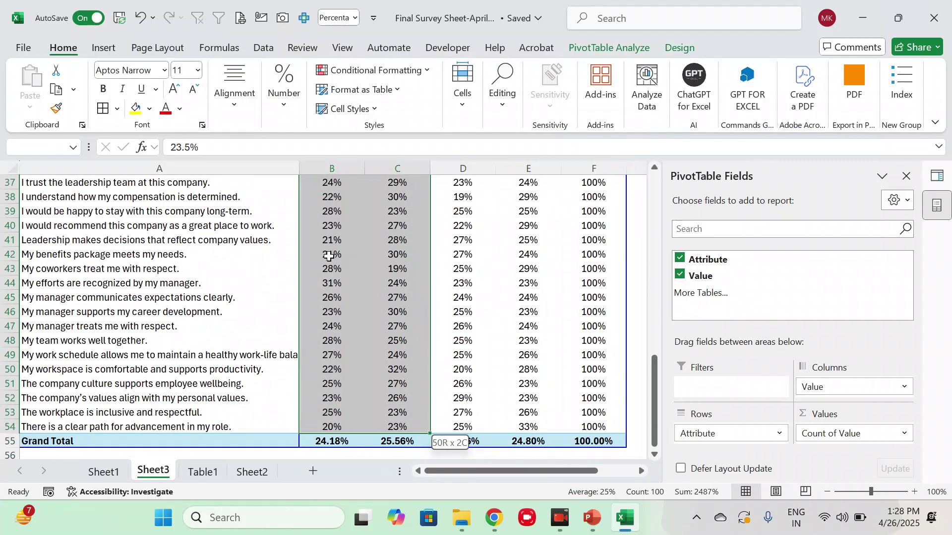
click(390, 72)
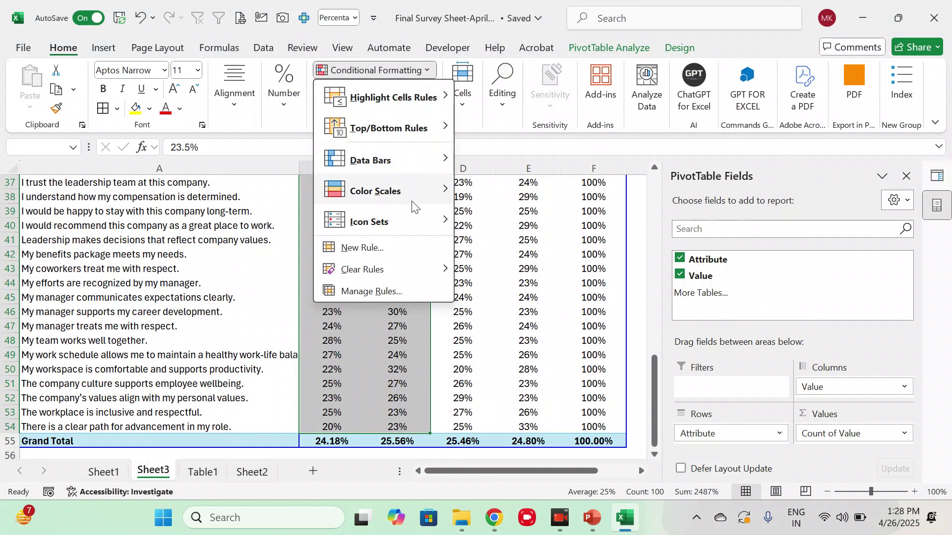
mouse_move(418, 200)
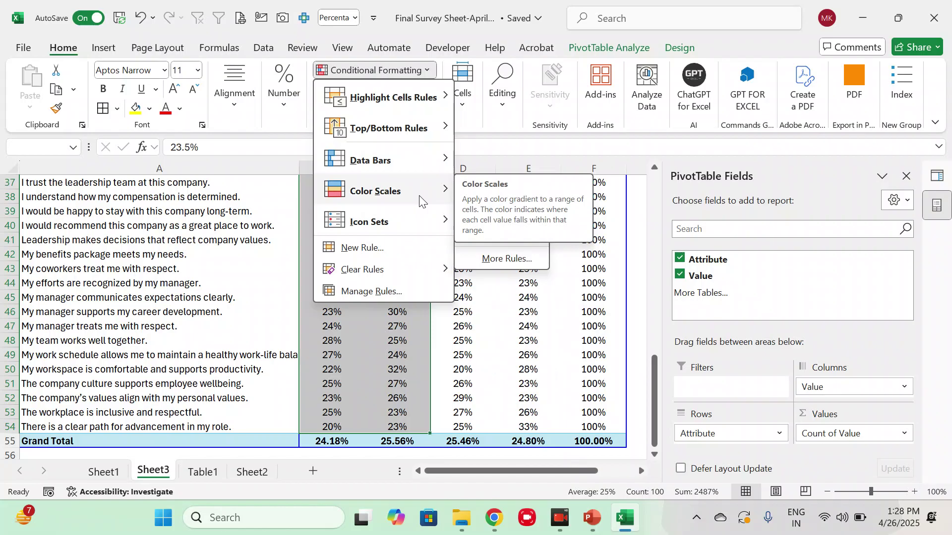
click(468, 184)
scroll(412, 249, up, 12)
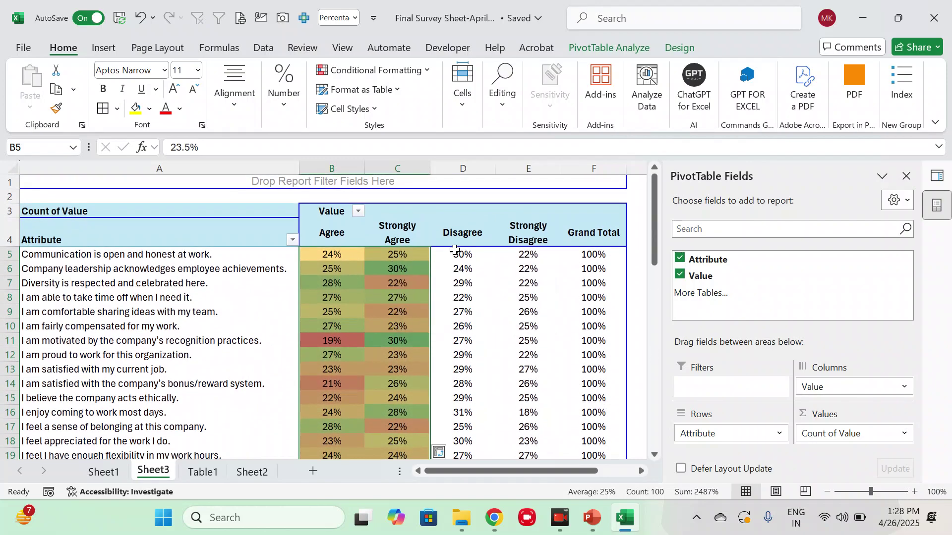
Apply the Green-Yellow-Red color scale to the Disagree and Strongly Disagree percentages in D5:E54.
click(456, 253)
key(shift+Right)
key(ctrl+shift+Down)
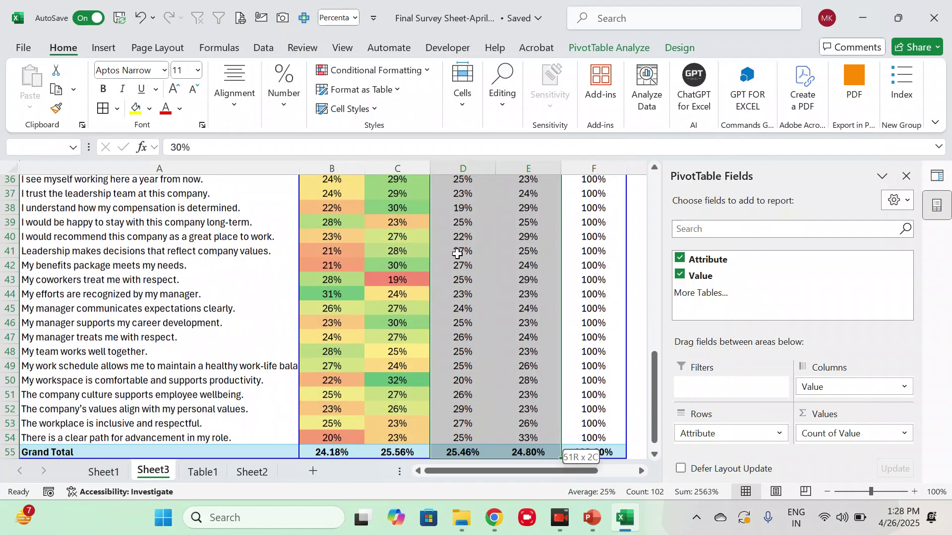
click(406, 73)
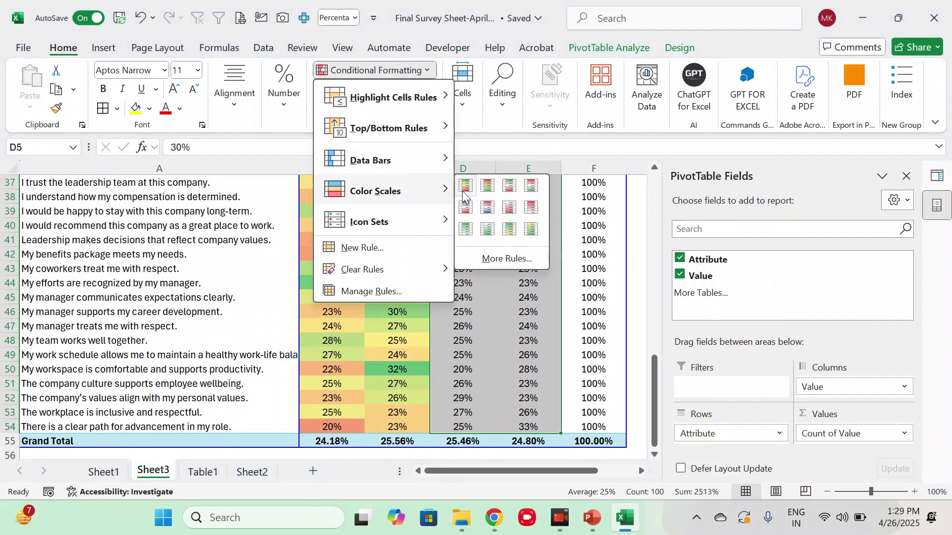
click(467, 192)
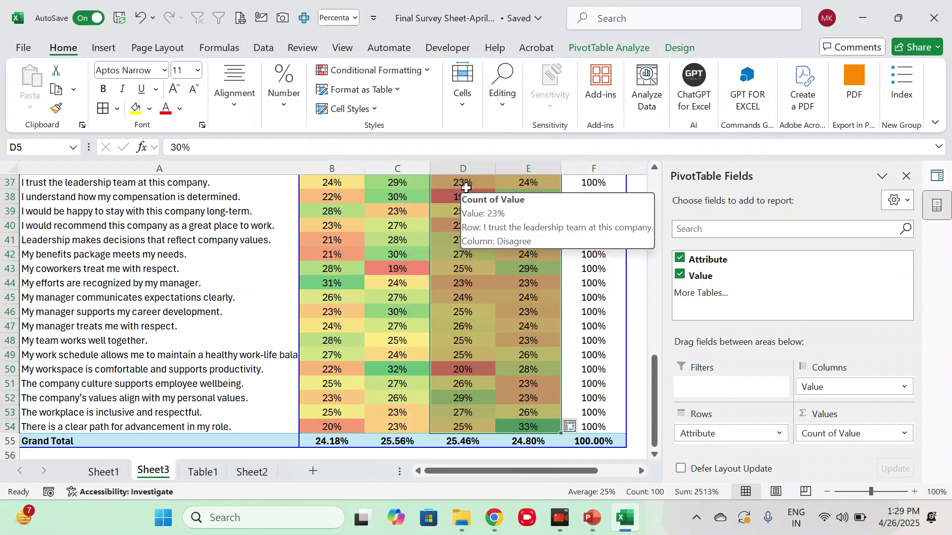
Review the minimum, midpoint and maximum settings of the graded color scale rule applied to D5:E54, keeping them as they are.
scroll(434, 269, up, 5)
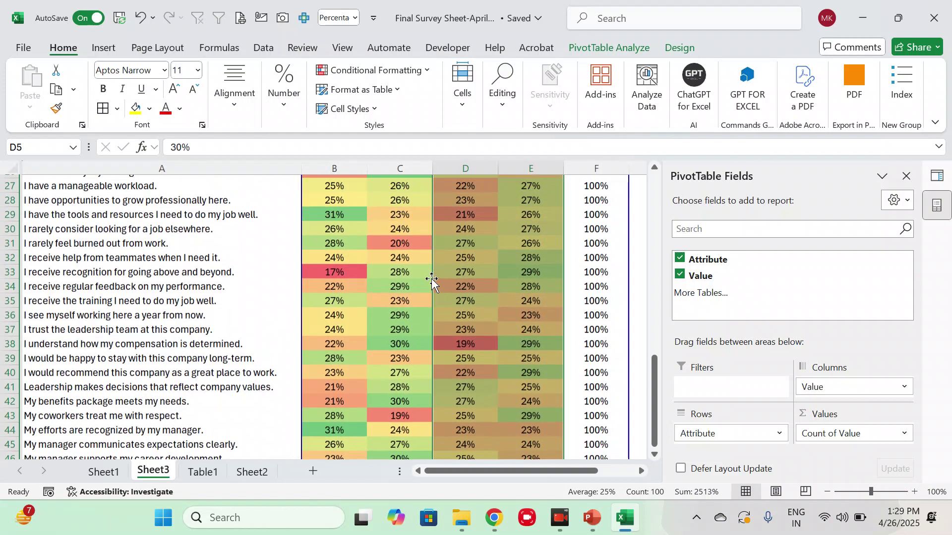
scroll(431, 277, up, 7)
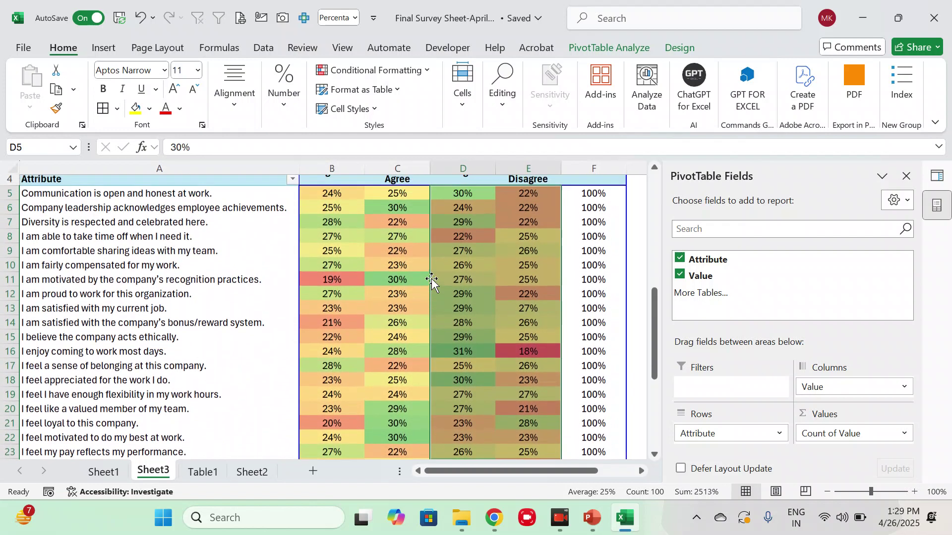
click(404, 71)
click(371, 291)
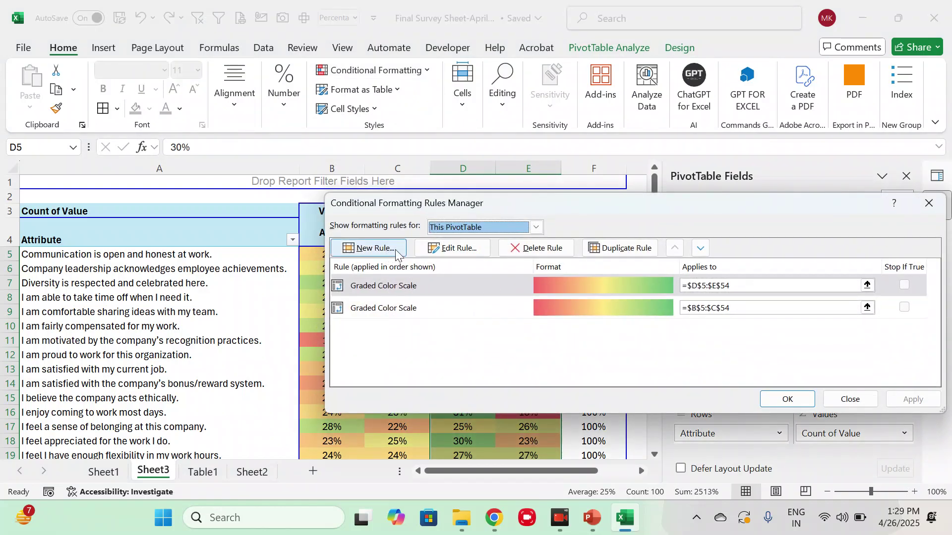
click(448, 252)
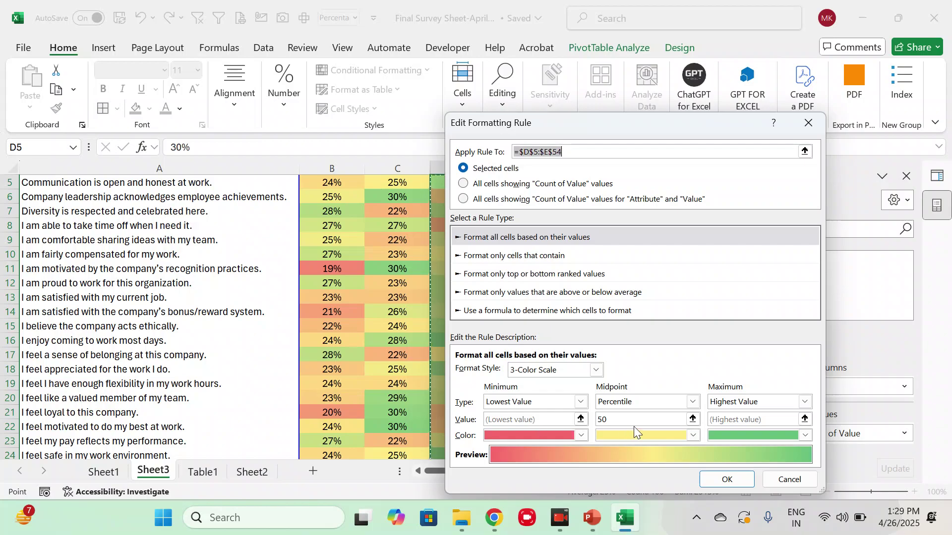
click(726, 479)
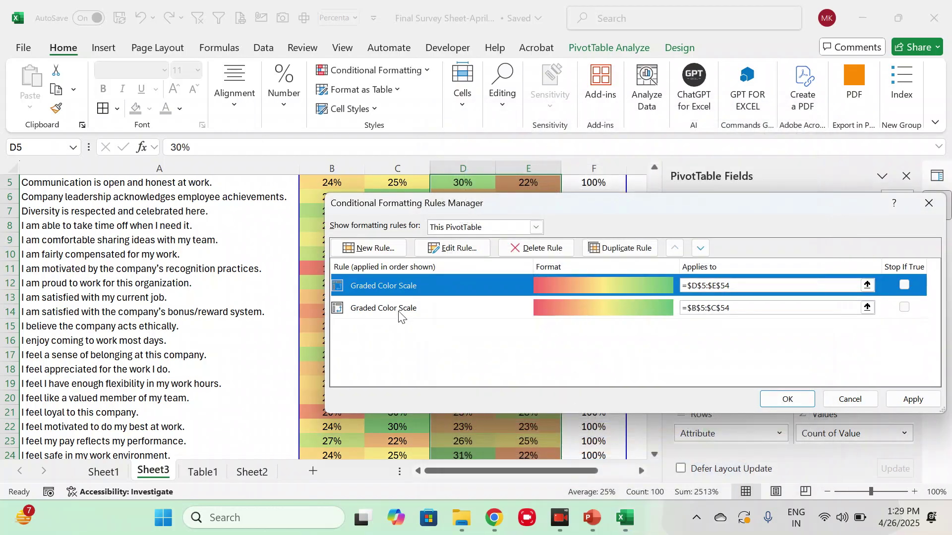
click(911, 402)
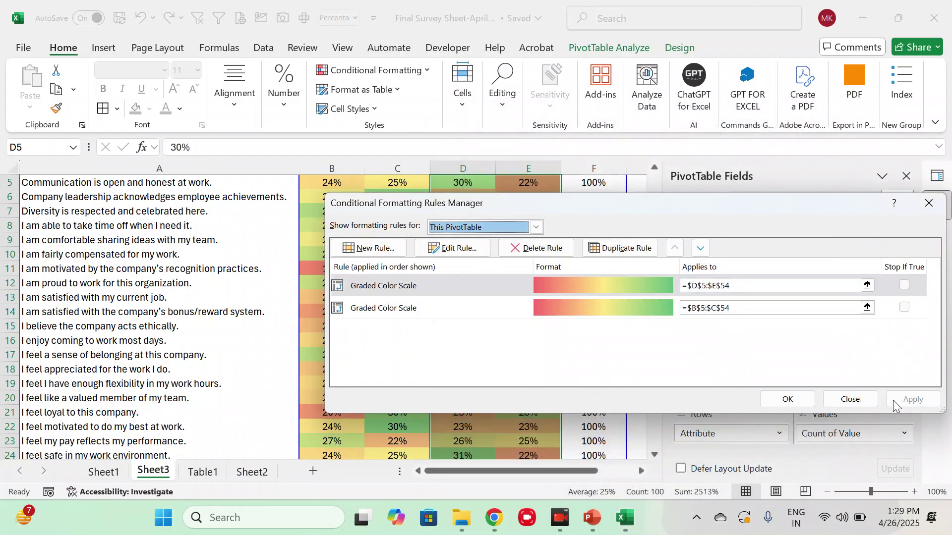
click(788, 399)
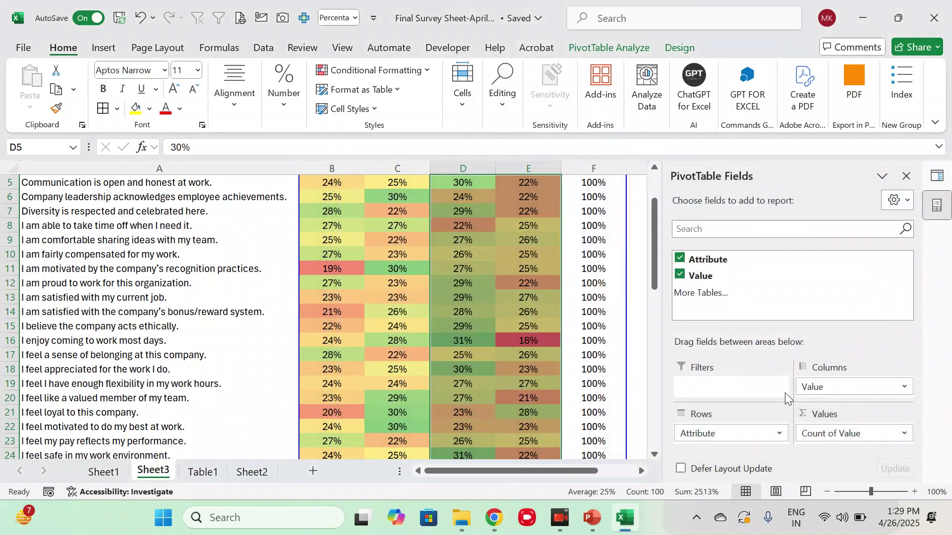
Select the Agree and Strongly Agree percentages in B5:C54, then recheck the first listed color scale rule without editing it.
click(365, 249)
key(ctrl+Up)
key(Left)
key(Down)
key(shift+Right)
key(ctrl+shift+Down)
key(shift+Up)
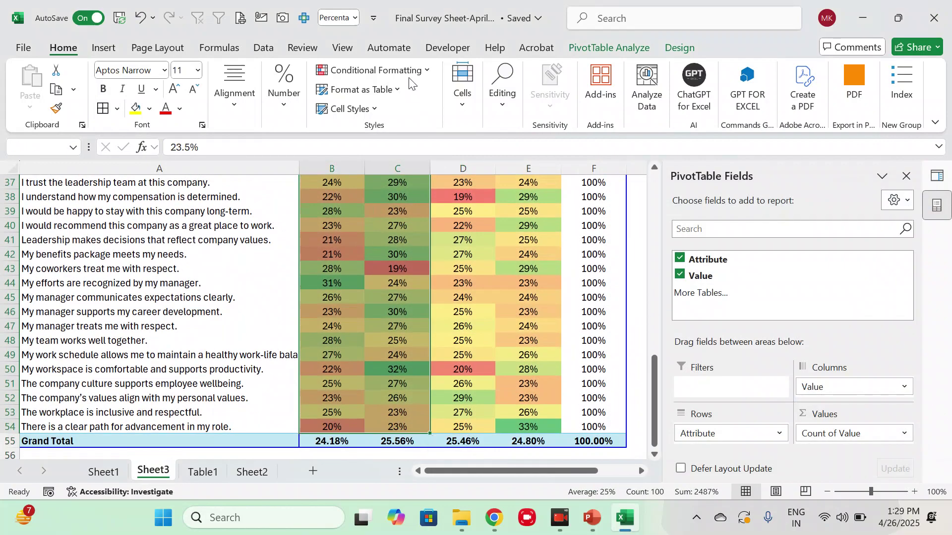
click(347, 70)
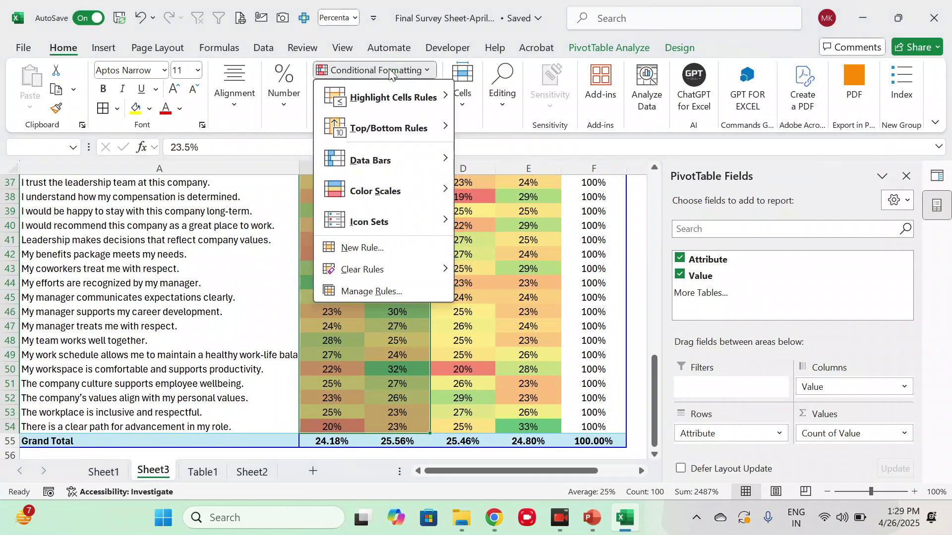
click(373, 292)
click(453, 248)
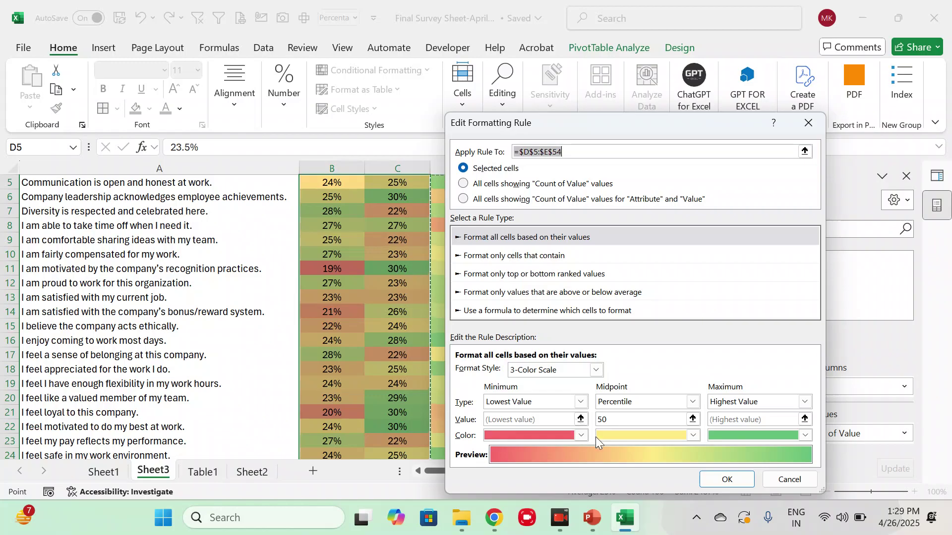
click(783, 481)
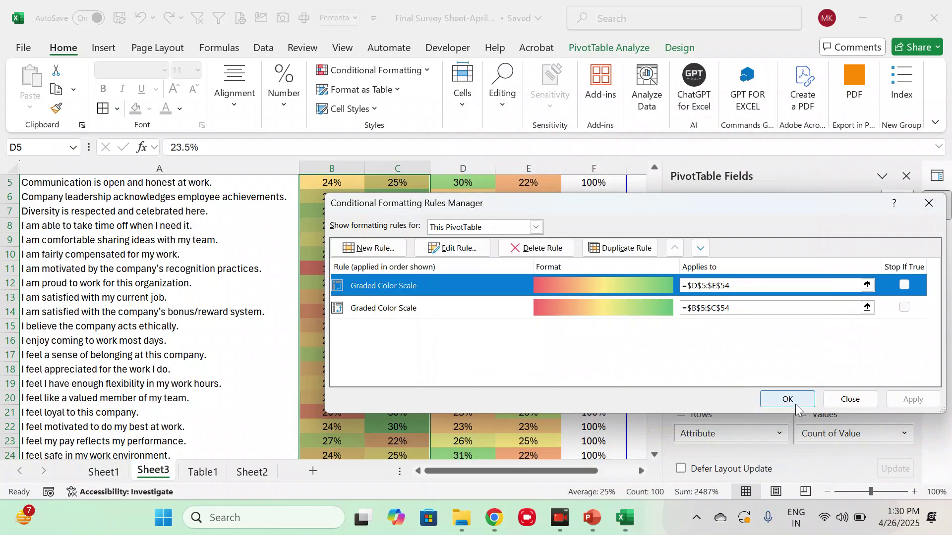
click(787, 400)
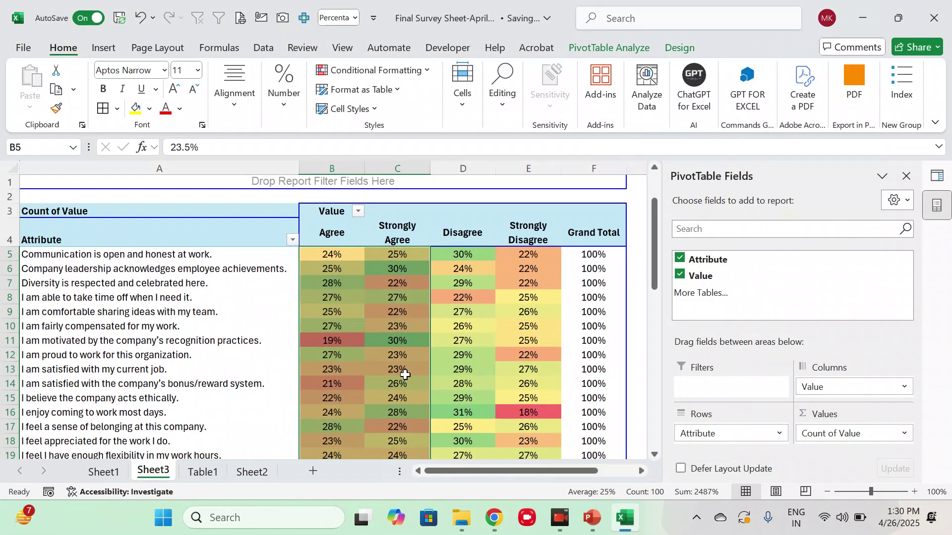
Apply the Dark Teal, Pivot Style Dark 2 style to the PivotTable.
click(368, 313)
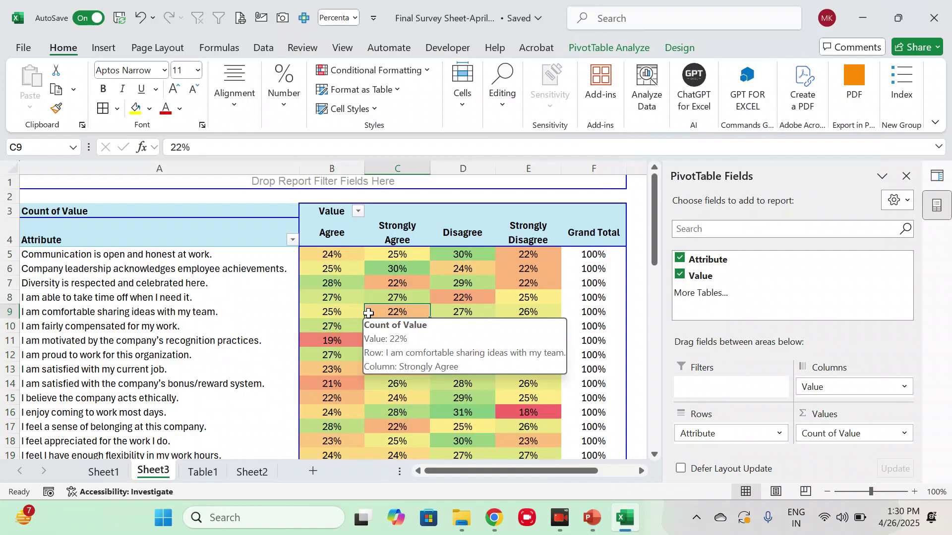
click(676, 47)
click(738, 94)
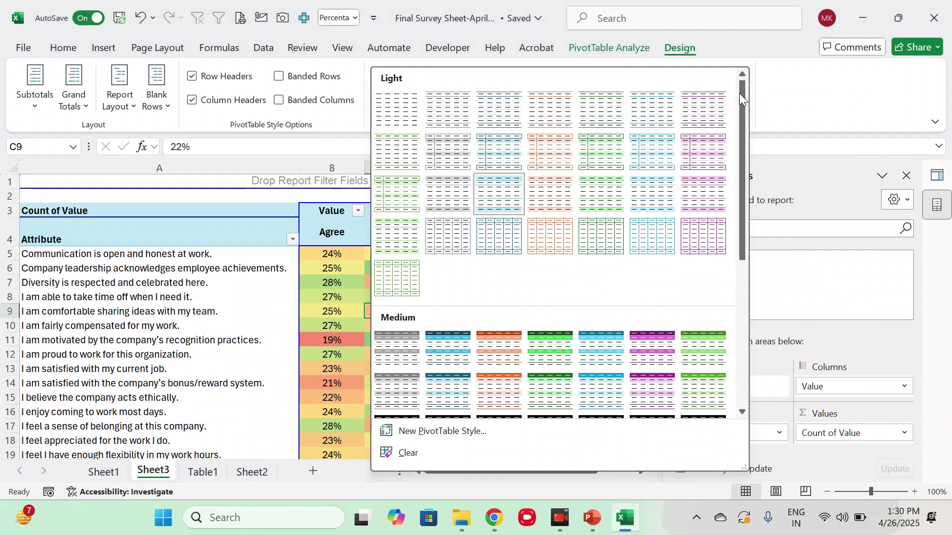
scroll(617, 296, down, 5)
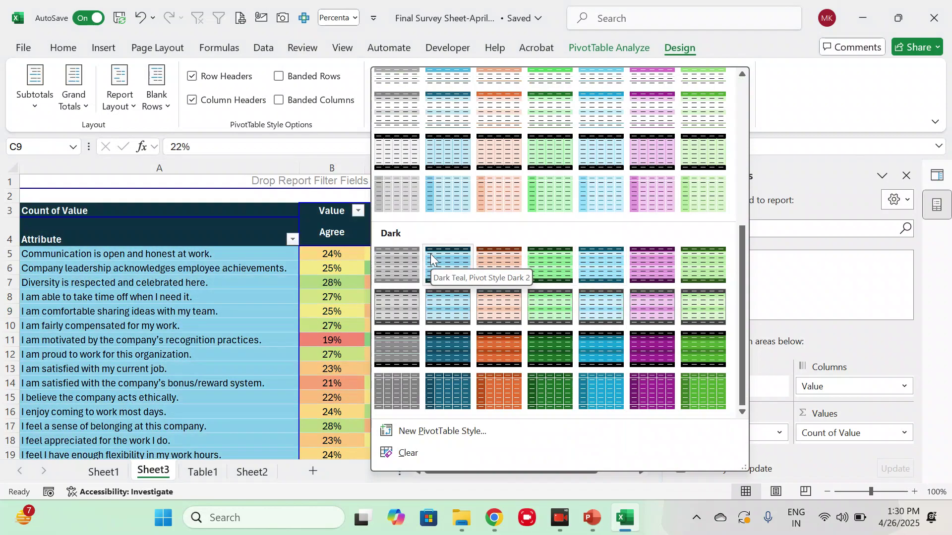
click(430, 254)
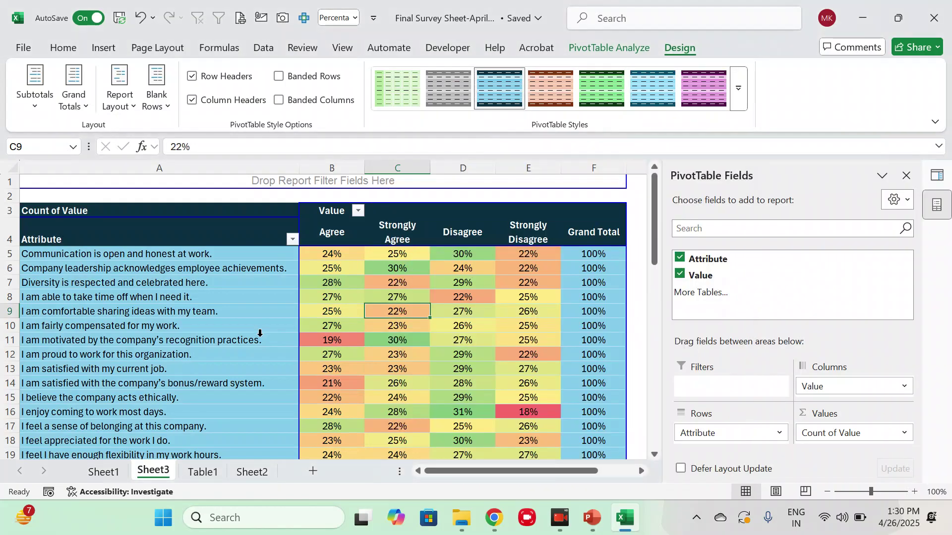
scroll(404, 329, down, 7)
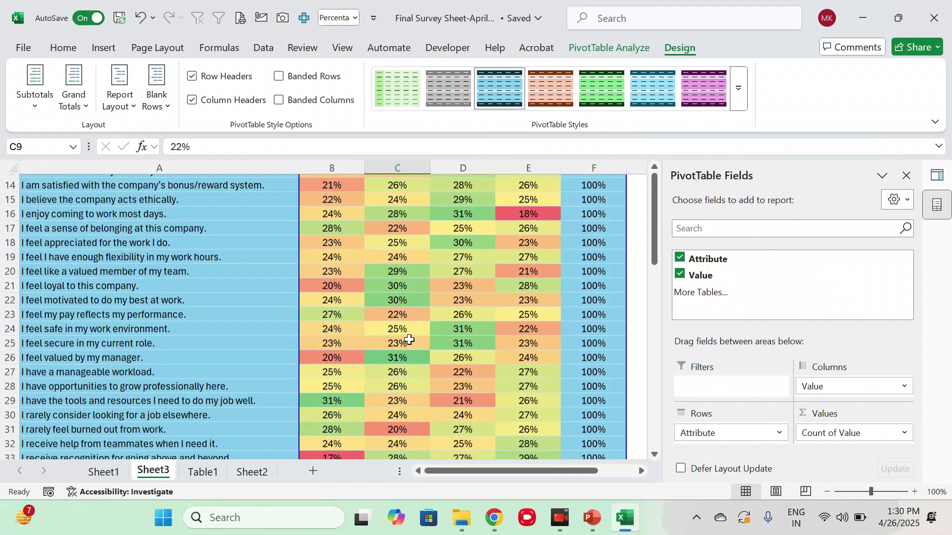
scroll(409, 339, up, 8)
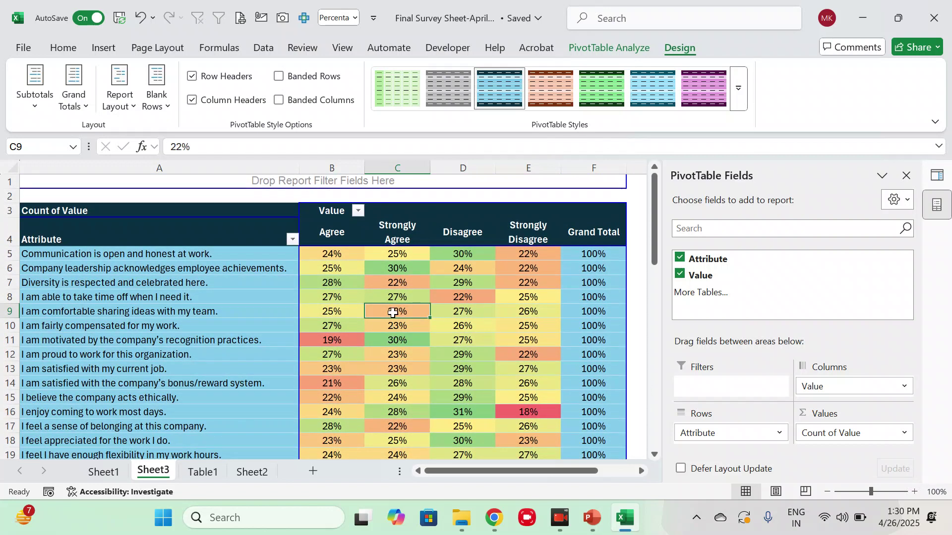
Examine the Agree and Strongly Agree percentages for the questions on leadership acknowledging achievements and the company's recognition practices.
click(398, 271)
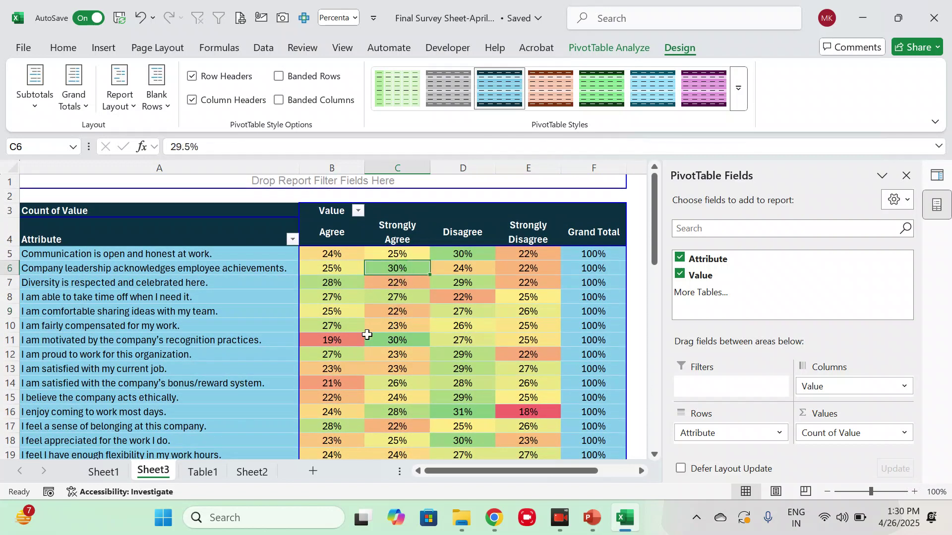
mouse_move(366, 335)
key(Left)
key(Left)
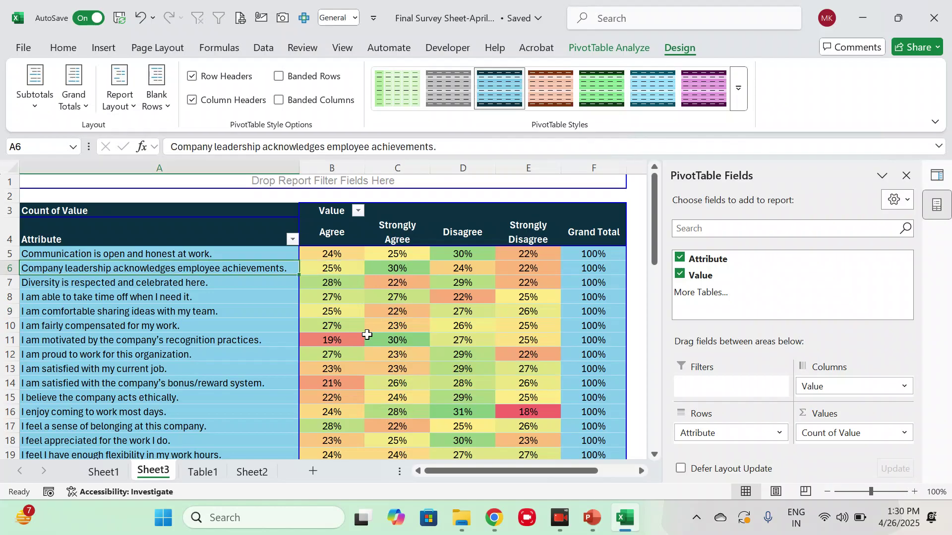
key(Right)
key(Right)
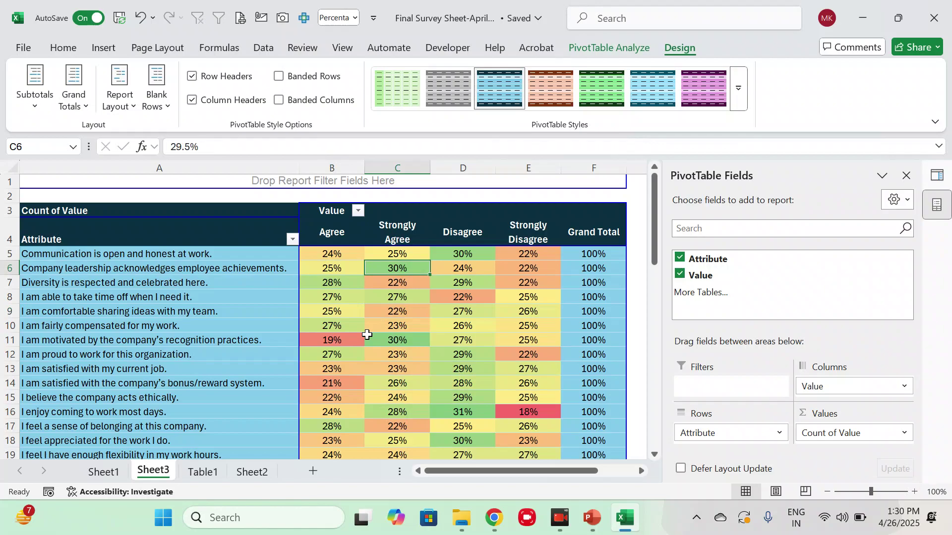
key(Down)
key(Down)
key(Down)
key(Down)
key(Down)
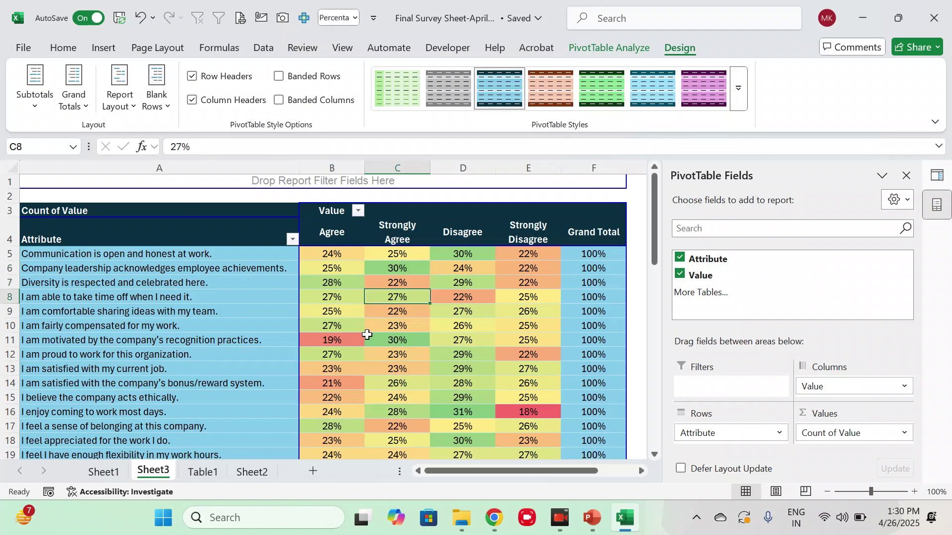
key(Left)
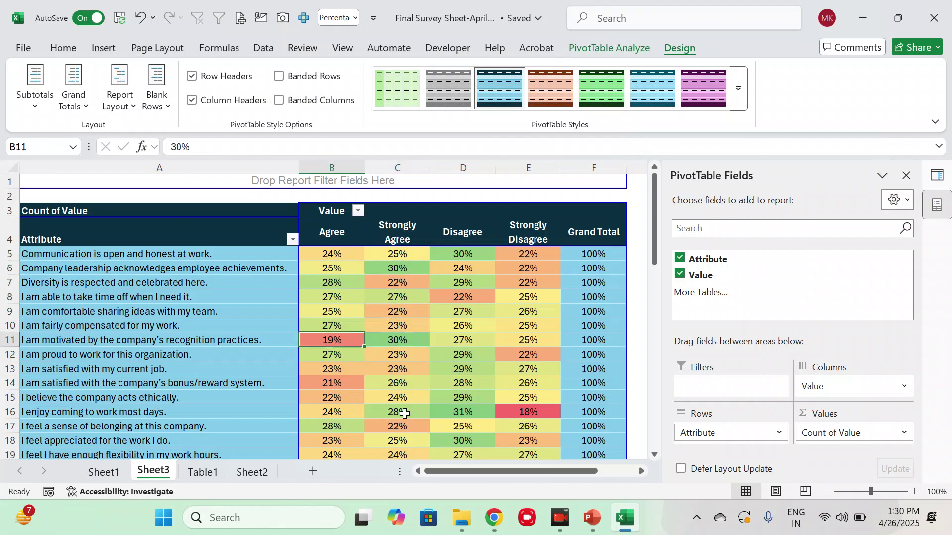
key(Right)
key(Left)
key(Left)
key(Right)
key(Left)
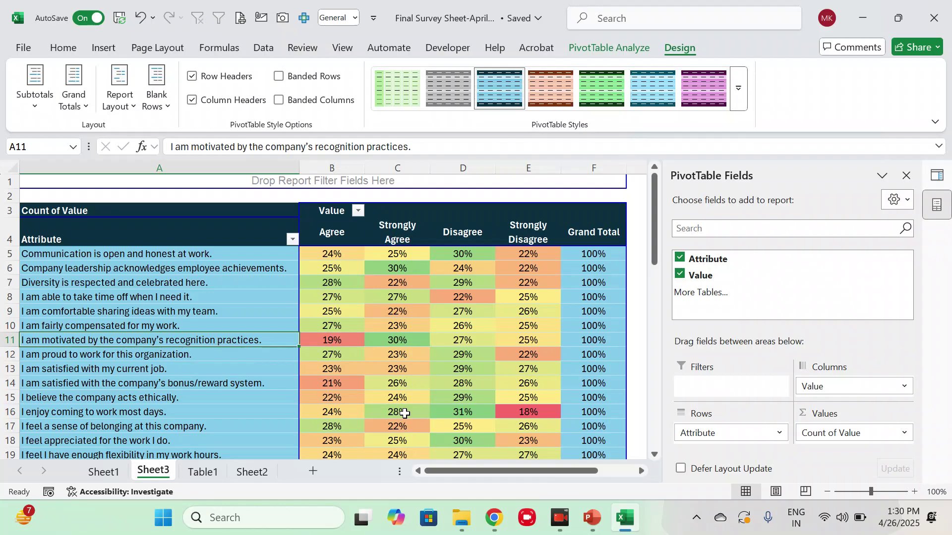
Examine the Strongly Agree percentages down the column and match row 50 to its question about a comfortable, productive workspace.
key(Right)
key(Up)
key(Right)
key(Down)
key(Down)
key(Down)
key(Down)
key(Down)
key(Down)
key(Down)
key(Down)
key(Down)
key(Down)
key(Down)
key(Down)
key(Down)
key(Down)
key(Down)
key(Down)
key(Down)
key(Down)
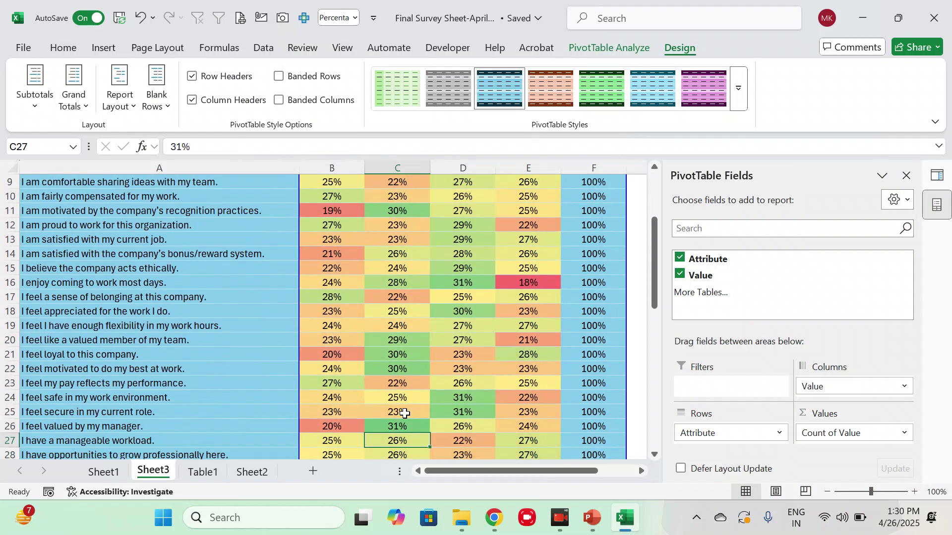
key(Down)
key(Down)
key(Down)
key(Down)
key(Down)
key(Up)
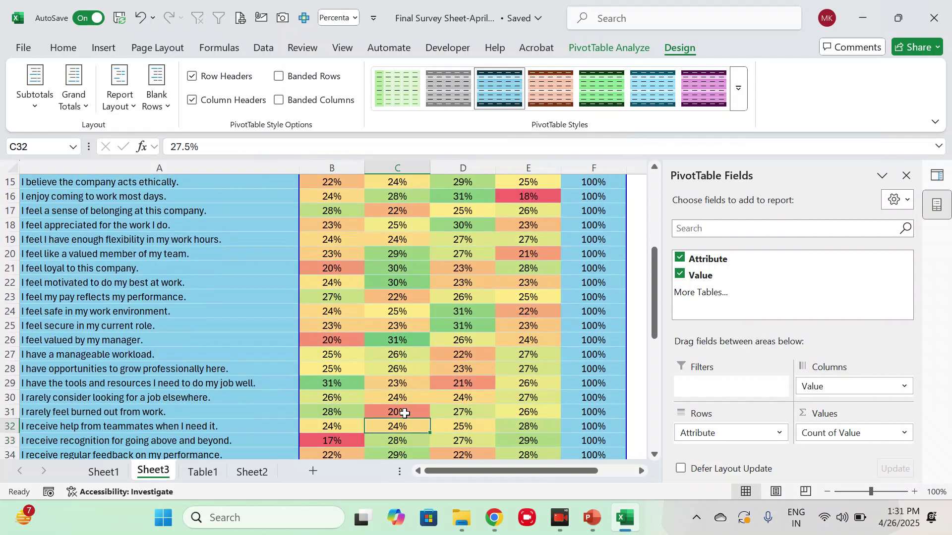
key(Down)
key(Down)
key(Down)
key(Down)
key(Down)
key(Down)
key(Down)
key(Down)
key(Down)
key(Down)
key(Down)
key(Down)
key(Down)
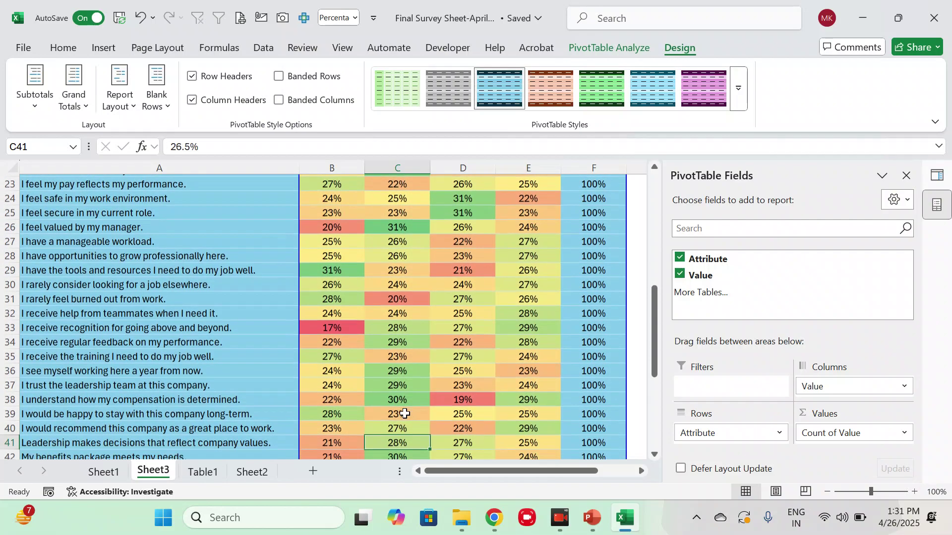
key(Down)
key(Down)
key(Down)
key(Down)
key(Down)
key(Down)
key(Down)
key(Down)
key(Down)
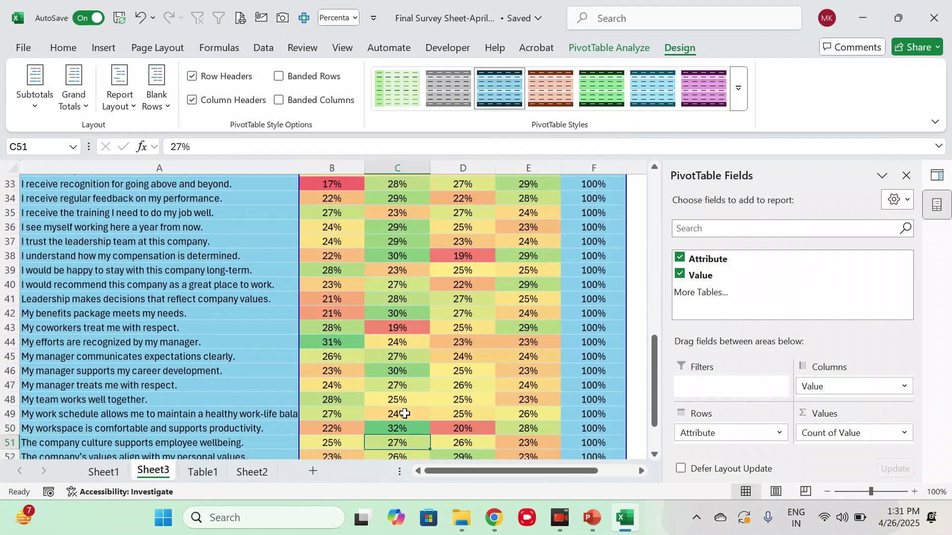
key(Down)
key(Down)
key(Up)
key(Up)
key(Up)
key(Up)
key(Up)
key(Up)
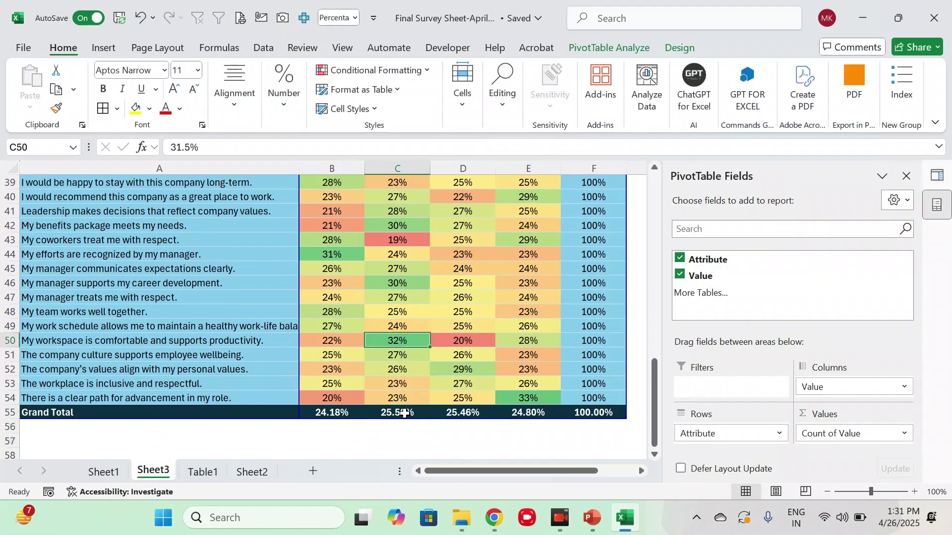
key(Left)
key(Left)
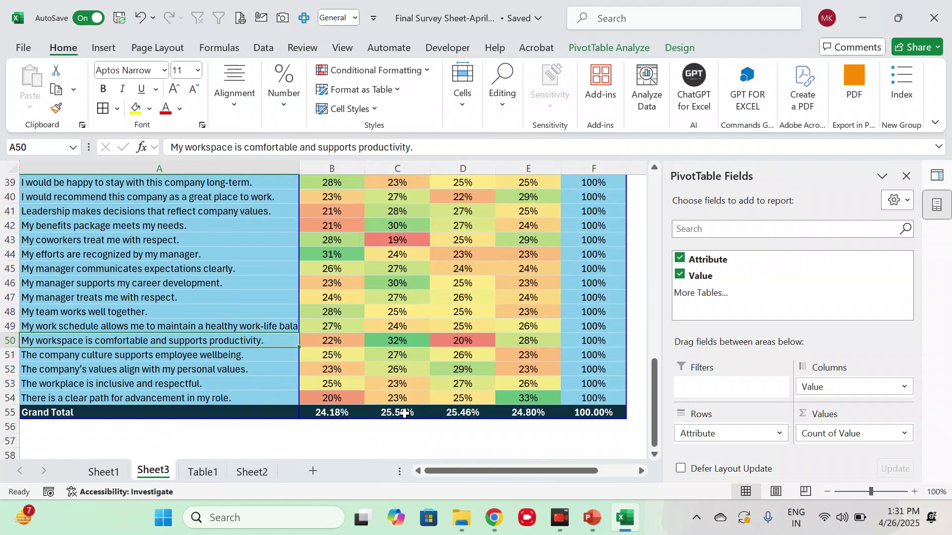
Examine the Disagree percentages from the workspace question in row 50 up to the first questions of the PivotTable.
key(Right)
key(Right)
key(Right)
key(Up)
key(Up)
key(Up)
key(Up)
key(Up)
key(Up)
key(Up)
key(Up)
key(Up)
key(Up)
key(Up)
key(Up)
key(Up)
key(Up)
key(Up)
key(Up)
key(Up)
key(Up)
key(Up)
key(Up)
key(Up)
key(Up)
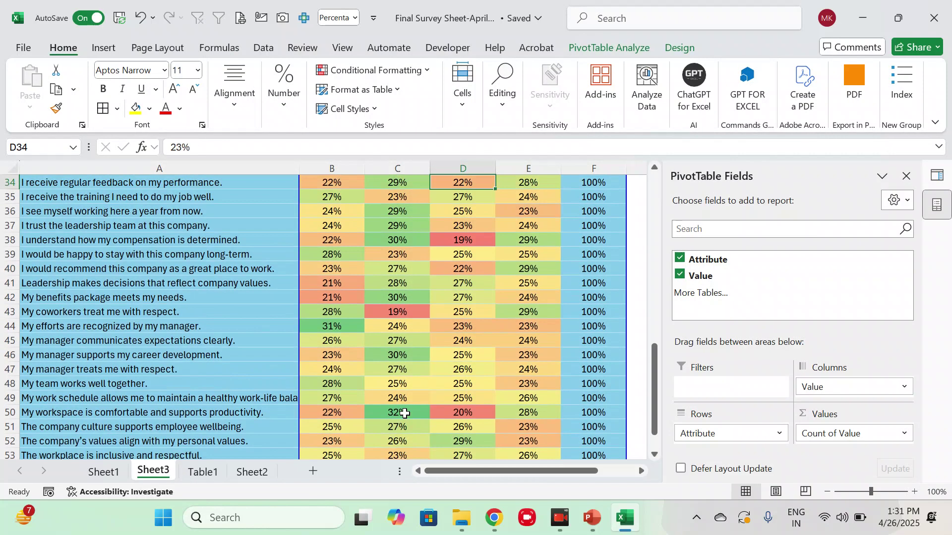
key(Up)
key(Up)
key(Up)
key(Up)
key(Up)
key(Up)
key(Up)
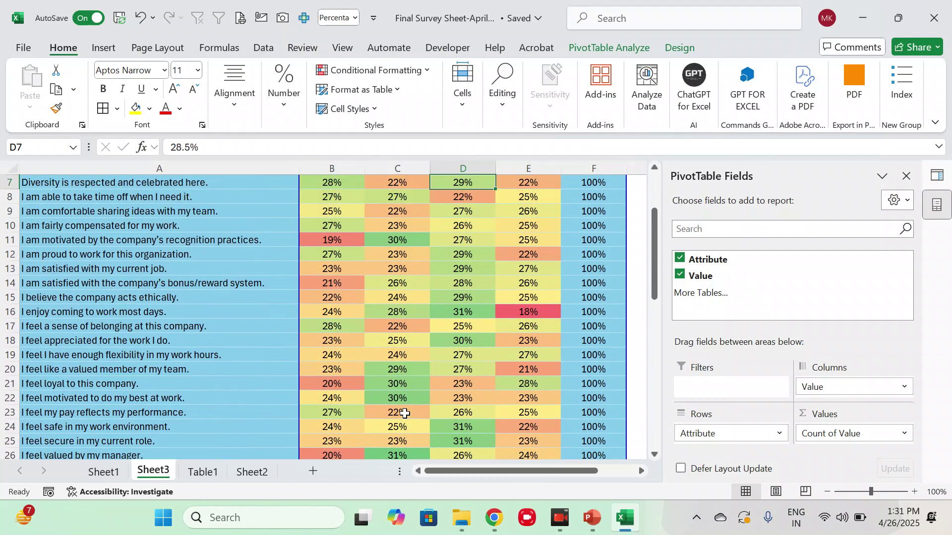
Compare the Disagree and Strongly Disagree percentages in row 16 for the question "I enjoy coming to work most days.".
key(Down)
key(Down)
key(Down)
key(Down)
key(Down)
key(Down)
key(Down)
key(Down)
key(Down)
key(Down)
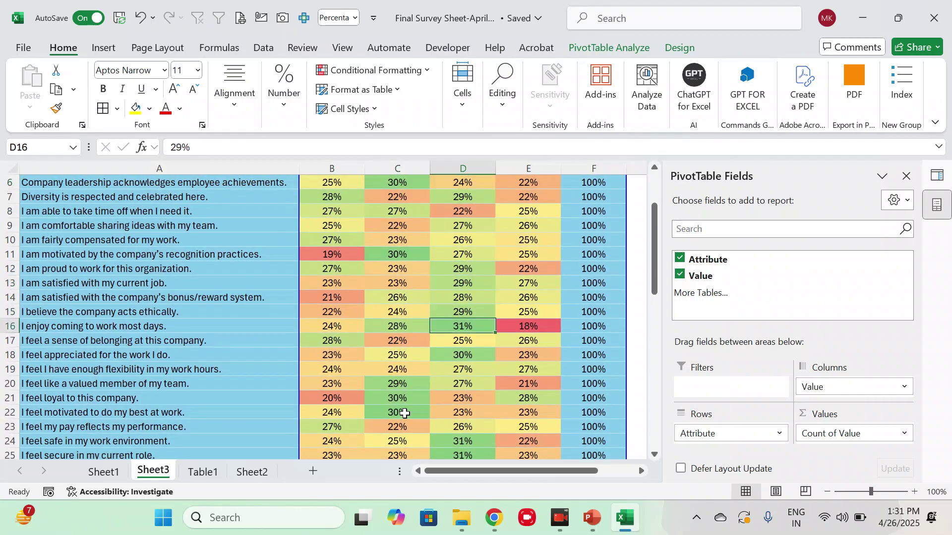
key(Right)
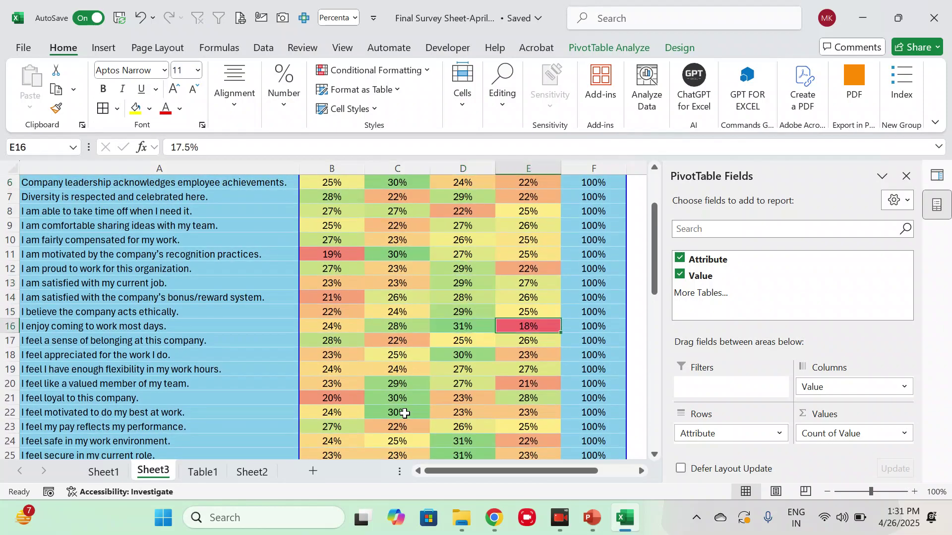
key(Left)
key(Left)
key(Left)
key(Left)
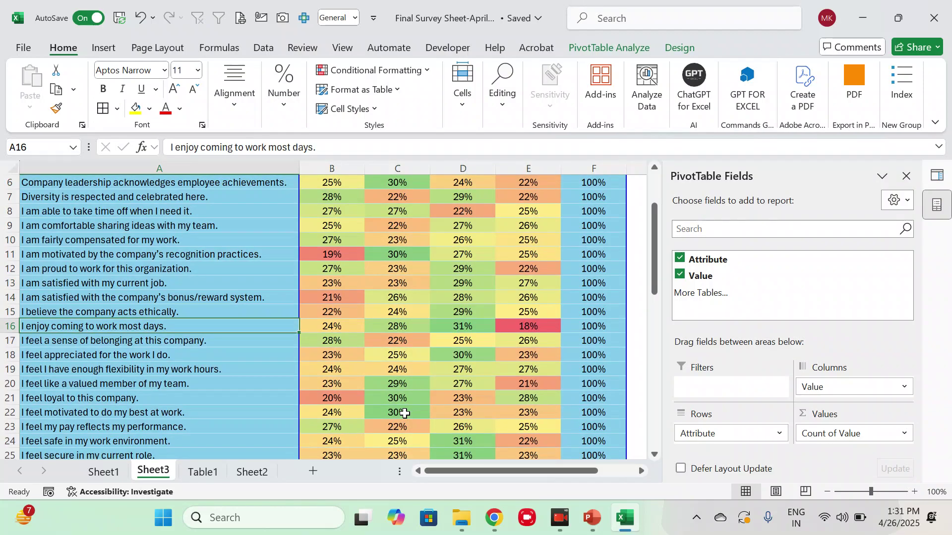
Examine the Strongly Disagree percentages from the question in row 16 up to the column heading.
key(Right)
key(Right)
key(Right)
key(Right)
key(Up)
key(Up)
key(Up)
key(Up)
key(Up)
key(Up)
key(Up)
key(Up)
key(Up)
key(Up)
key(Up)
key(Up)
key(Up)
key(Up)
key(Up)
key(Down)
key(Down)
key(Down)
key(Down)
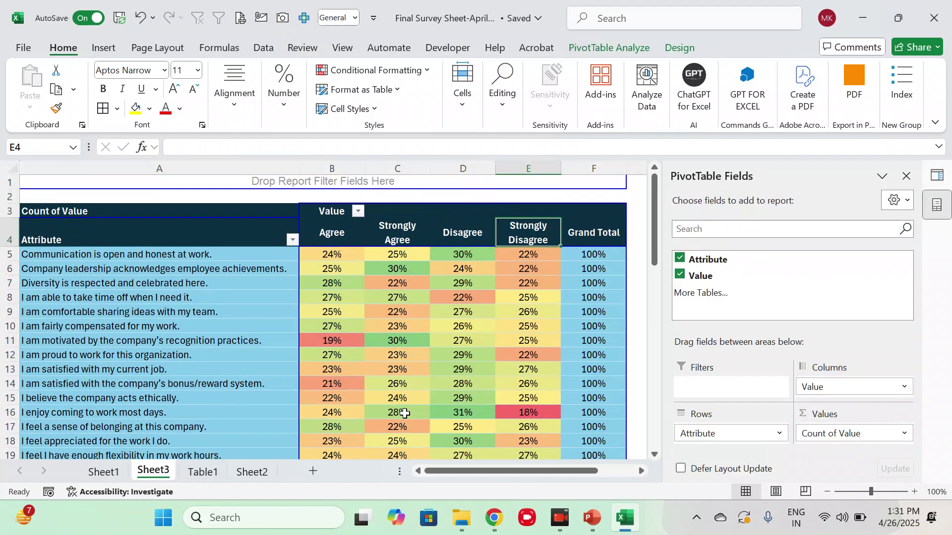
Examine the Disagree and Strongly Agree percentages for the first questions of the PivotTable.
key(Left)
key(Down)
key(Down)
key(Down)
key(Down)
key(Down)
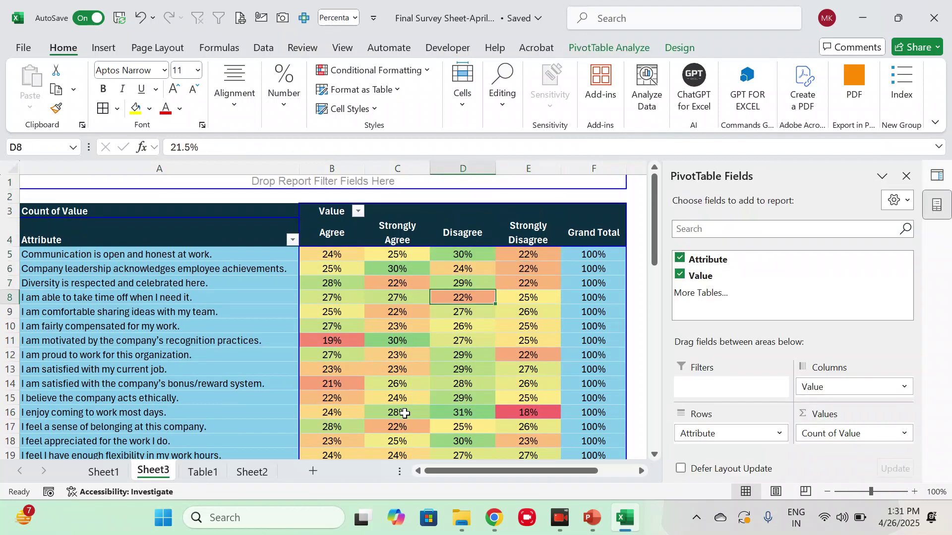
key(Down)
key(Left)
key(Down)
key(Up)
key(Up)
key(Up)
key(Up)
key(Up)
key(Up)
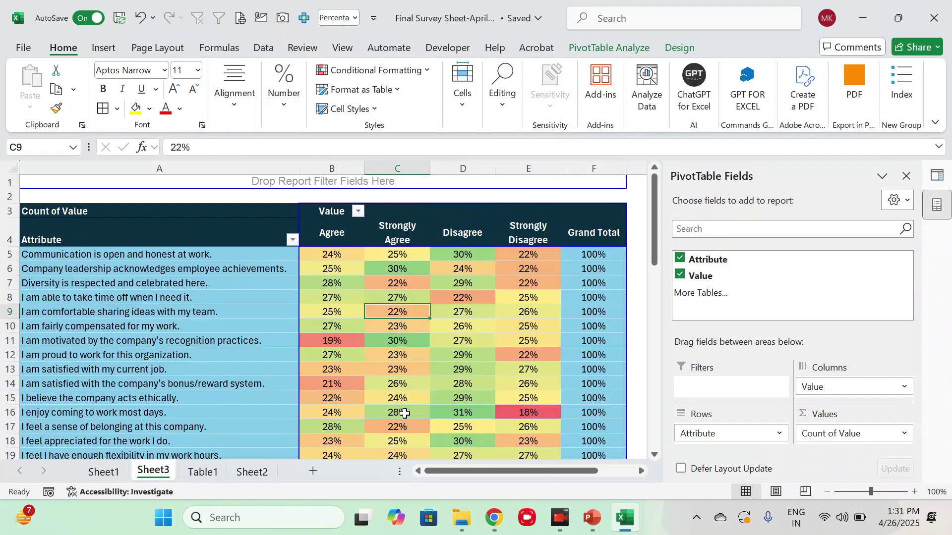
Examine the Agree percentages down the column and back up to the first questions.
key(Left)
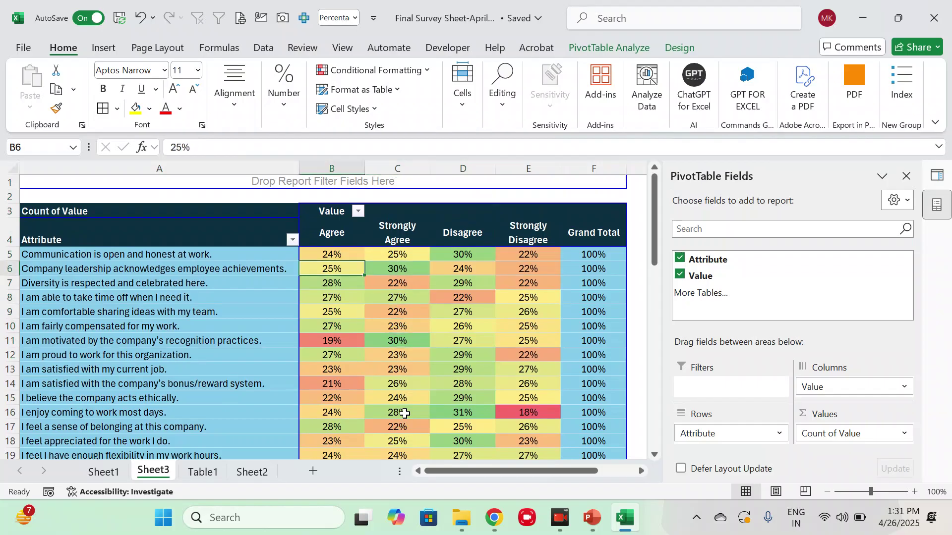
key(Down)
key(Down)
key(Down)
key(Down)
key(Down)
key(Down)
key(Down)
key(Down)
key(Down)
key(Down)
key(Down)
key(Down)
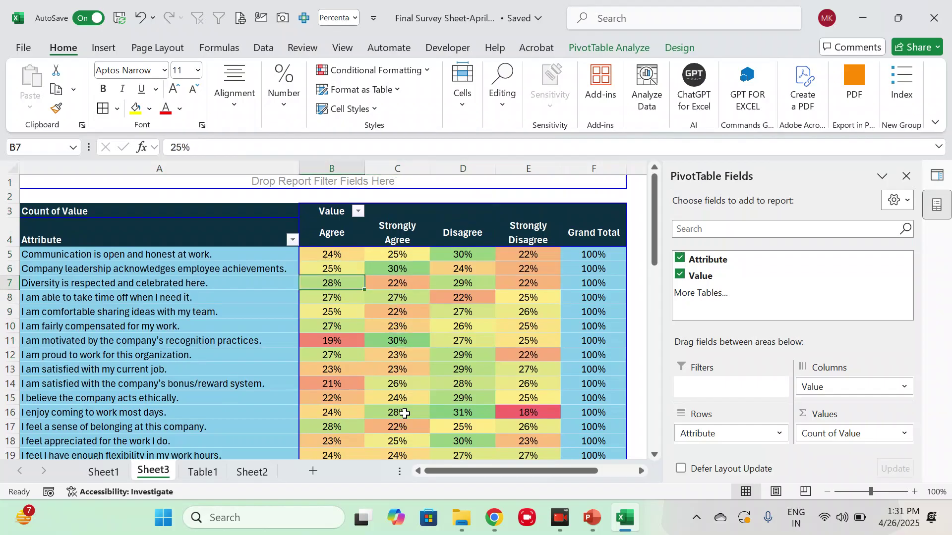
key(Down)
key(Down)
key(Down)
key(Down)
key(Down)
key(Down)
key(Down)
key(Down)
key(Down)
key(Down)
key(Up)
key(Up)
key(Up)
key(Up)
key(Up)
key(Up)
key(Up)
key(Up)
key(Up)
key(Up)
key(Up)
key(Up)
key(Up)
key(Up)
key(Up)
key(Up)
key(Up)
key(Up)
key(Up)
key(Up)
key(Down)
key(Down)
key(Down)
key(Down)
key(Down)
key(Down)
key(Down)
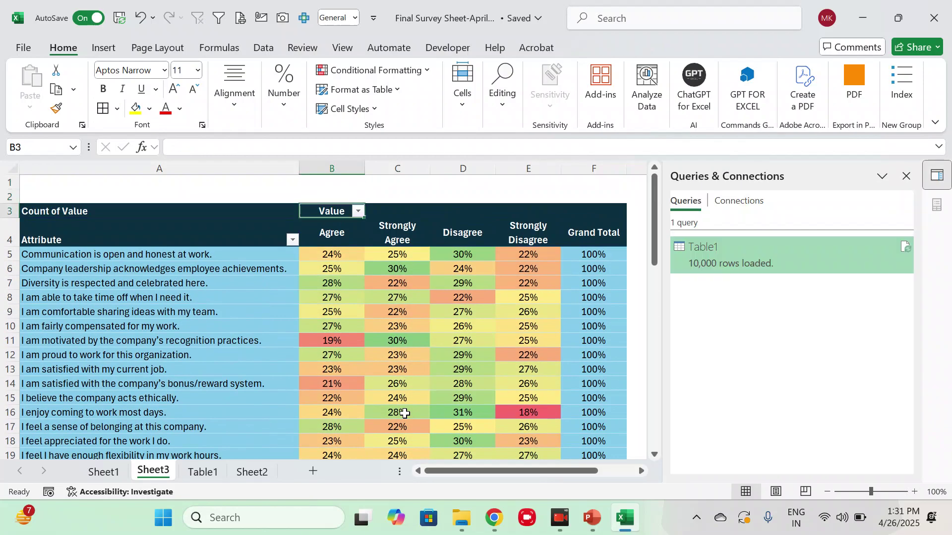
key(Down)
key(Down)
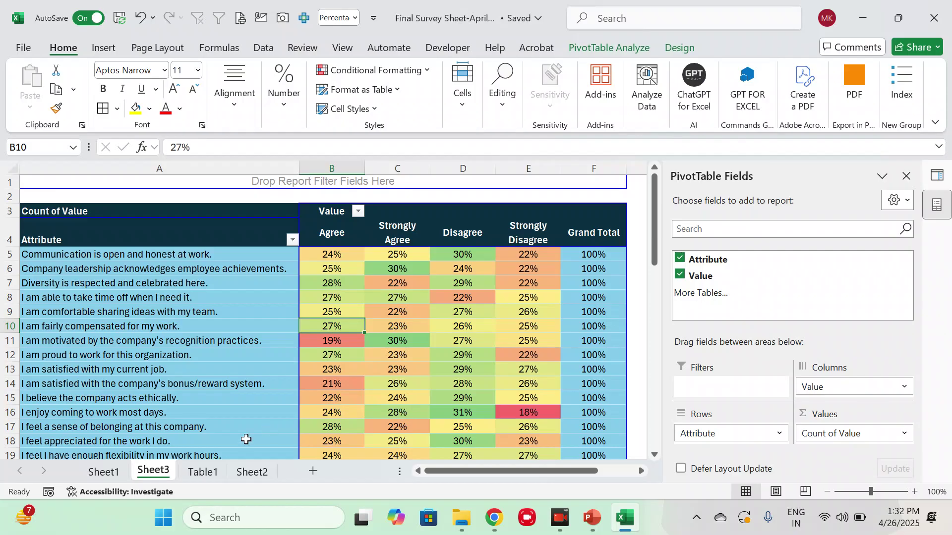
Check the unpivoted survey data on the Table1 sheet and return to the PivotTable on Sheet3.
click(202, 474)
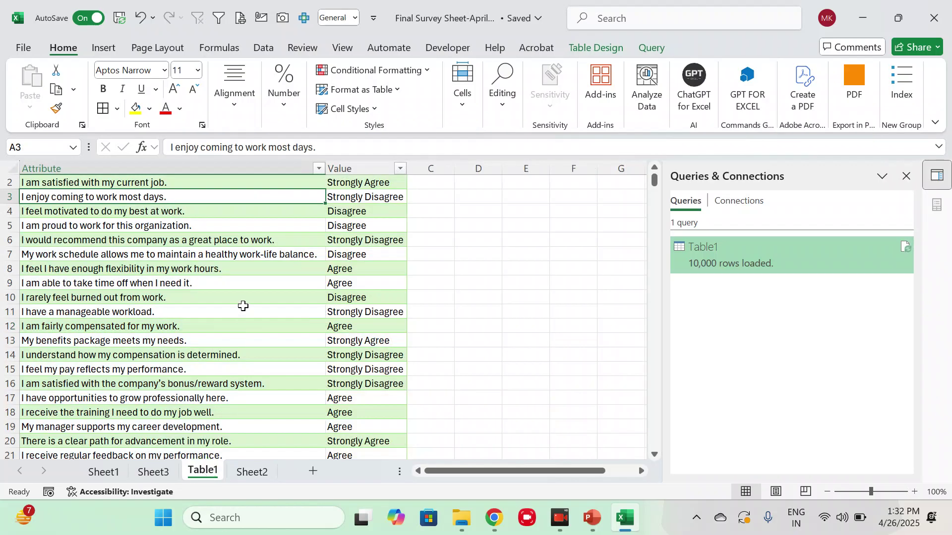
click(154, 472)
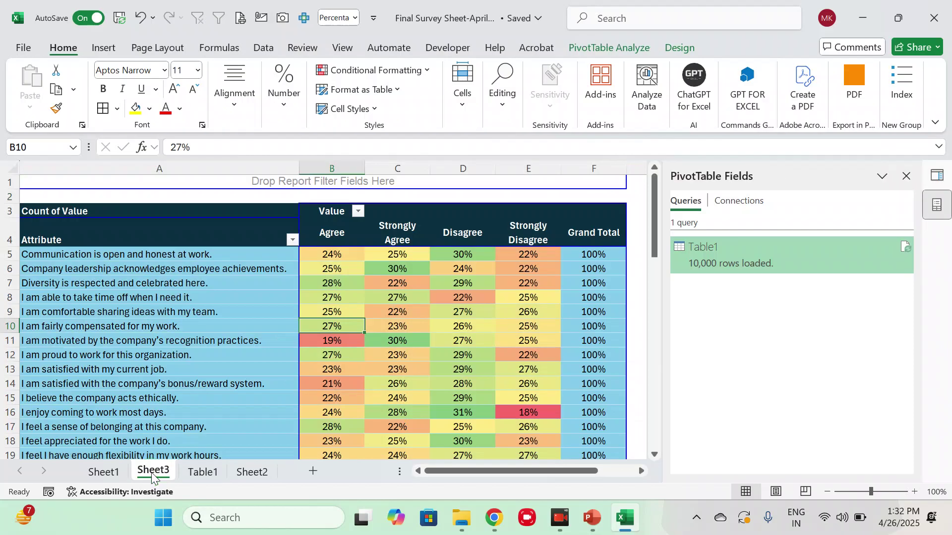
mouse_move(401, 340)
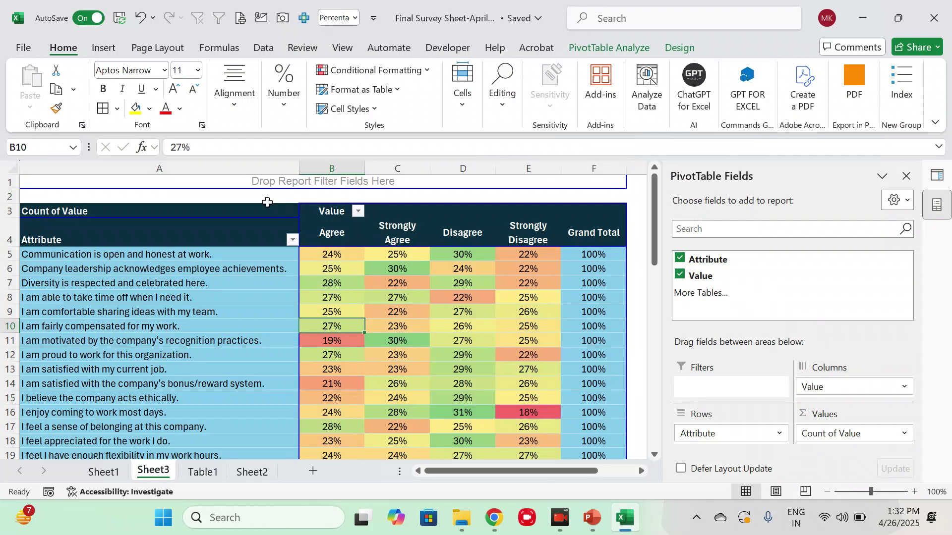
Copy the whole PivotTable on Sheet3, from the Count of Value heading through the Grand Total row.
click(226, 198)
key(Down)
key(shift+Right)
key(shift+Right)
key(shift+Right)
key(shift+Right)
key(shift+Right)
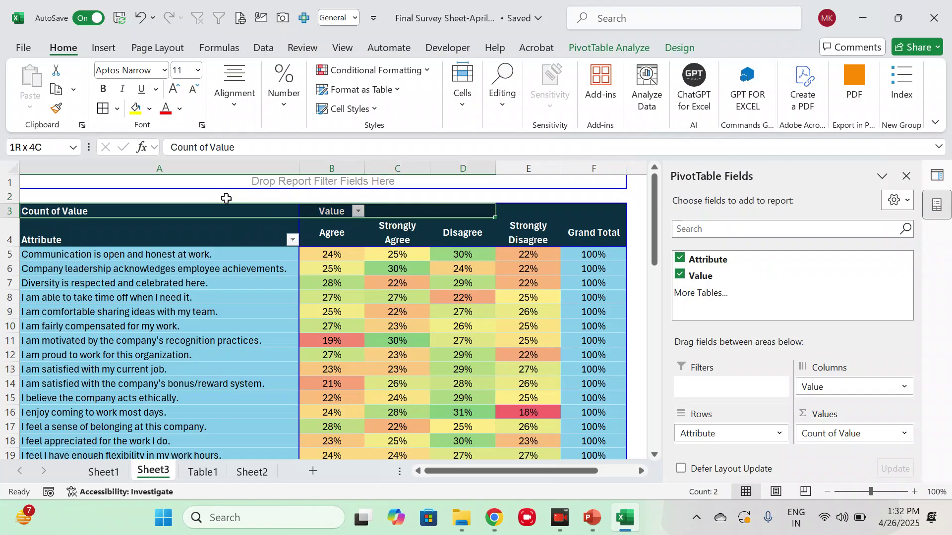
key(ctrl+shift+Down)
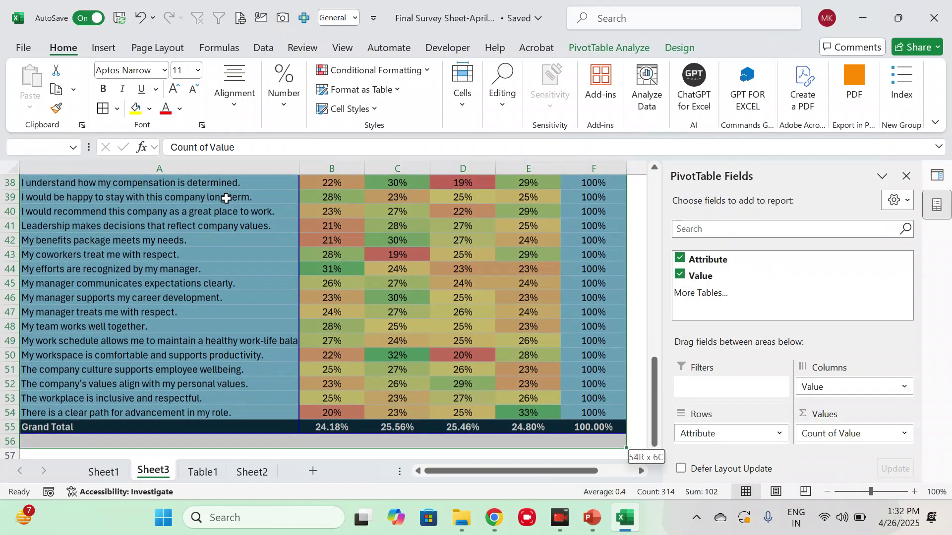
key(ctrl+c)
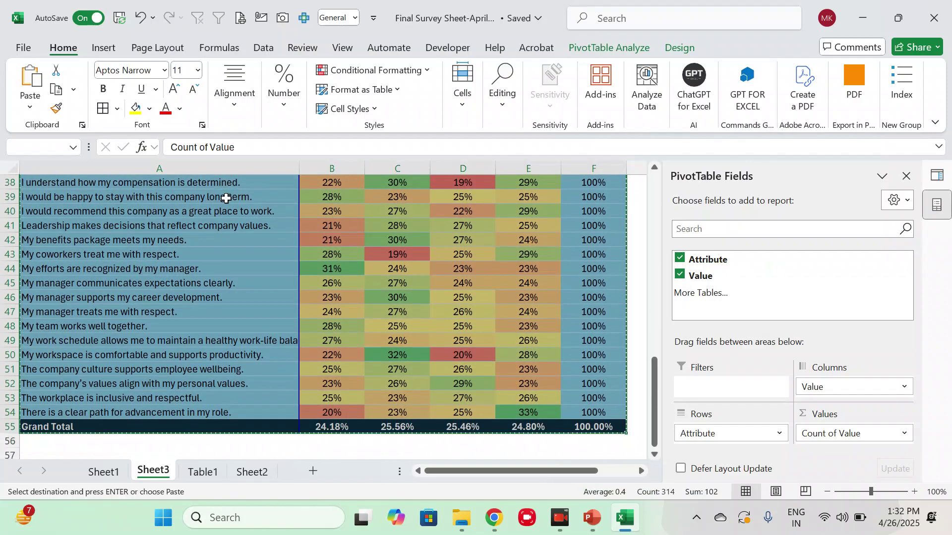
click(152, 50)
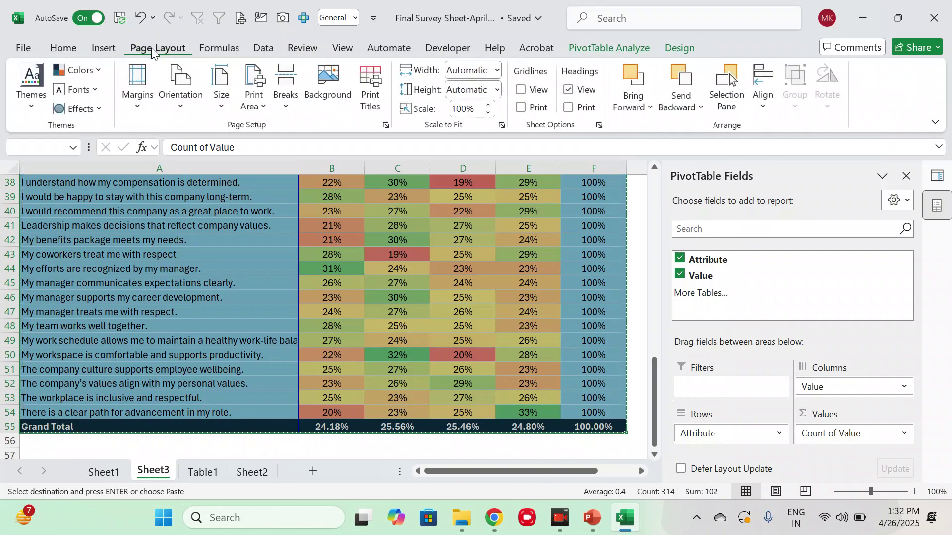
click(66, 48)
Open Paint and paste the copied PivotTable onto the canvas as a picture.
key(super)
text(pai)
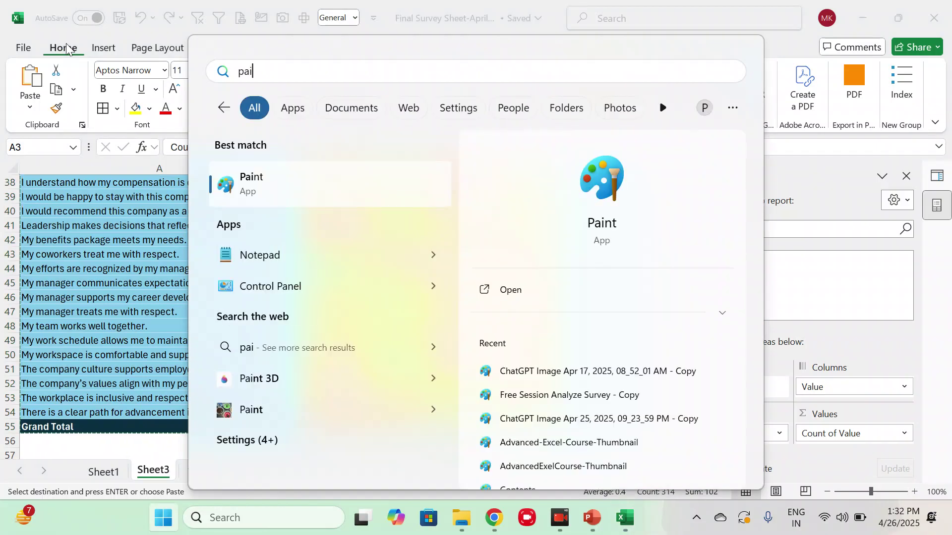
key(Return)
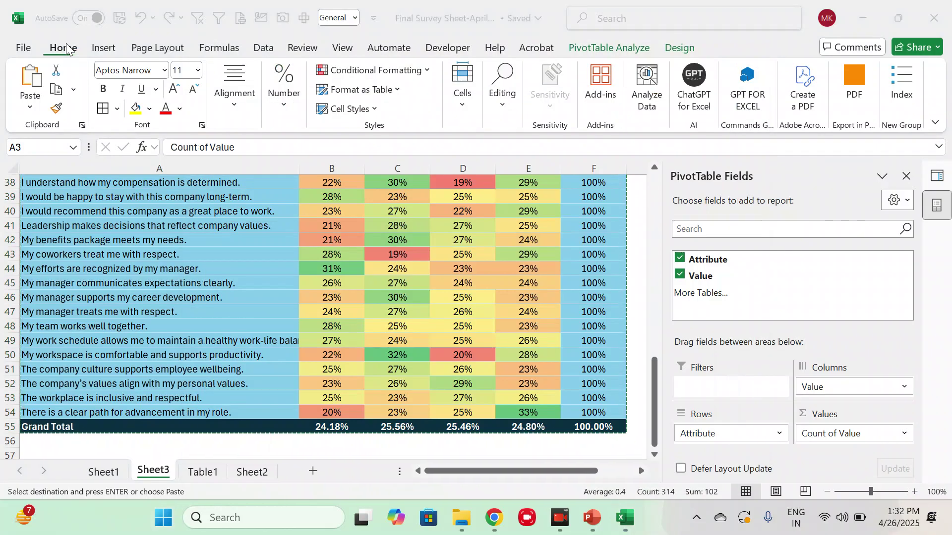
key(ctrl+v)
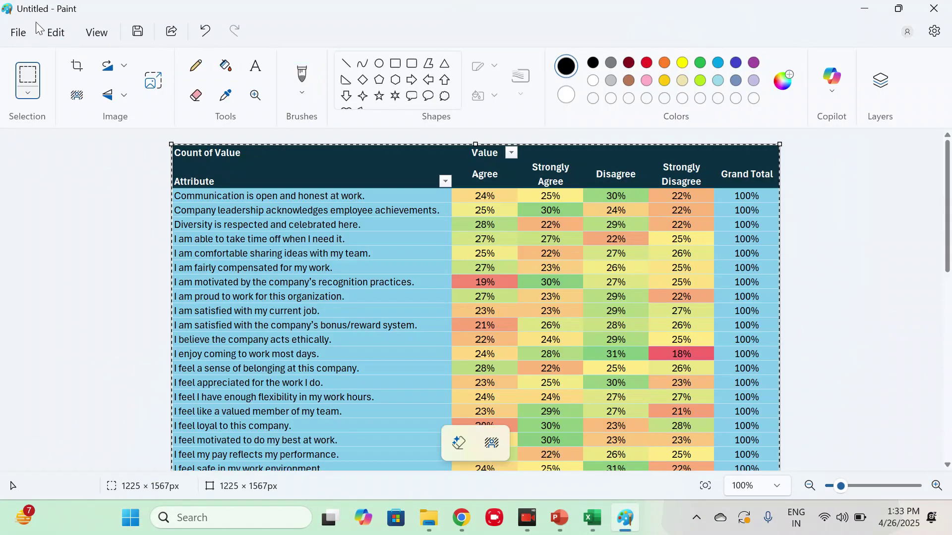
Start saving the picture under a new name with the Documents folder as its destination.
click(22, 32)
click(76, 179)
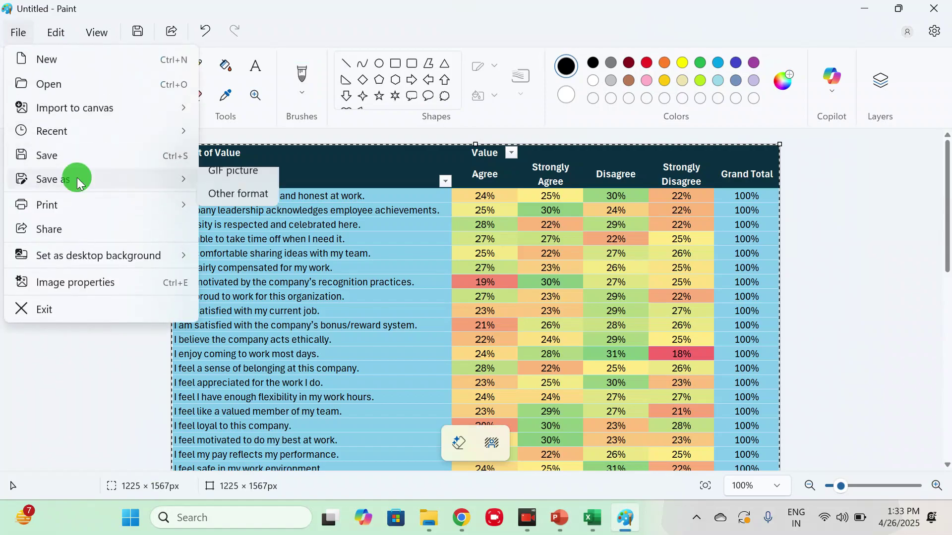
click(234, 201)
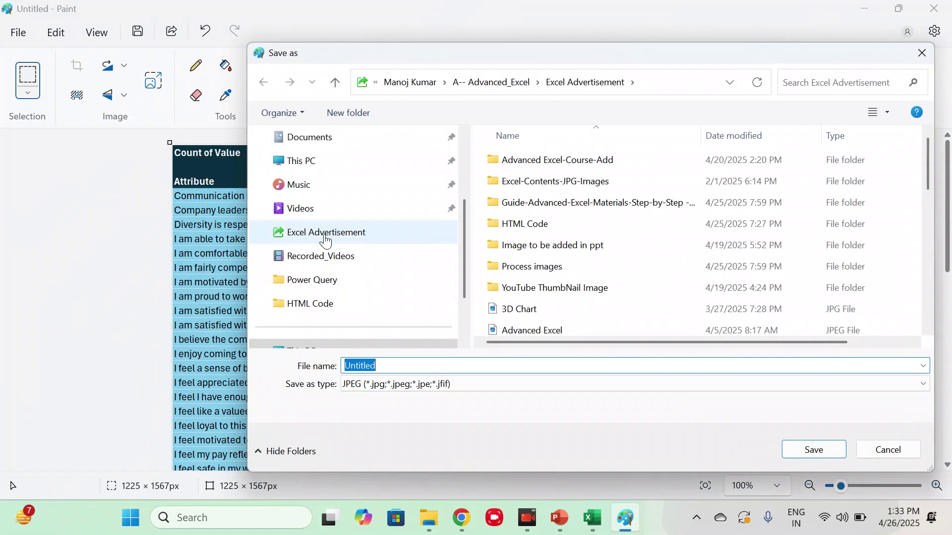
scroll(326, 241, up, 1)
click(308, 208)
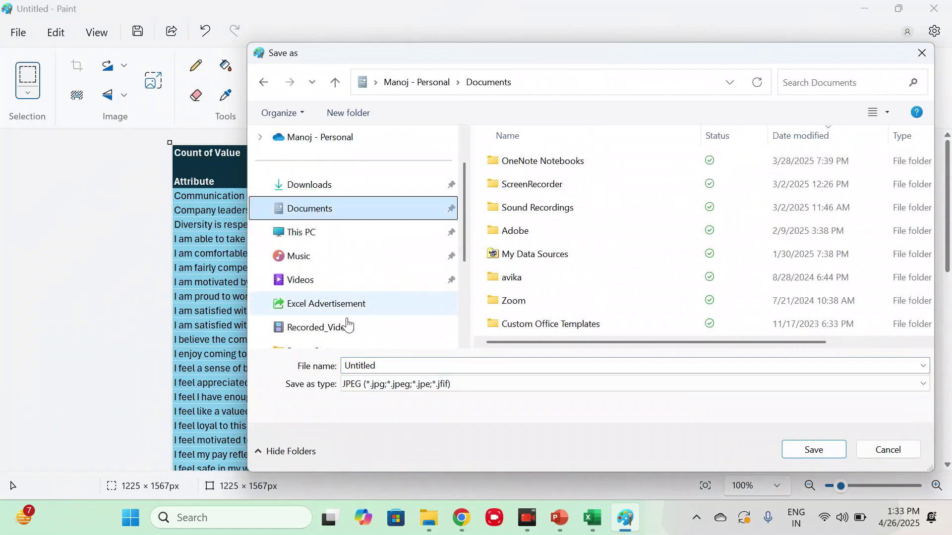
Name the picture "Final Survey-IMage" and save it as a JPEG.
key(alt+n)
text(Final Survey)
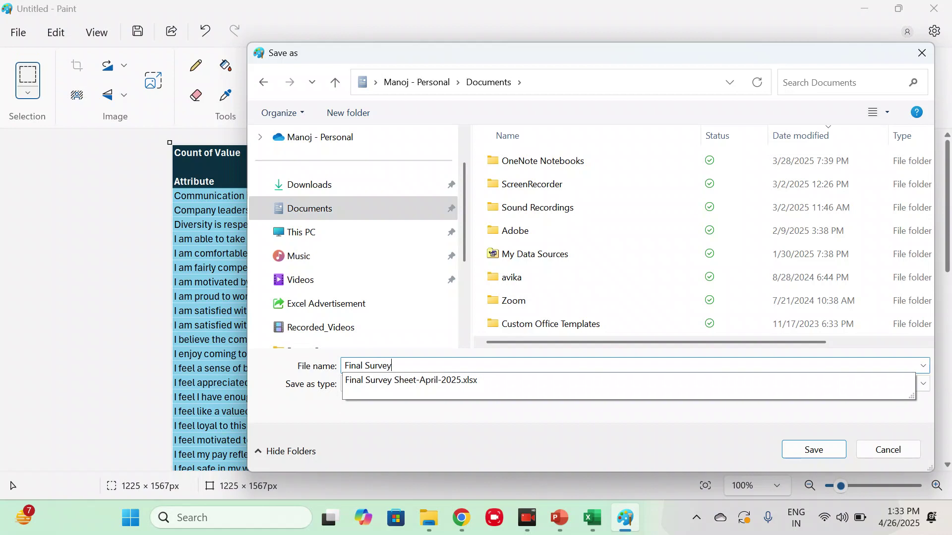
text(-inag)
key(BackSpace)
key(BackSpace)
key(BackSpace)
key(BackSpace)
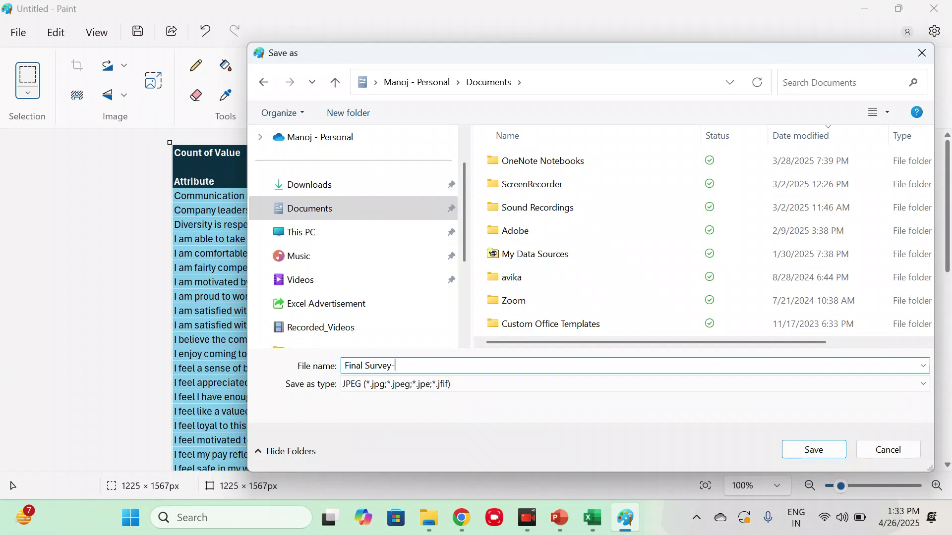
text(IMage)
key(Tab)
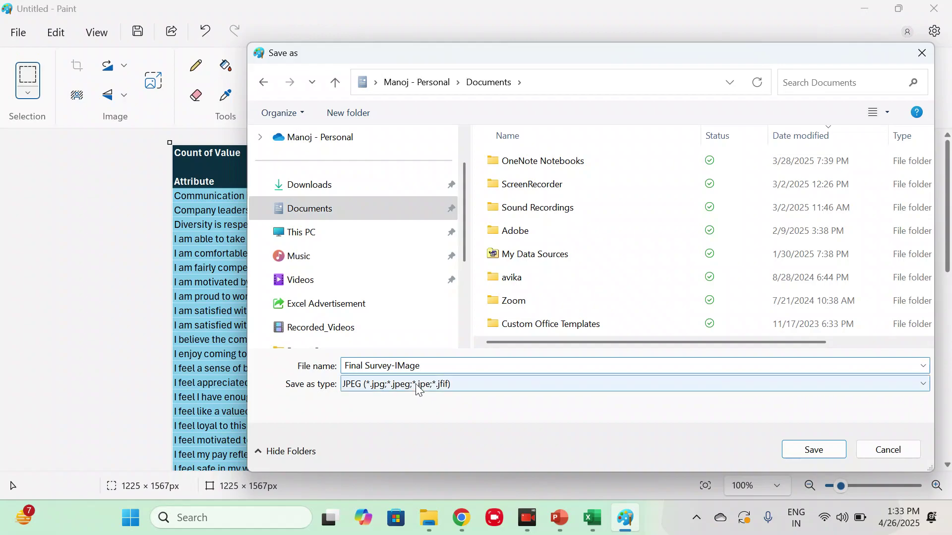
click(824, 448)
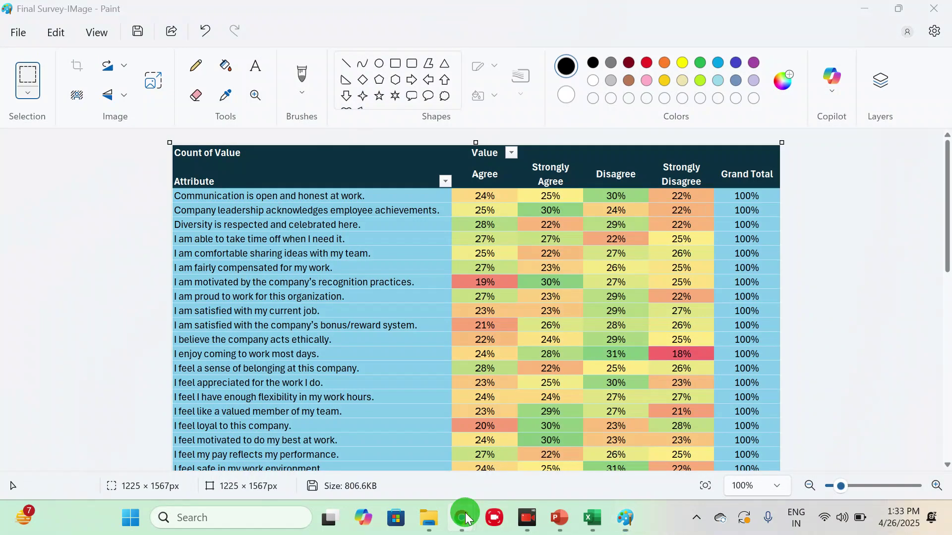
Switch to the ChatGPT survey conversation in Chrome and attach the Final Survey-IMage picture from the Documents folder.
mouse_move(466, 519)
click(516, 430)
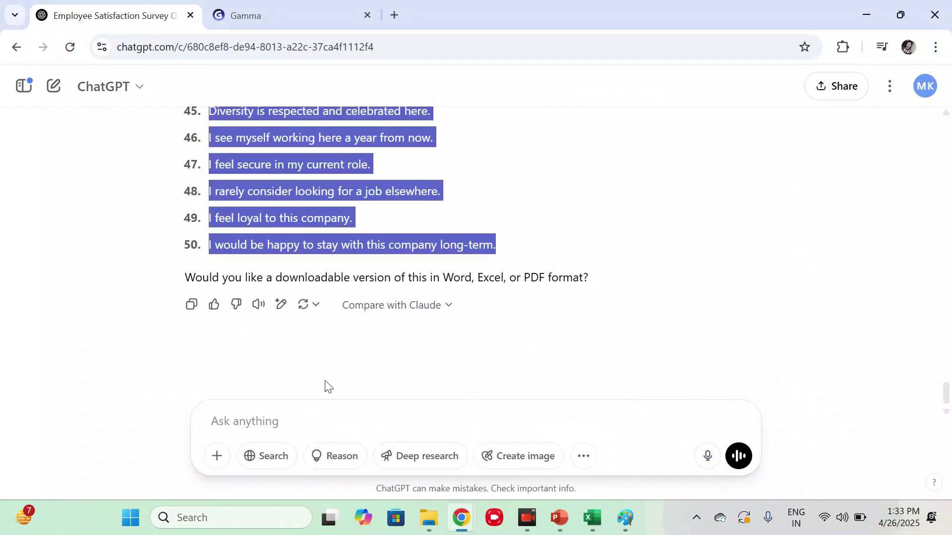
click(219, 456)
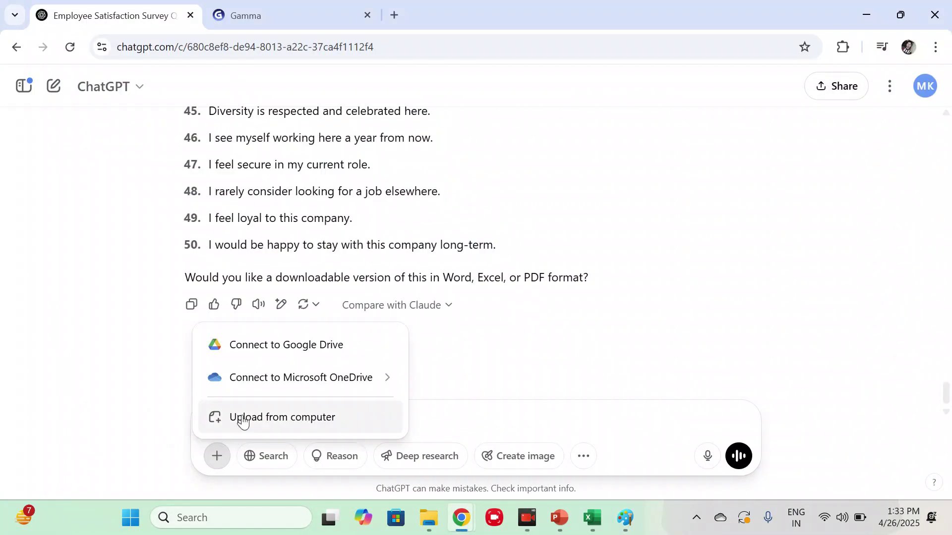
click(267, 419)
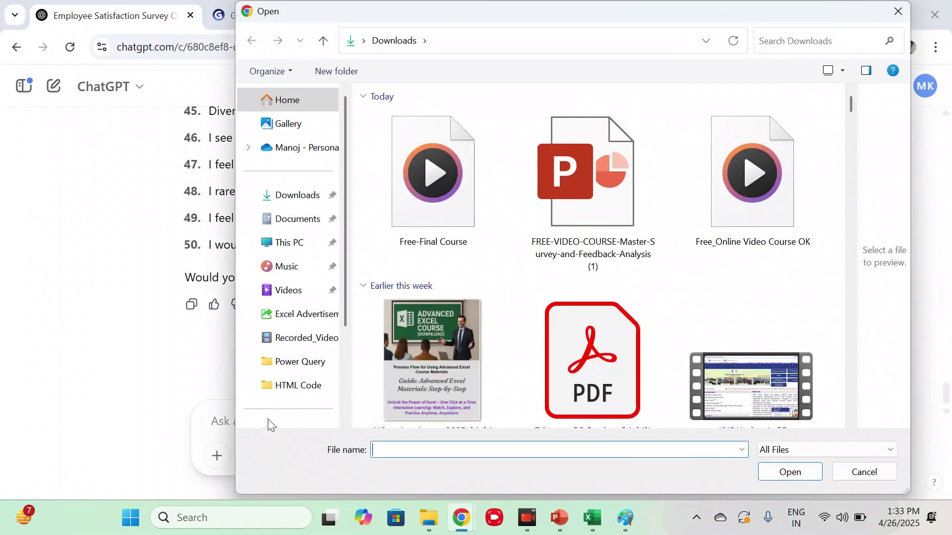
click(297, 196)
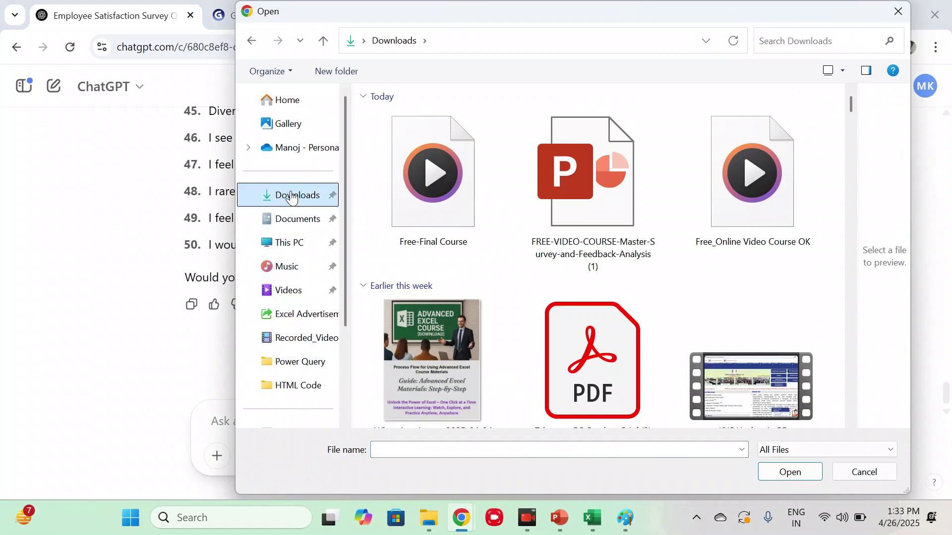
click(279, 220)
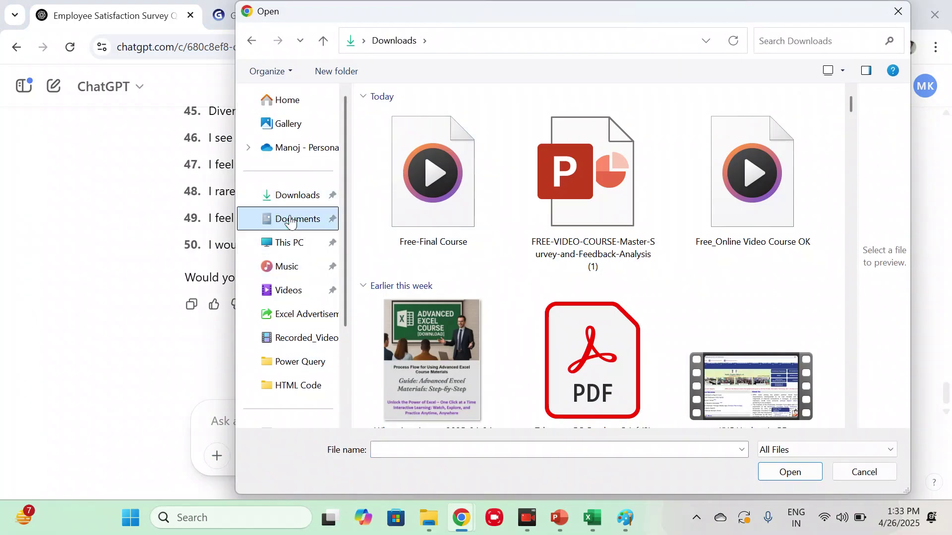
click(437, 120)
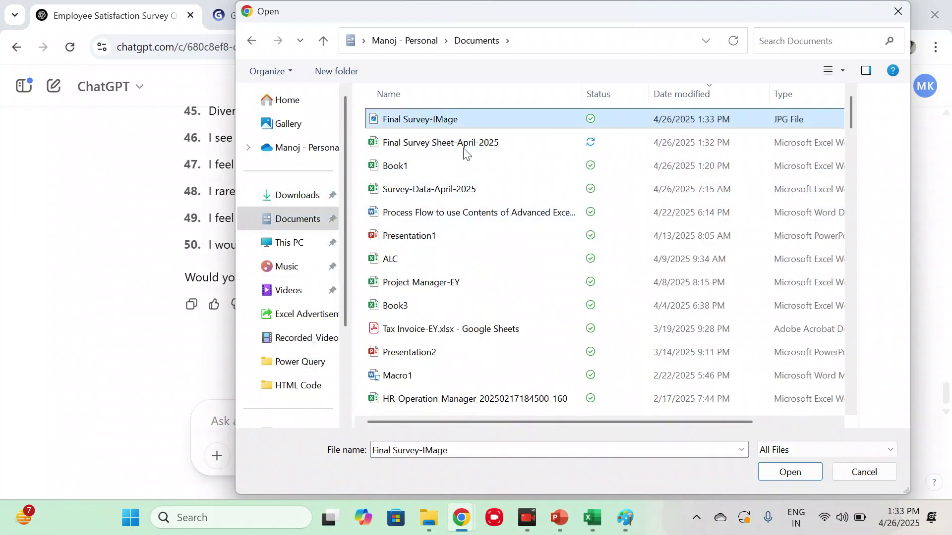
click(769, 467)
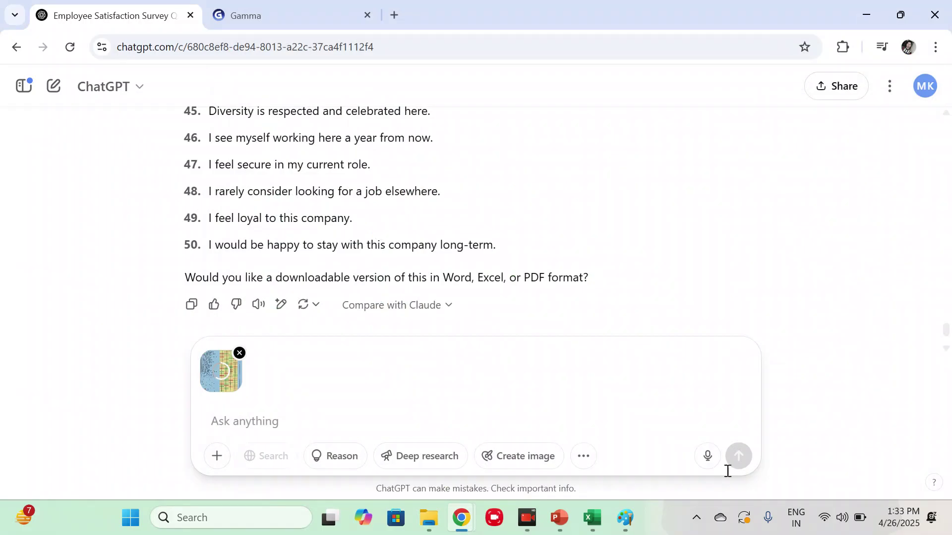
Begin the prompt with "As per attached image, provide Gaps, scope of improvement", correcting the spelling of "improvement".
click(254, 420)
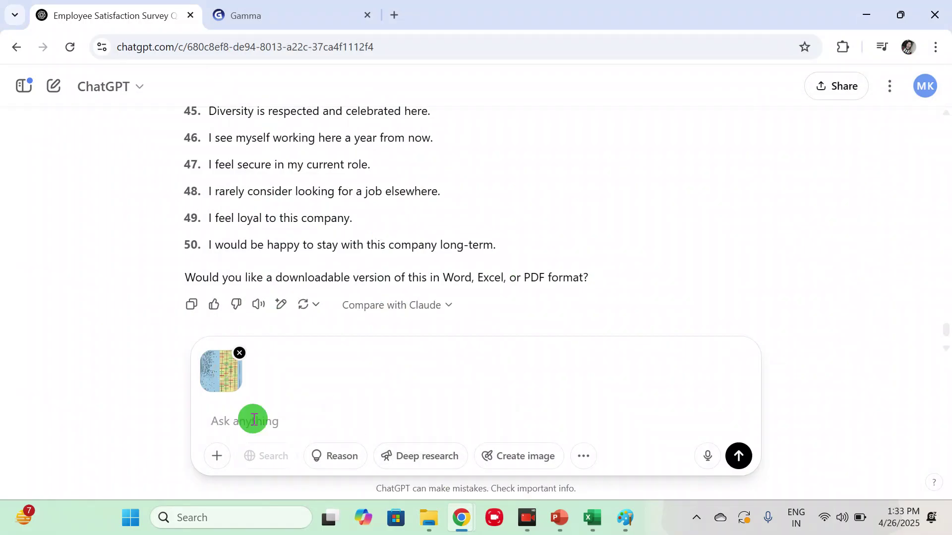
text(As per attached image)
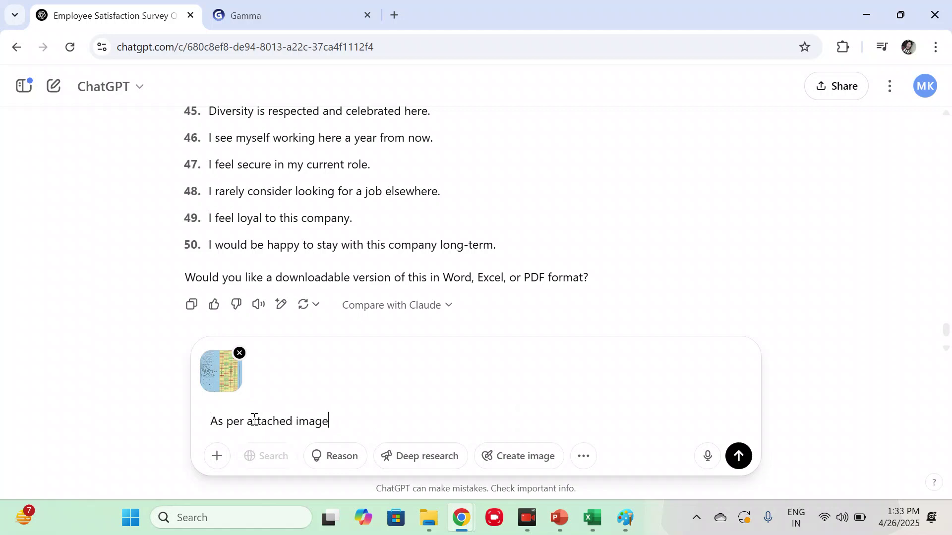
text(, provide Gaps,)
text(scope of impr)
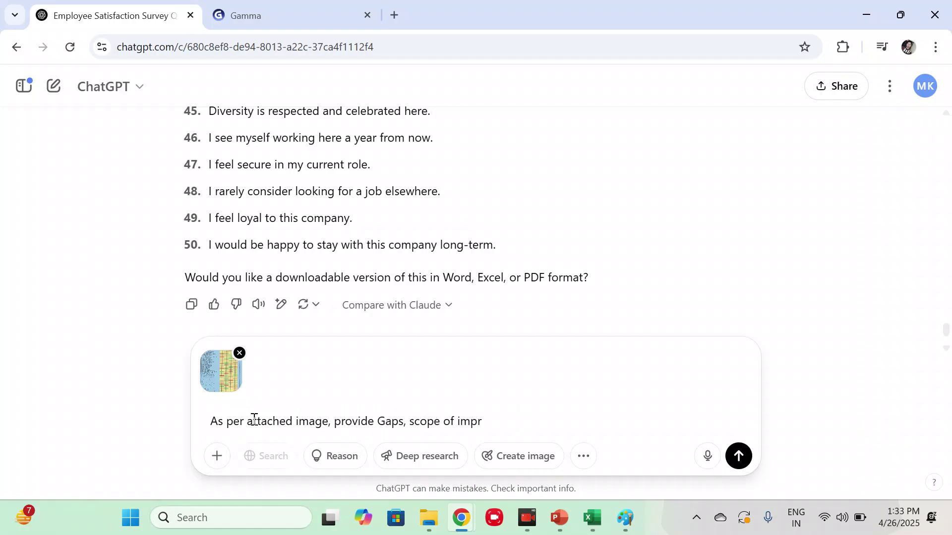
text(roovment)
click(498, 427)
right_click(497, 426)
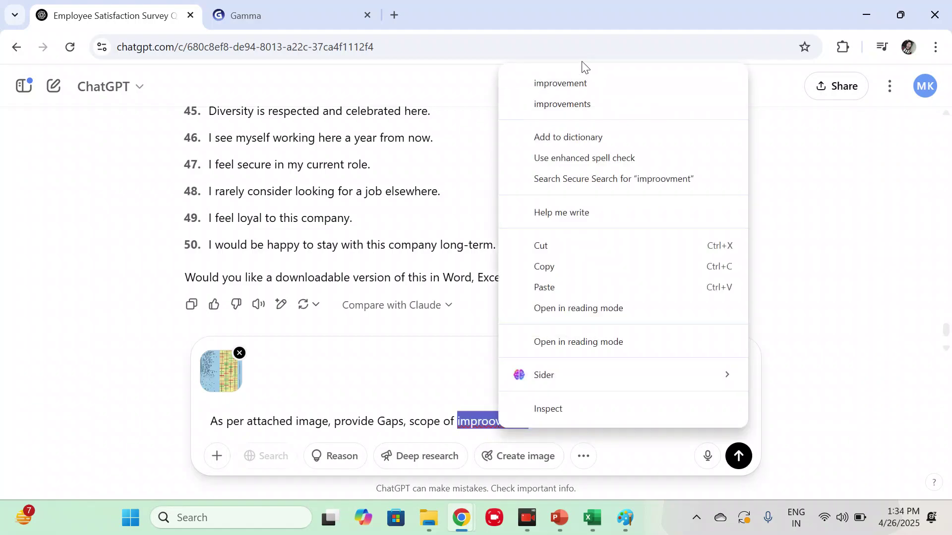
click(578, 88)
Extend the prompt with ", Action plan & best practices that be implemented", correcting the spelling of "practices".
text(, Action plan & b)
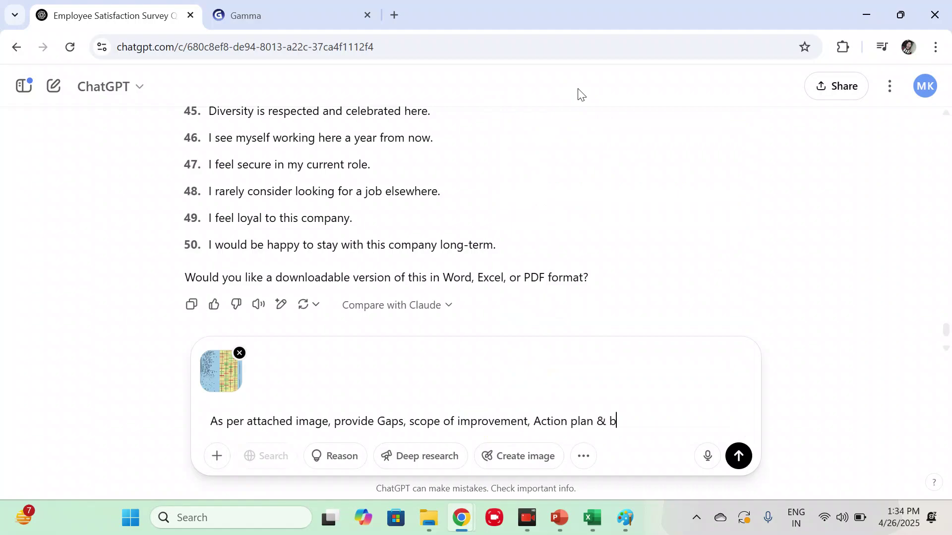
text(est practicies that be im)
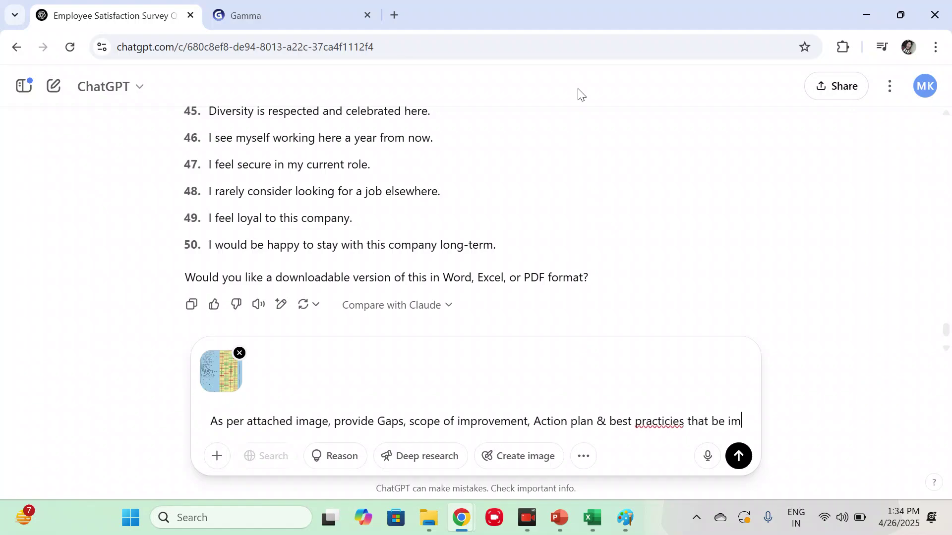
text(plemebte)
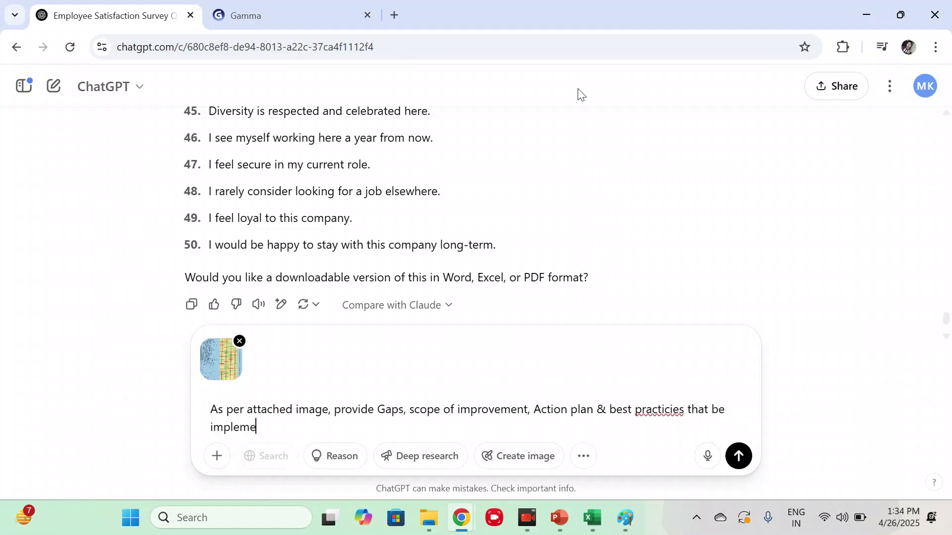
key(BackSpace)
key(BackSpace)
key(BackSpace)
text(nted)
right_click(662, 407)
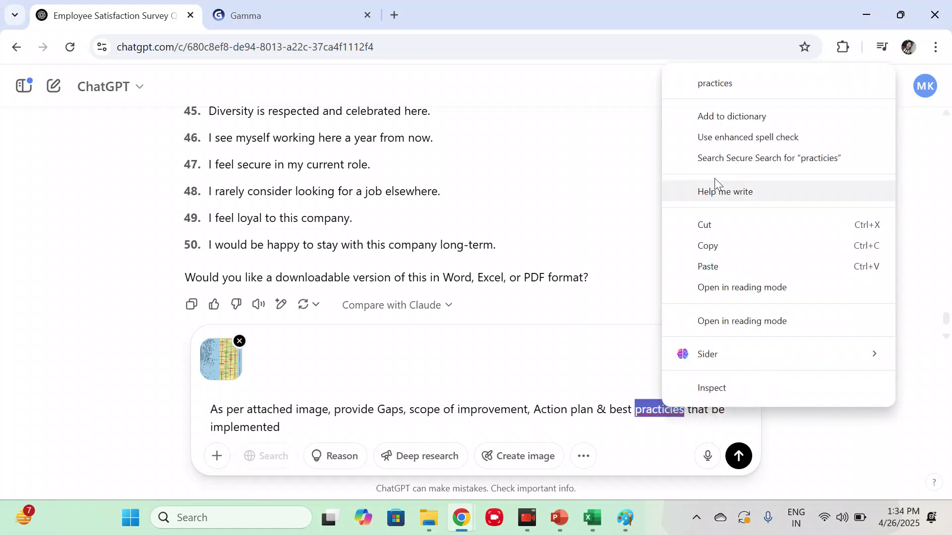
click(726, 84)
Finish the prompt with "along with conclusion." and send it together with the attached image.
click(312, 421)
text(along with )
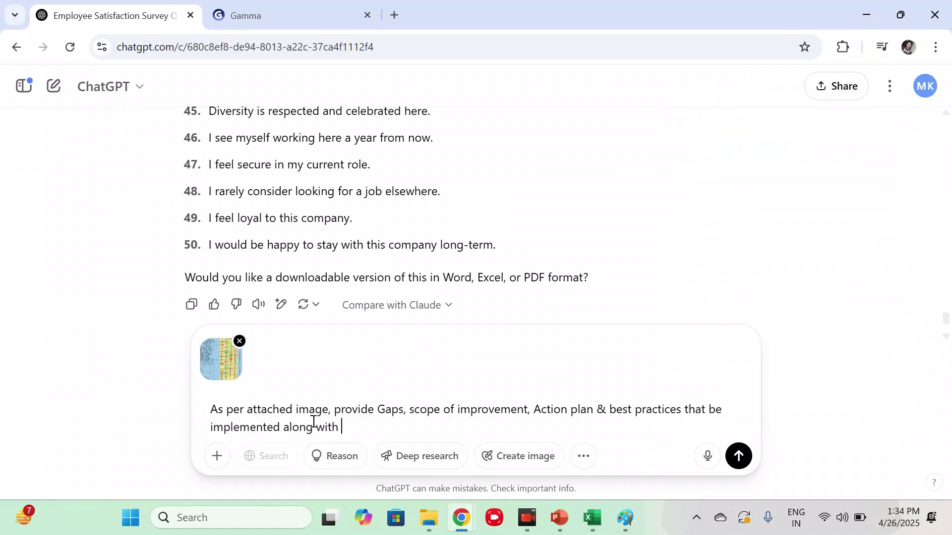
text(concluding)
key(BackSpace)
key(BackSpace)
key(BackSpace)
key(BackSpace)
key(BackSpace)
text(sion and)
key(BackSpace)
key(BackSpace)
key(BackSpace)
key(BackSpace)
text(.)
key(Return)
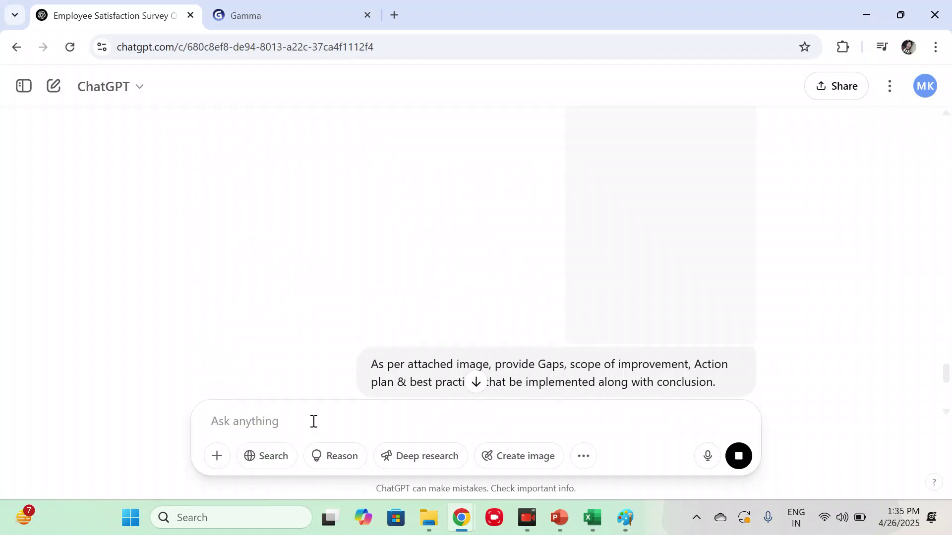
Read through the survey analysis reply, from the identified gaps to the conclusion.
scroll(452, 288, down, 3)
scroll(452, 286, down, 7)
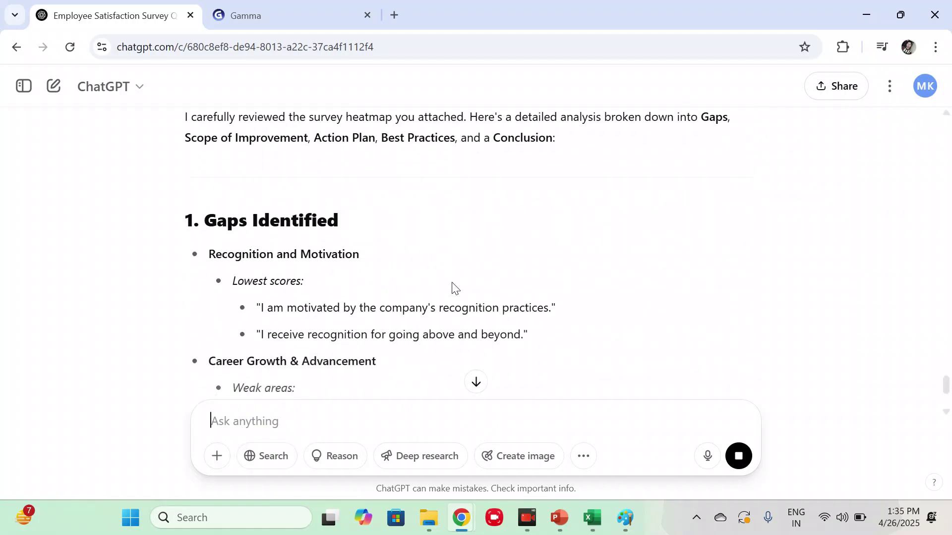
scroll(452, 283, down, 7)
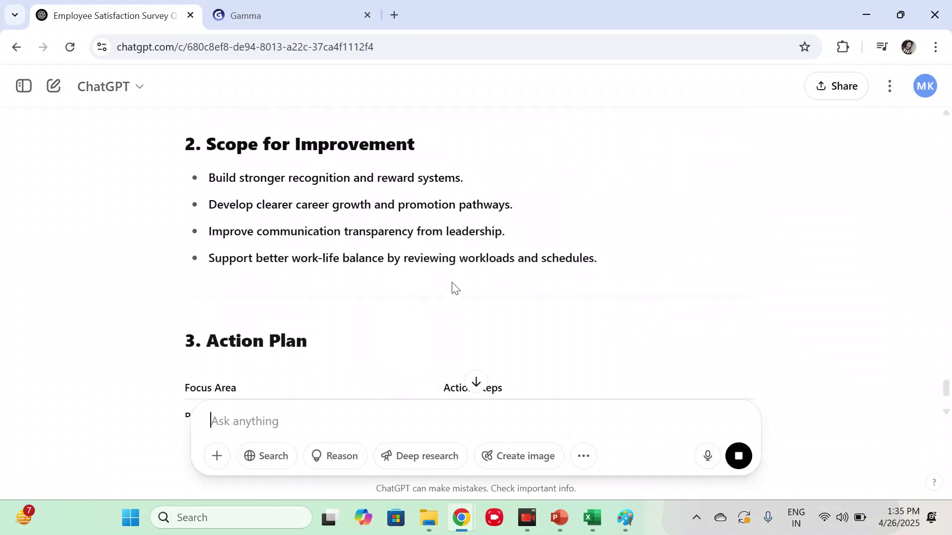
scroll(452, 286, down, 5)
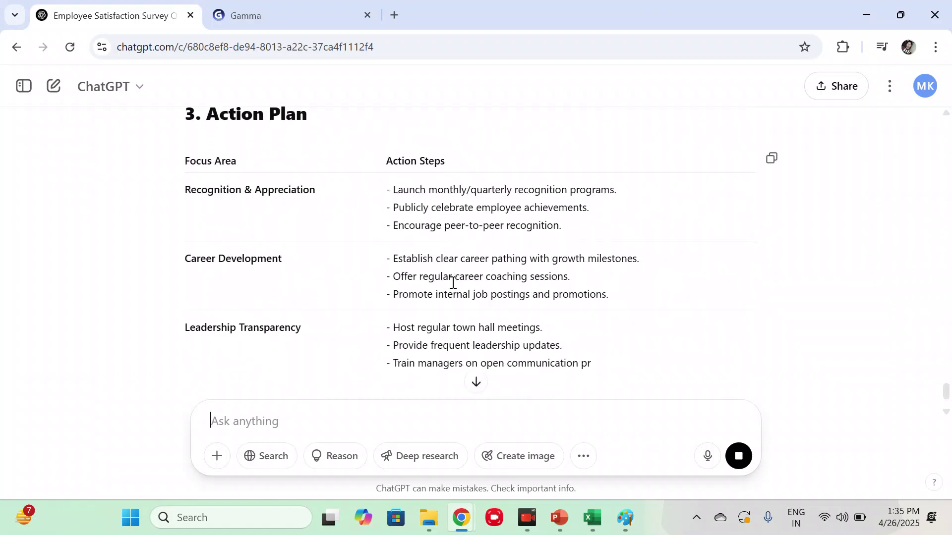
scroll(452, 283, down, 3)
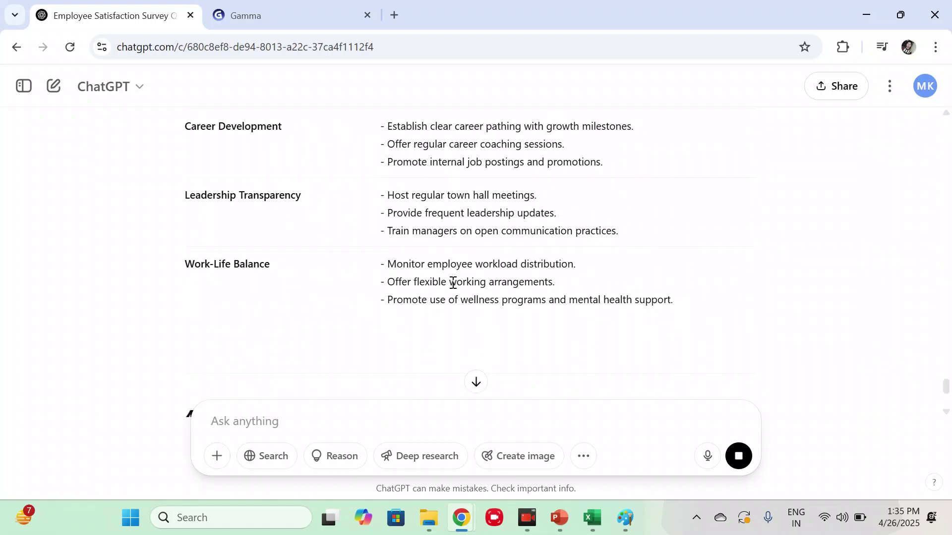
scroll(452, 284, down, 3)
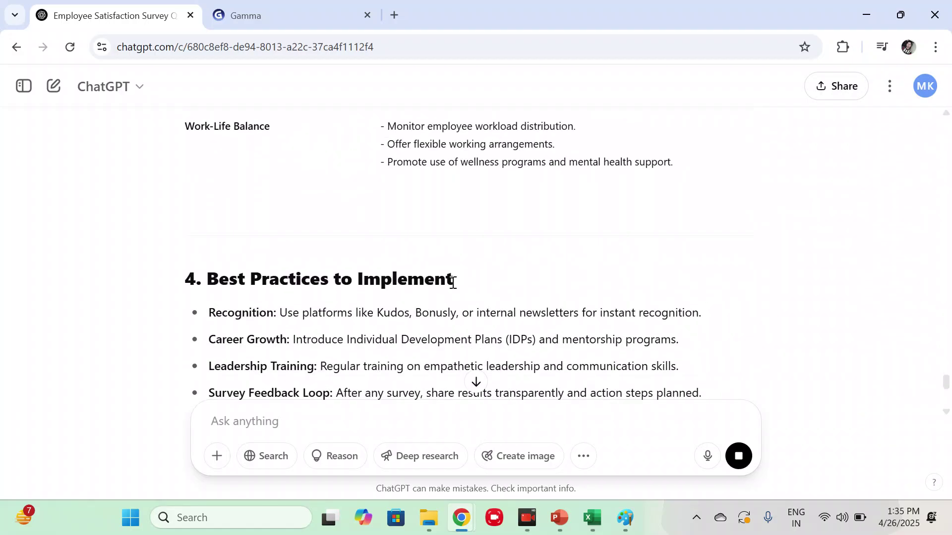
scroll(453, 285, down, 2)
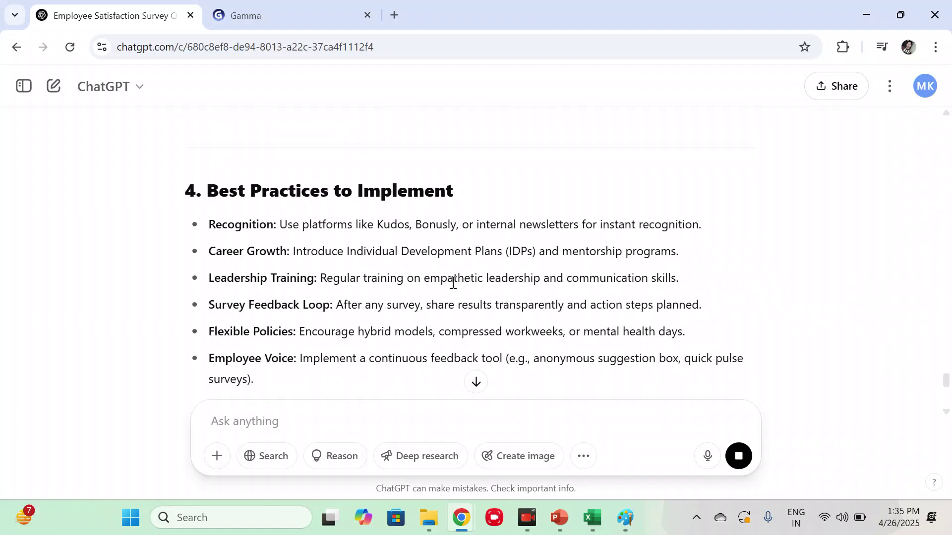
scroll(453, 283, down, 2)
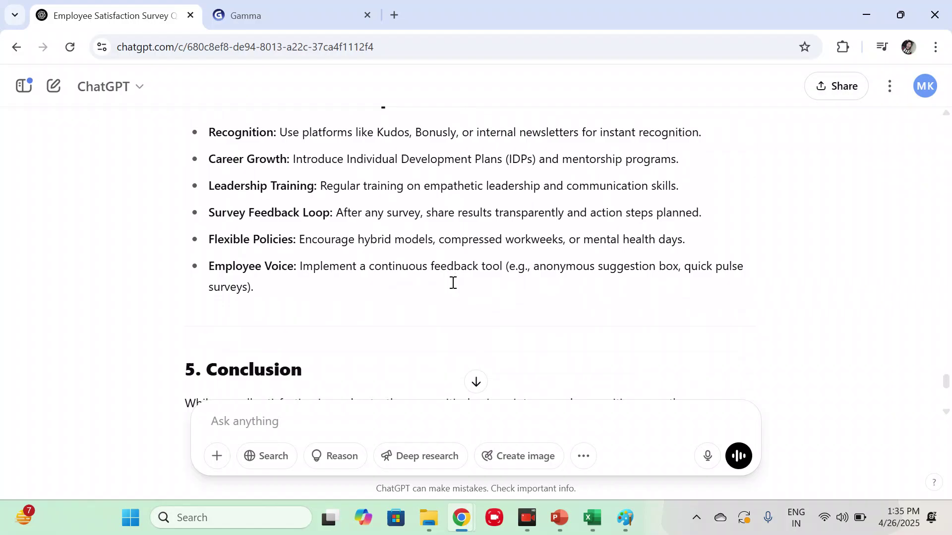
scroll(453, 285, down, 1)
scroll(453, 286, down, 2)
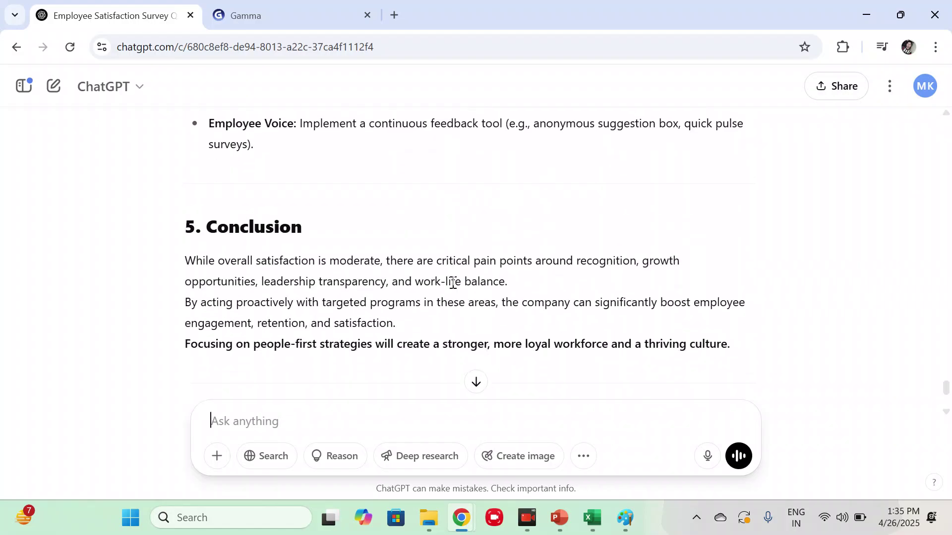
scroll(452, 283, up, 10)
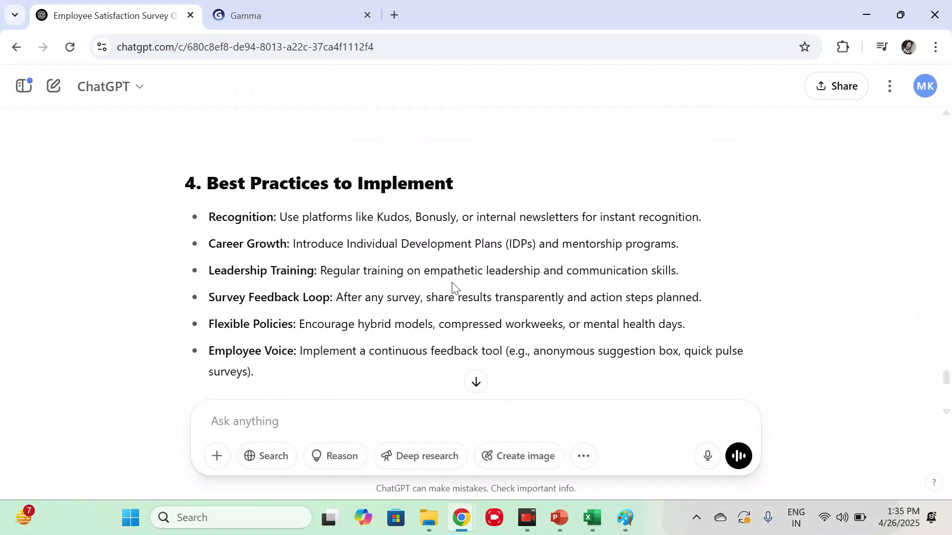
scroll(452, 283, up, 15)
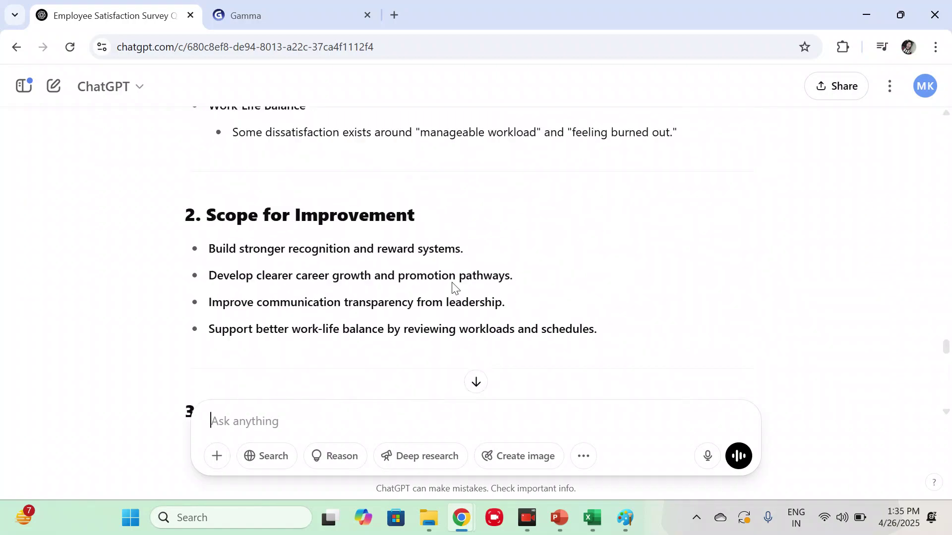
scroll(452, 286, up, 7)
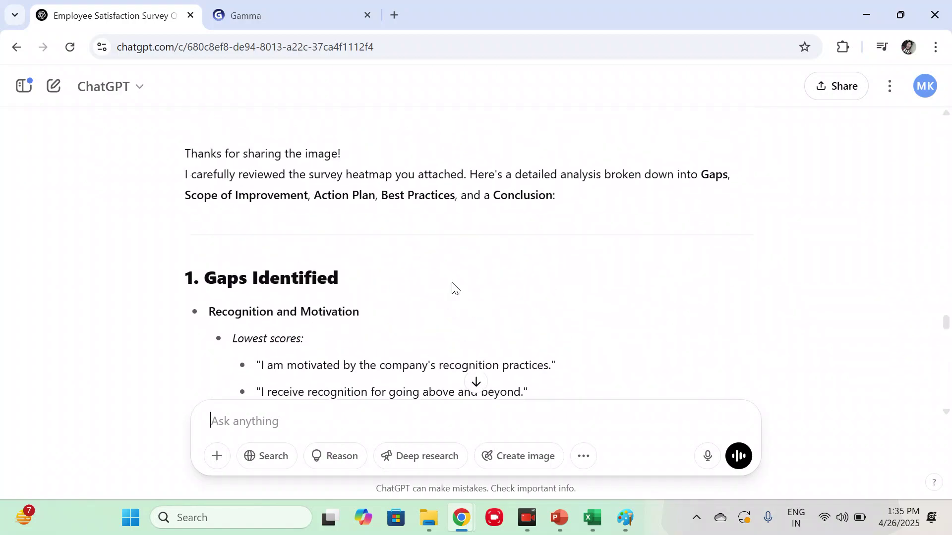
Copy the analysis from "1. Gaps Identified" to the end of the conclusion and paste it as text into a new Gamma creation.
scroll(452, 287, down, 2)
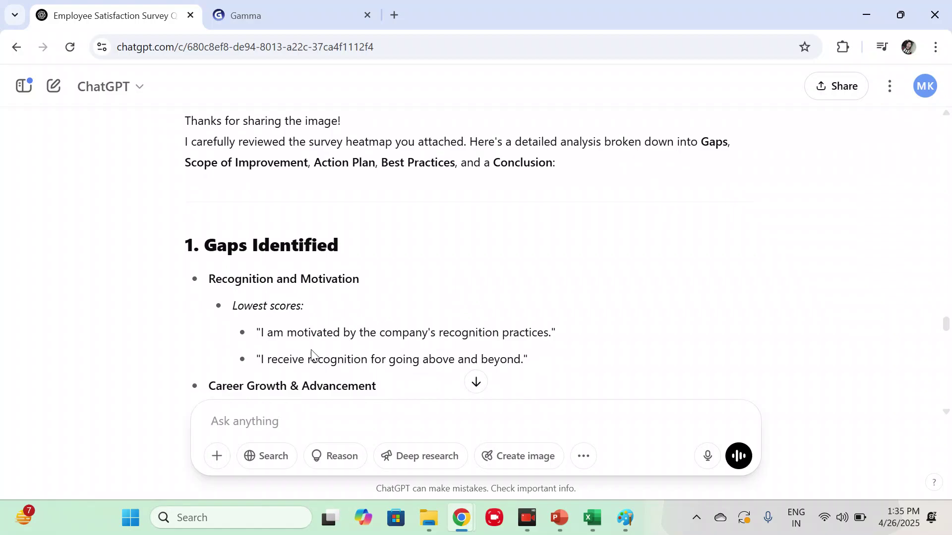
drag(189, 246, 727, 181)
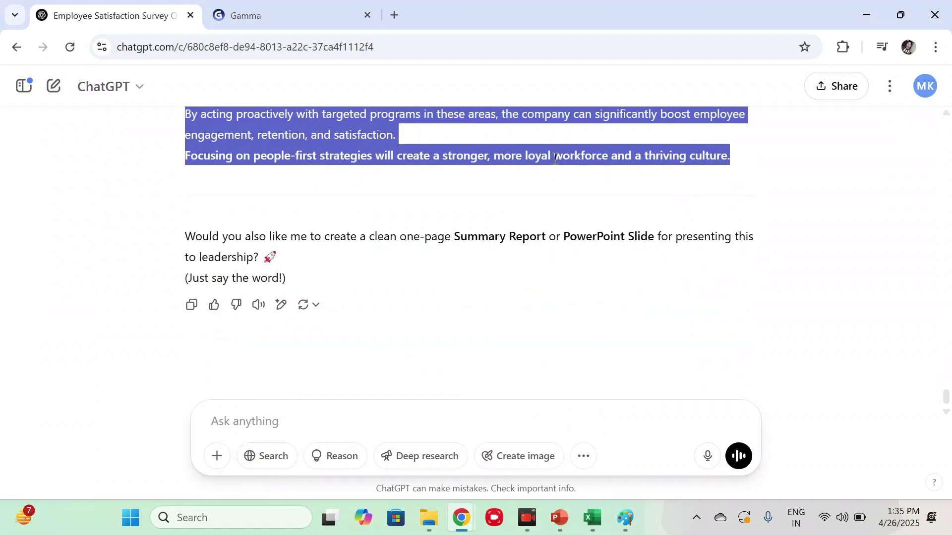
click(275, 19)
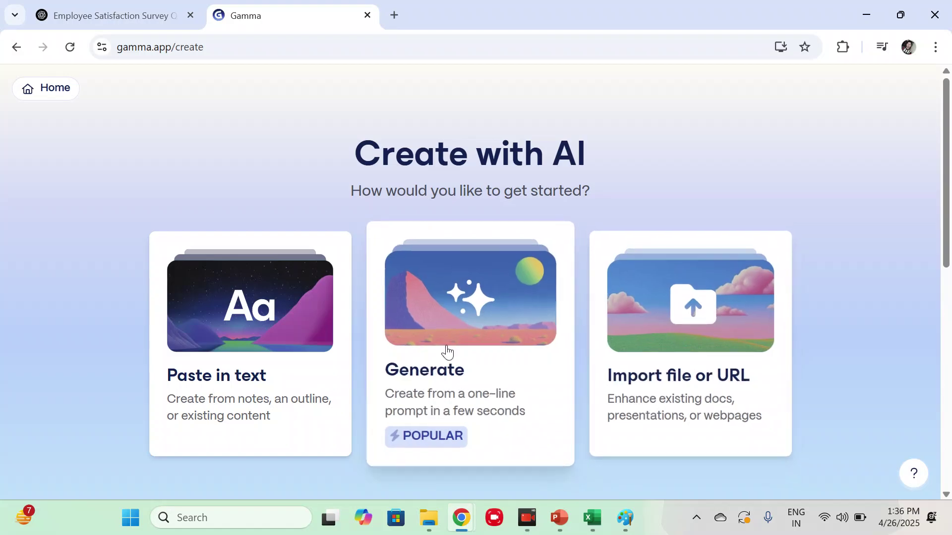
click(235, 332)
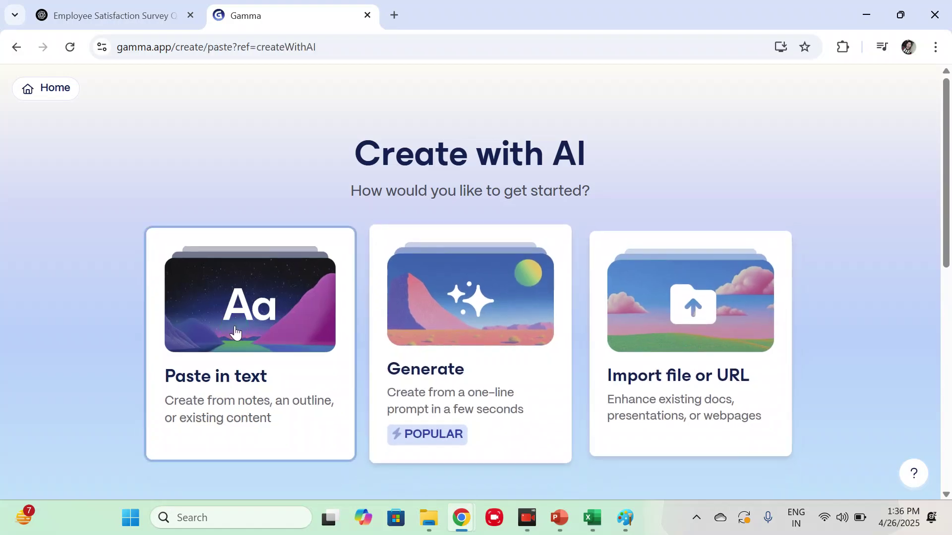
click(304, 259)
key(ctrl+v)
Choose to turn the pasted content into a Presentation in Default format and accept the prompt editor's settings with 8 cards.
scroll(352, 317, down, 15)
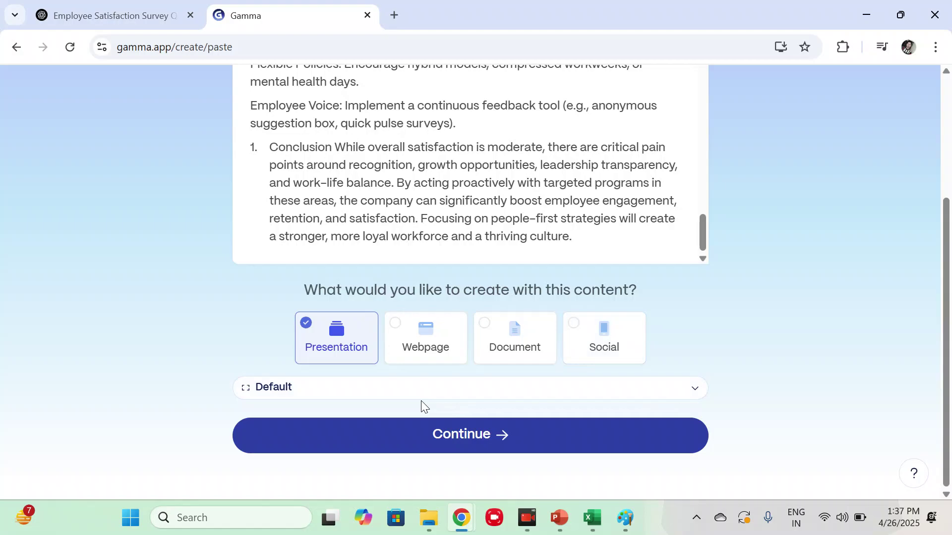
click(459, 436)
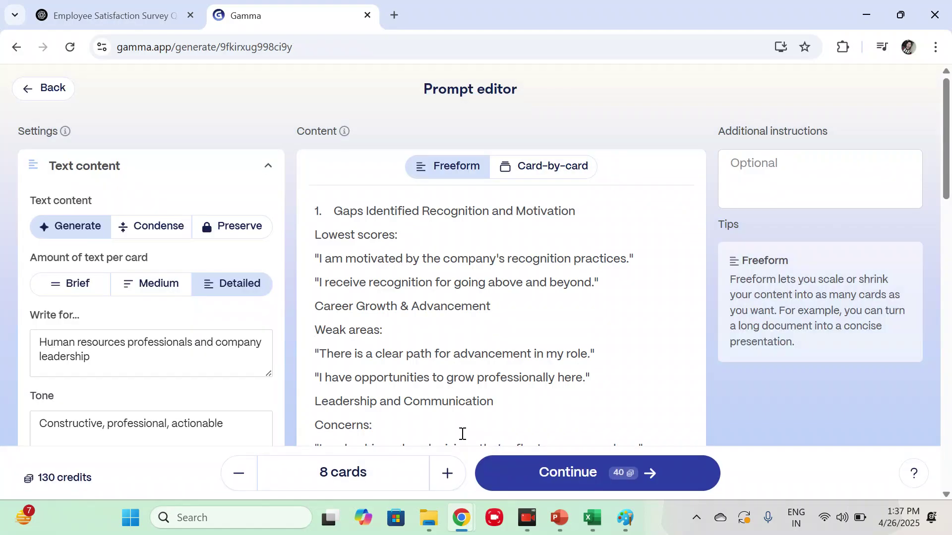
scroll(510, 367, down, 7)
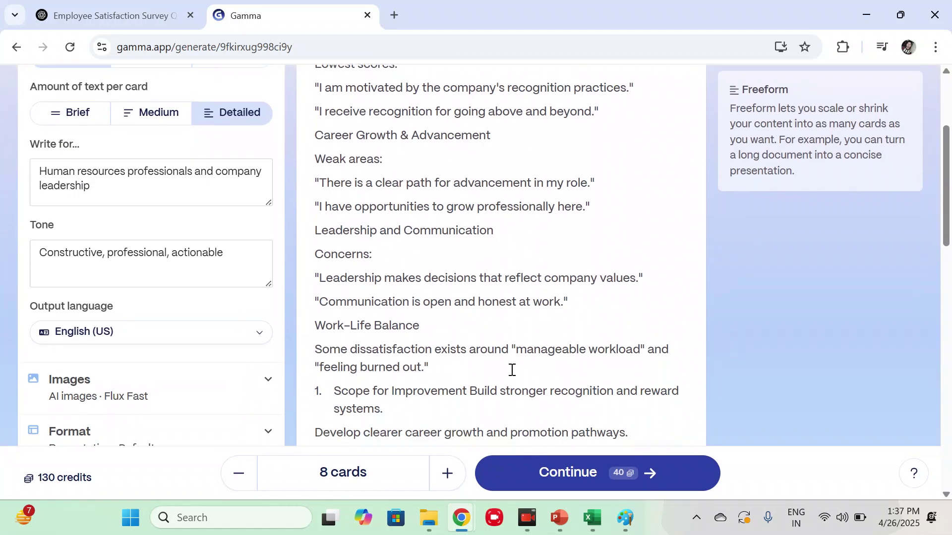
scroll(515, 387, down, 1)
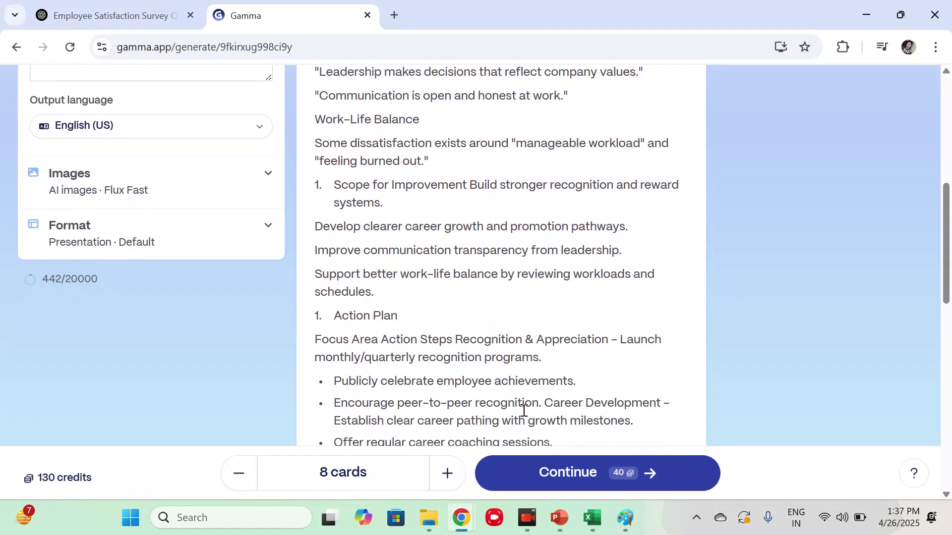
click(567, 481)
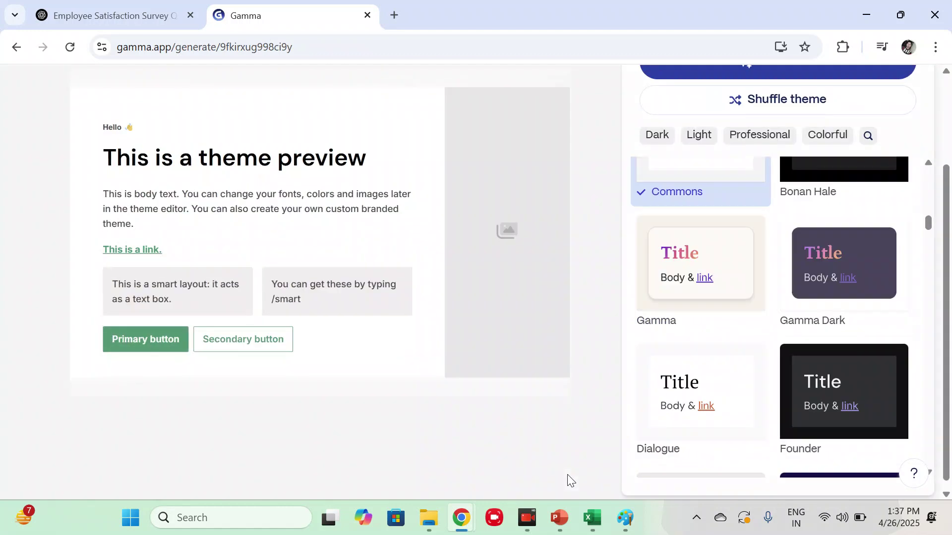
Look over the available themes and generate the presentation with the Commons theme.
scroll(722, 315, down, 4)
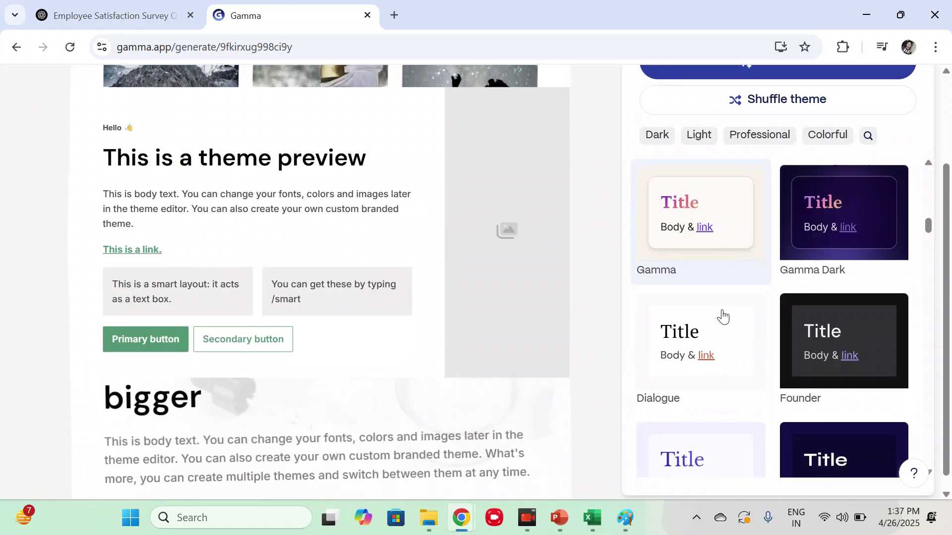
scroll(722, 315, up, 10)
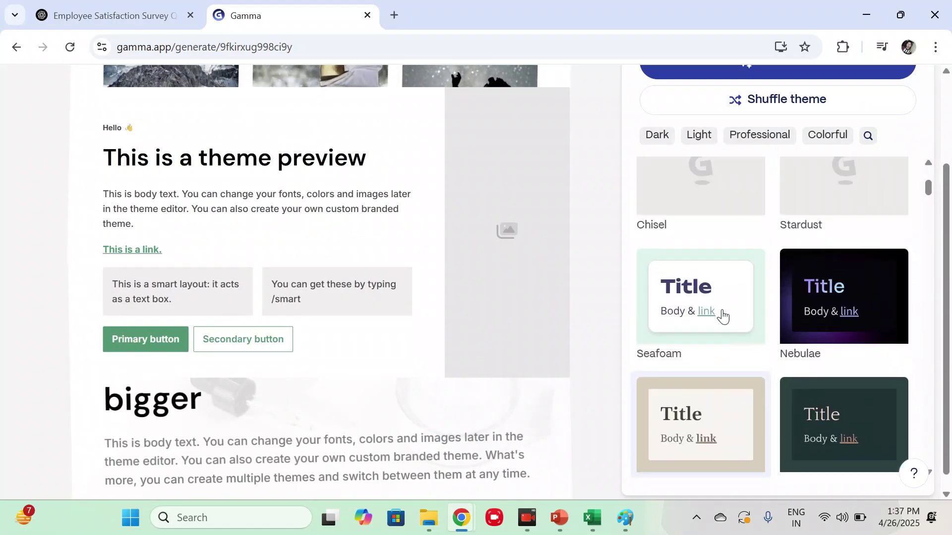
scroll(722, 315, up, 3)
click(788, 179)
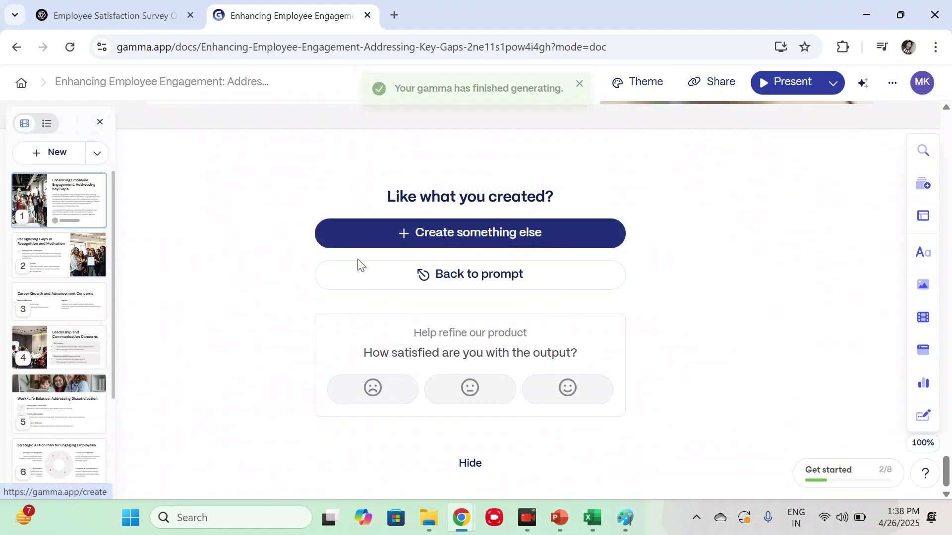
Review the generated slides, viewing the career growth slide and the opening slide.
scroll(72, 430, down, 3)
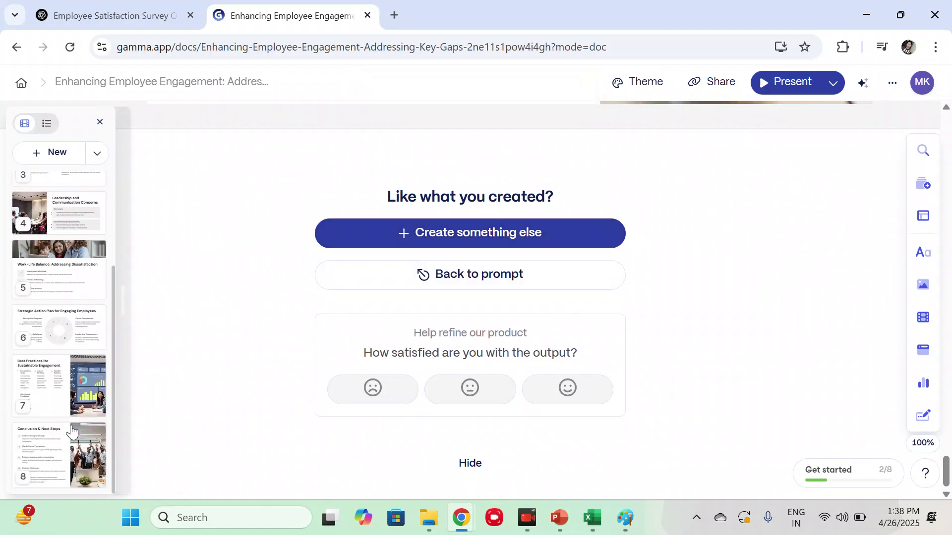
scroll(72, 430, up, 3)
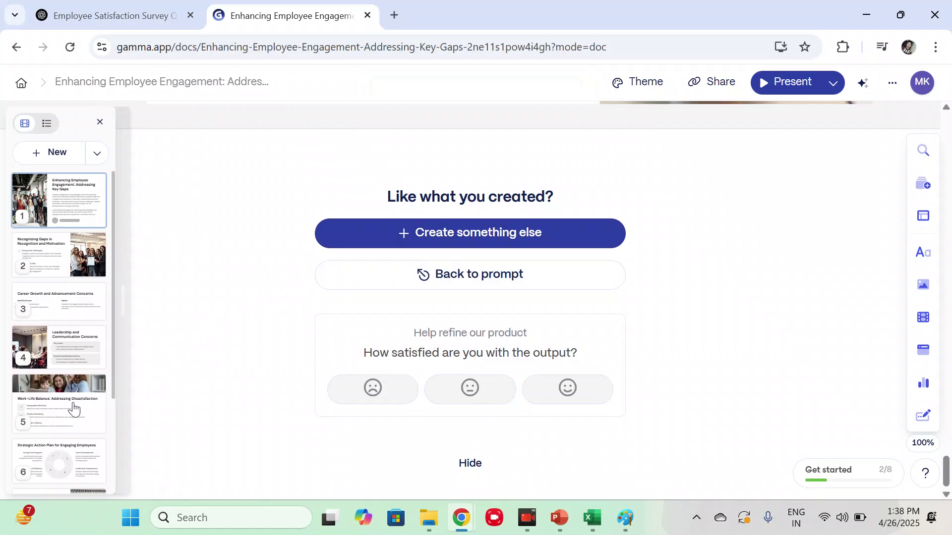
click(64, 306)
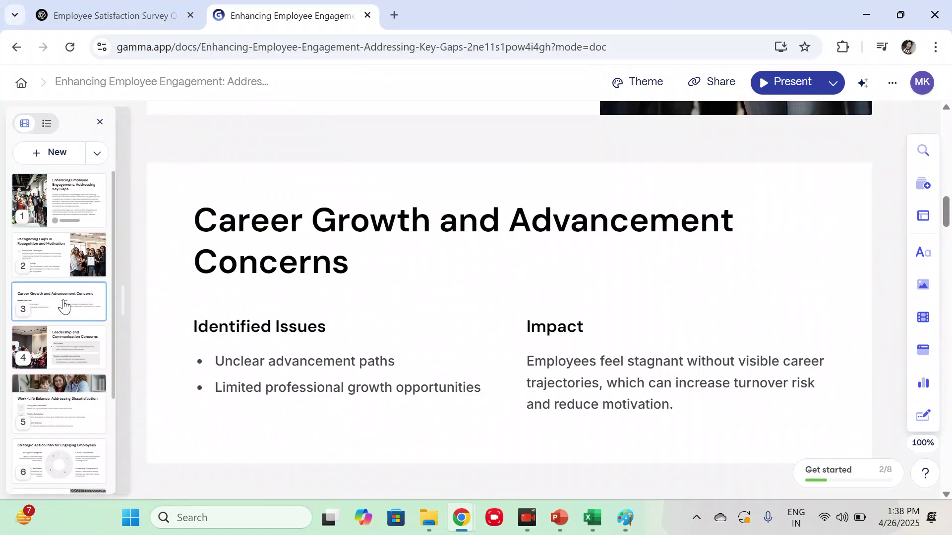
click(56, 202)
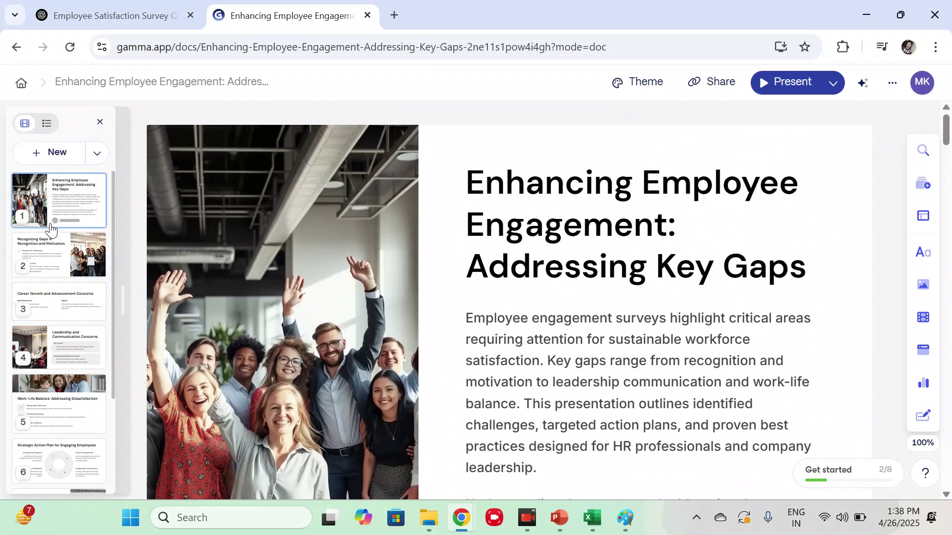